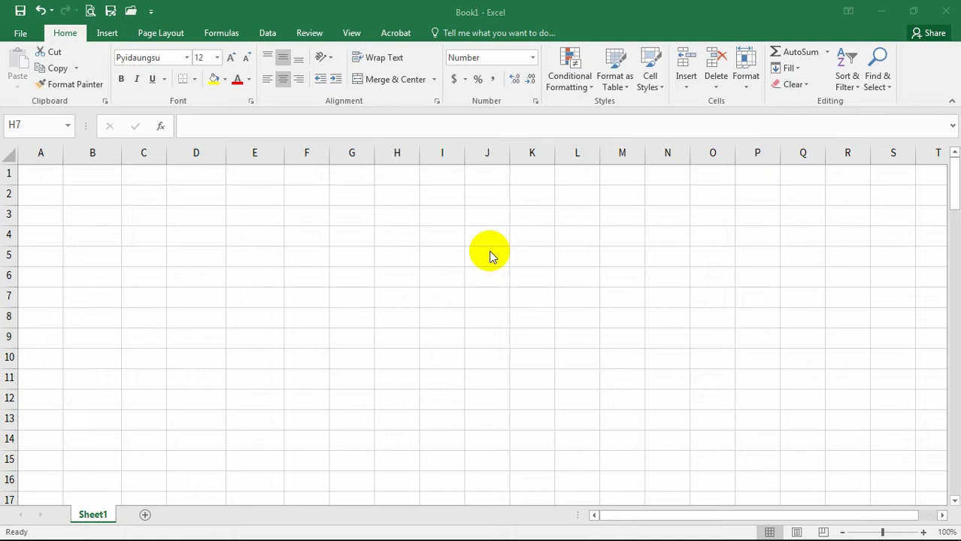
- Enter the number 1 in cell A2 as the start of a number series
left_click(38, 197)
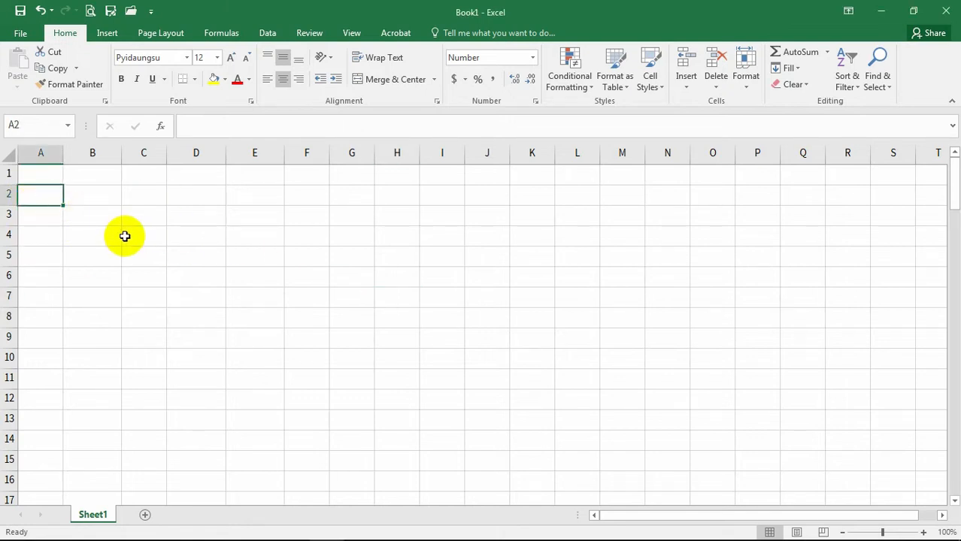
type("1")
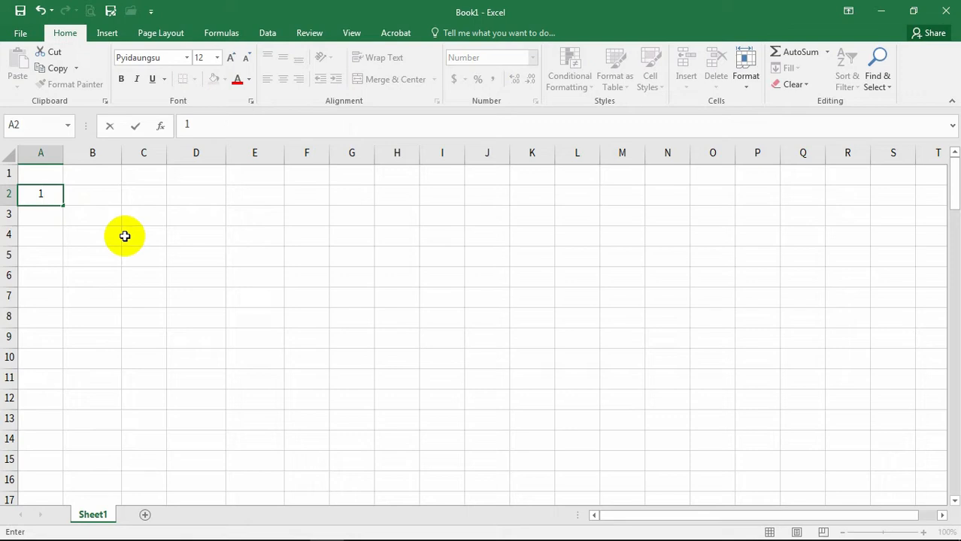
key("Return")
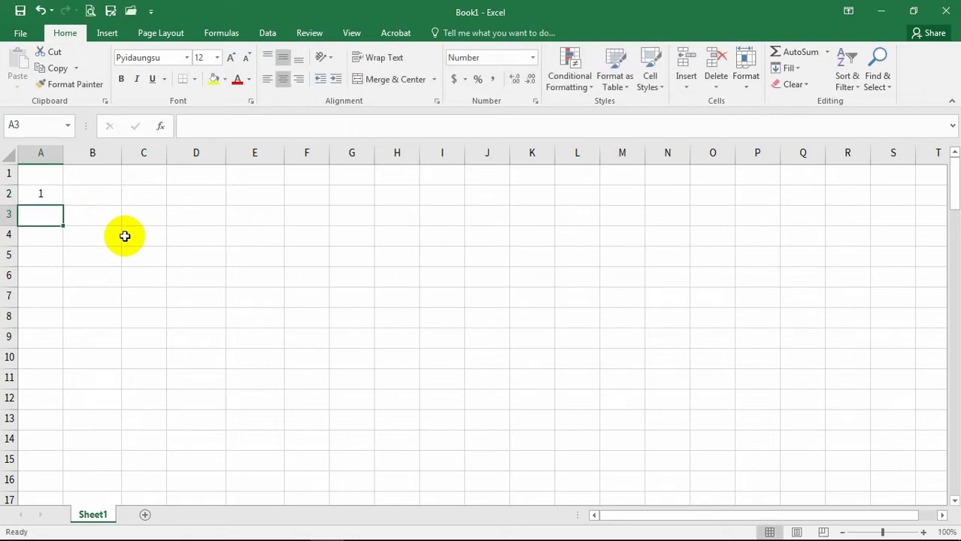
- Enter 2 in cell A3 and 3 in cell A4 manually, and clear both cells again
left_click(43, 194)
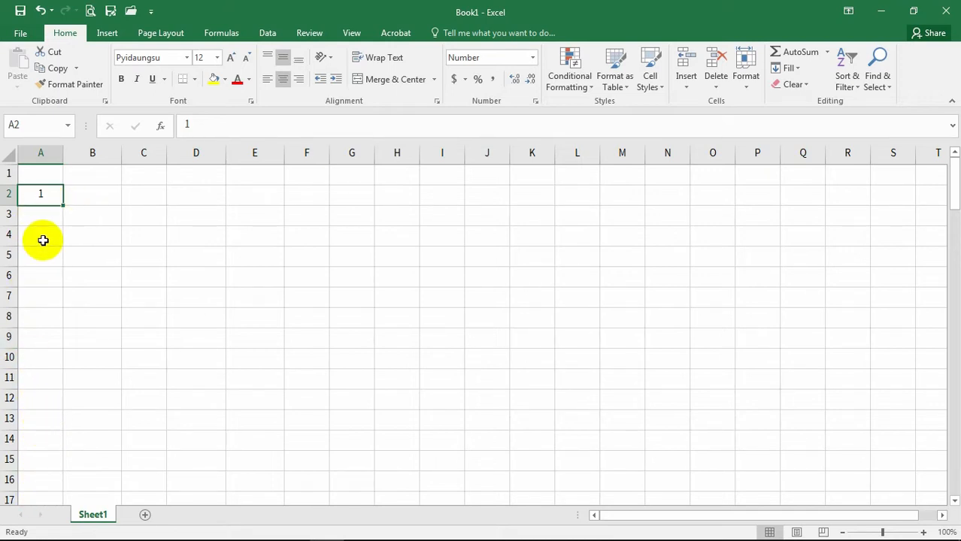
left_click(42, 218)
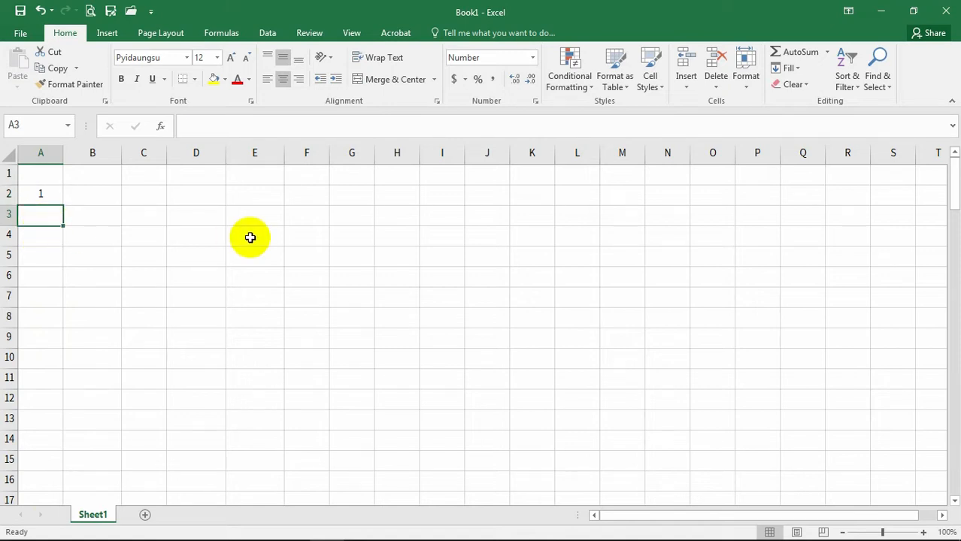
type("2")
key("Return")
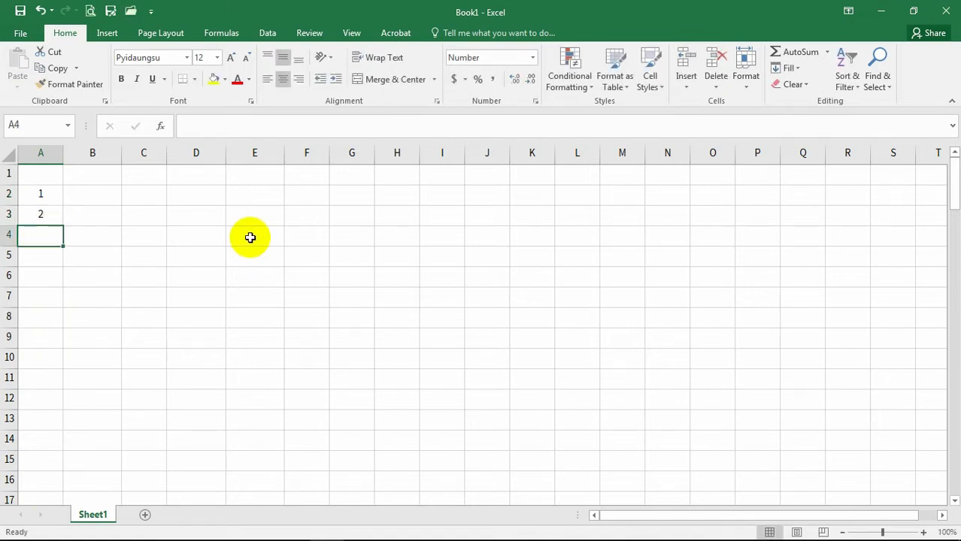
type("3")
key("Return")
left_click_drag(52, 224, 45, 236)
key("Delete")
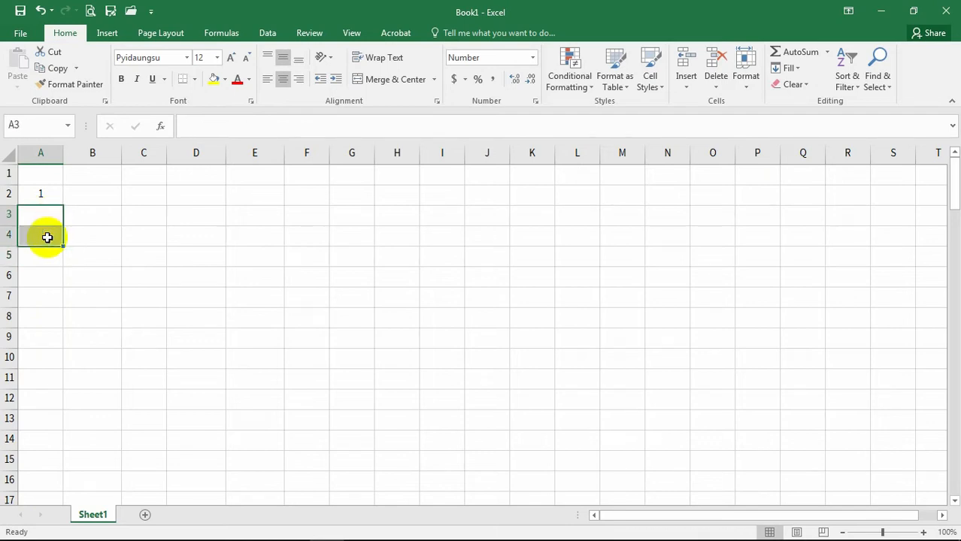
- Autofill from A2 down to A13 with the Fill Series option to number the rows 1 to 12
left_click(45, 195)
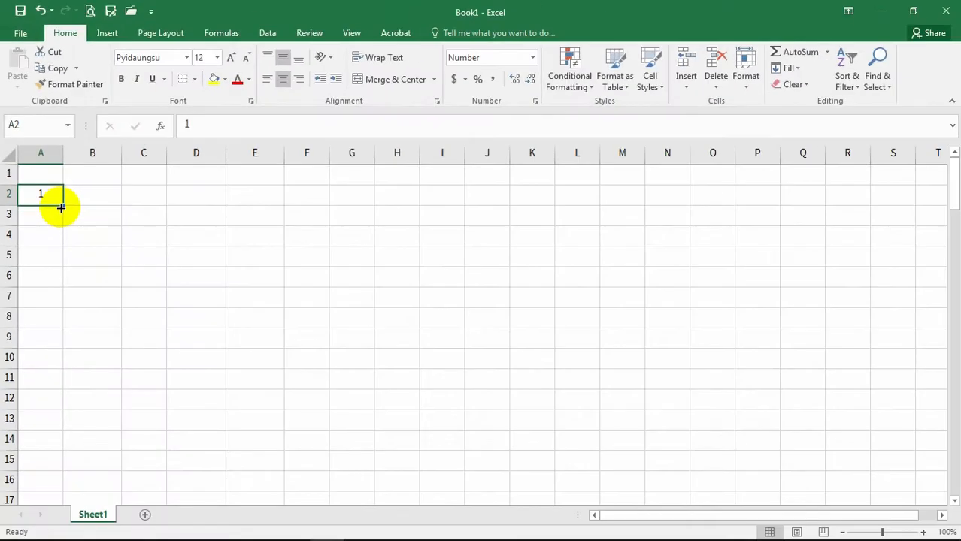
left_click_drag(60, 208, 76, 426)
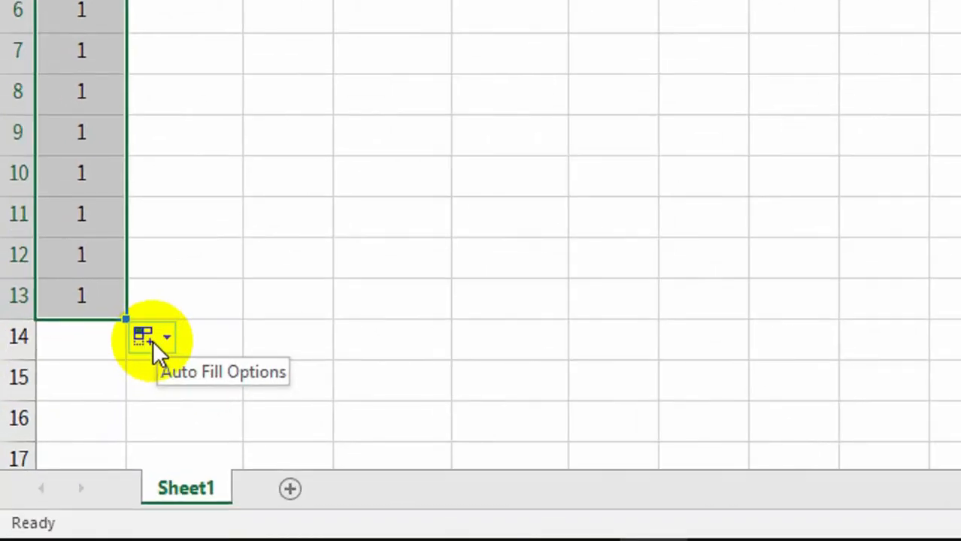
left_click(153, 341)
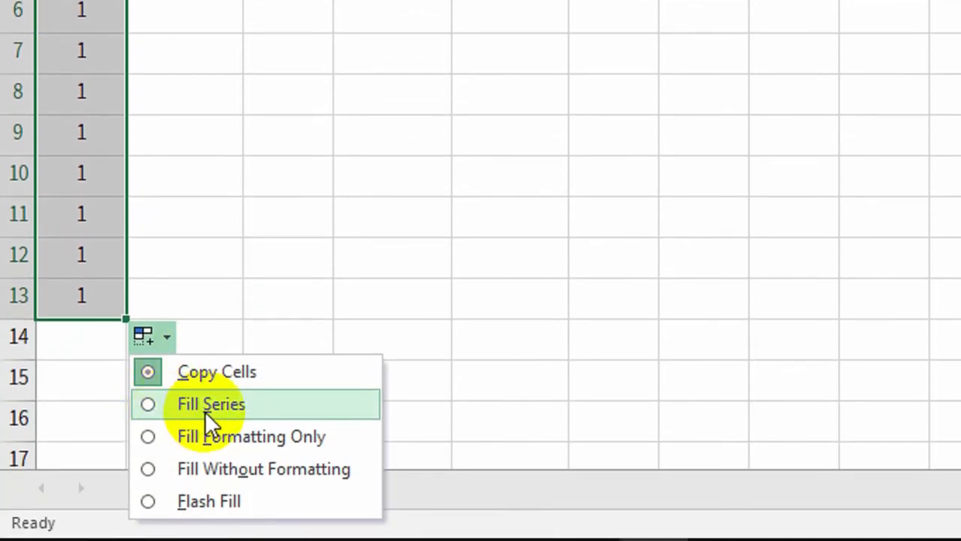
left_click(149, 409)
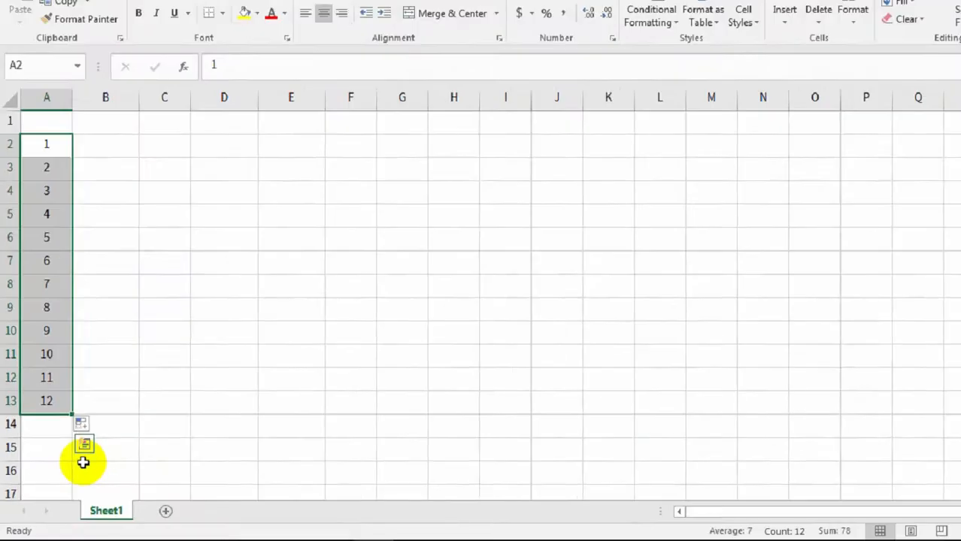
left_click(54, 172)
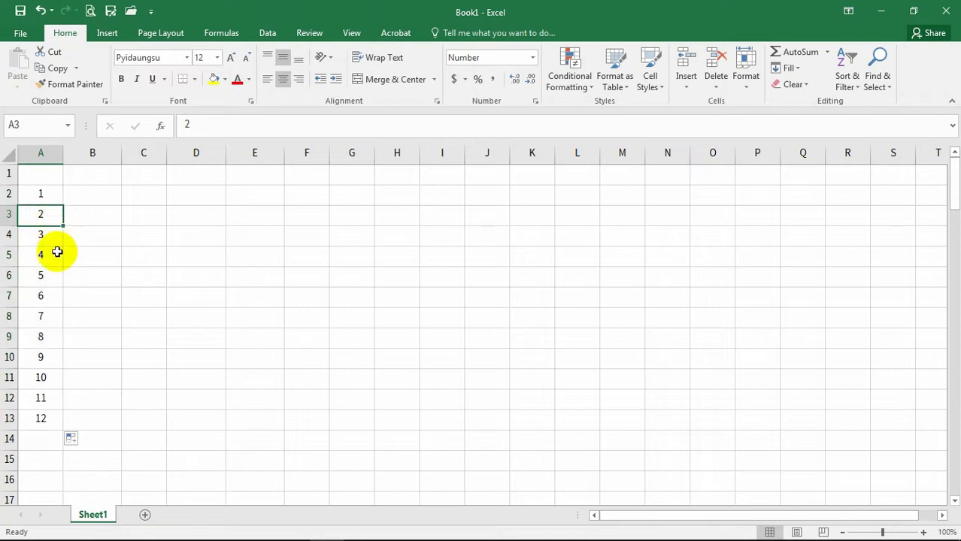
left_click(47, 436)
left_click(47, 415)
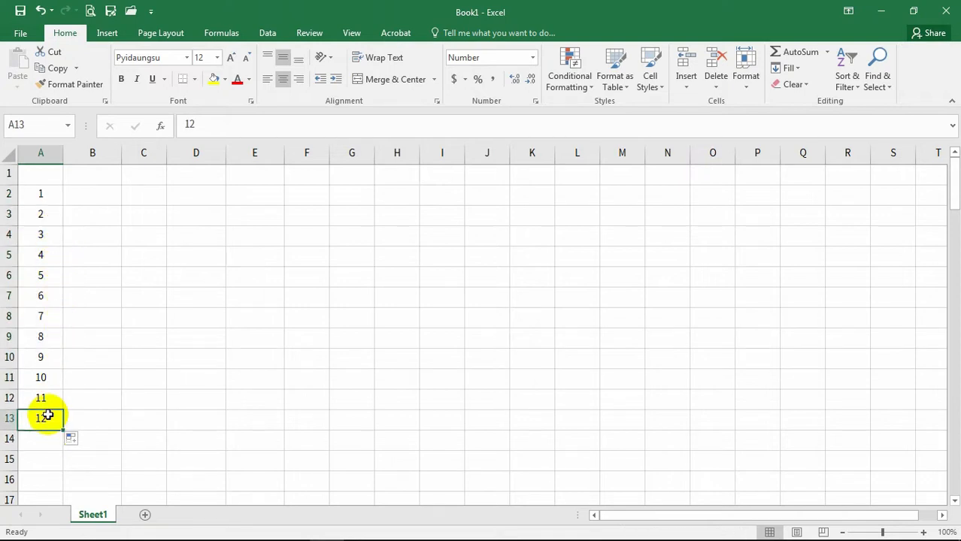
scroll(70, 391, "down", 1)
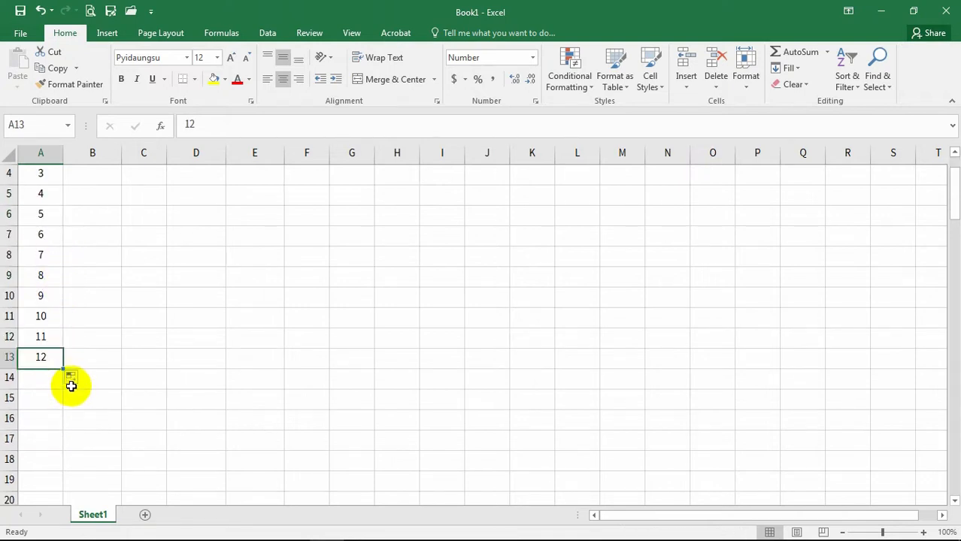
scroll(102, 339, "up", 1)
scroll(104, 318, "up", 1)
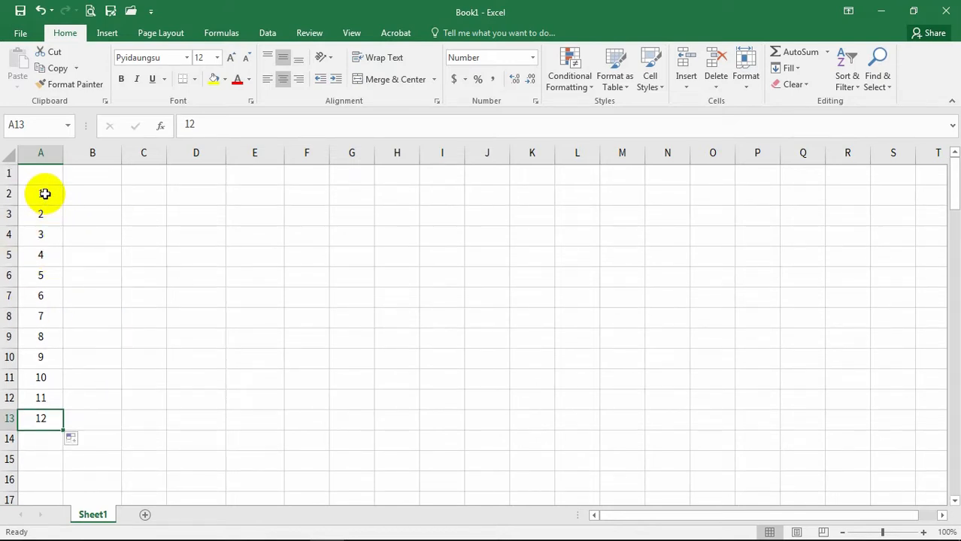
- Enter the date 10/14/2022 in cell B2, beside the first number
left_click(83, 197)
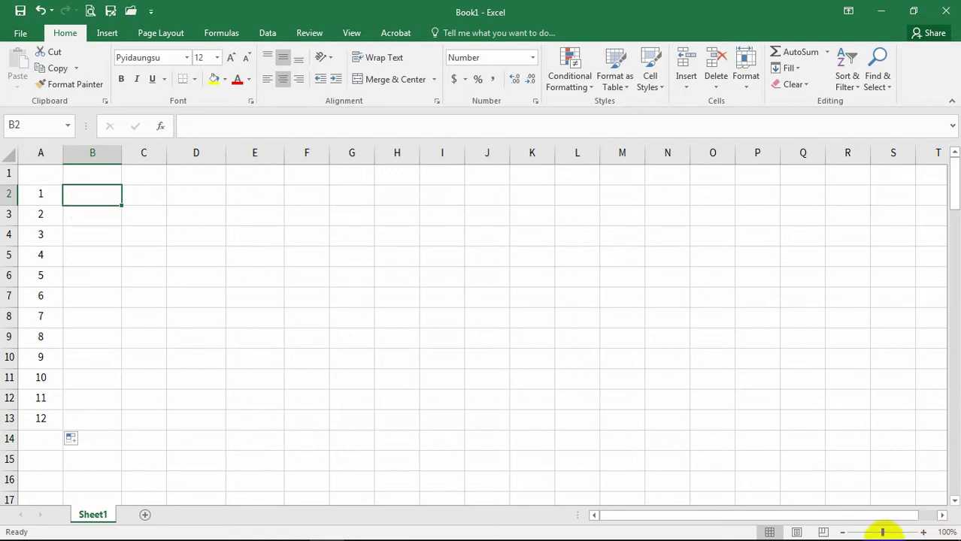
mouse_move(866, 533)
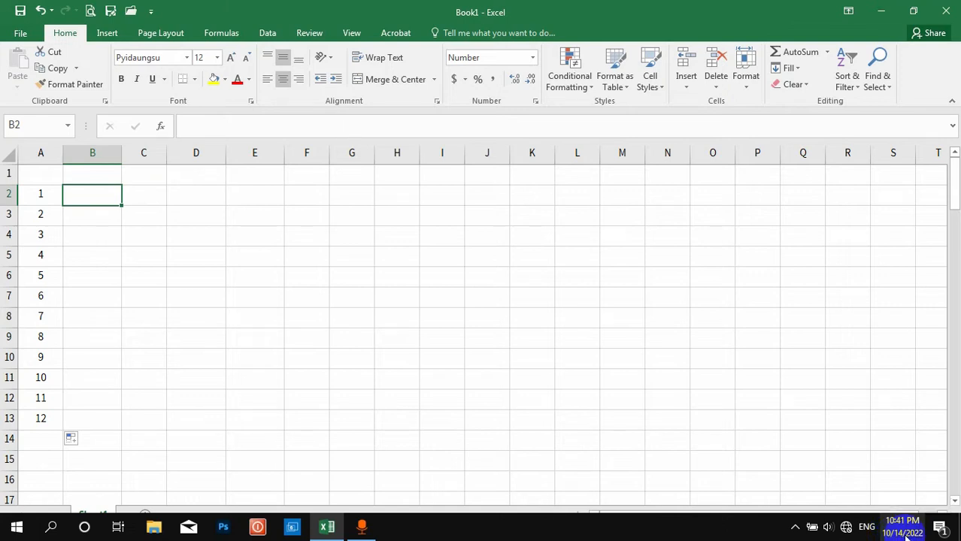
left_click(143, 233)
left_click(72, 199)
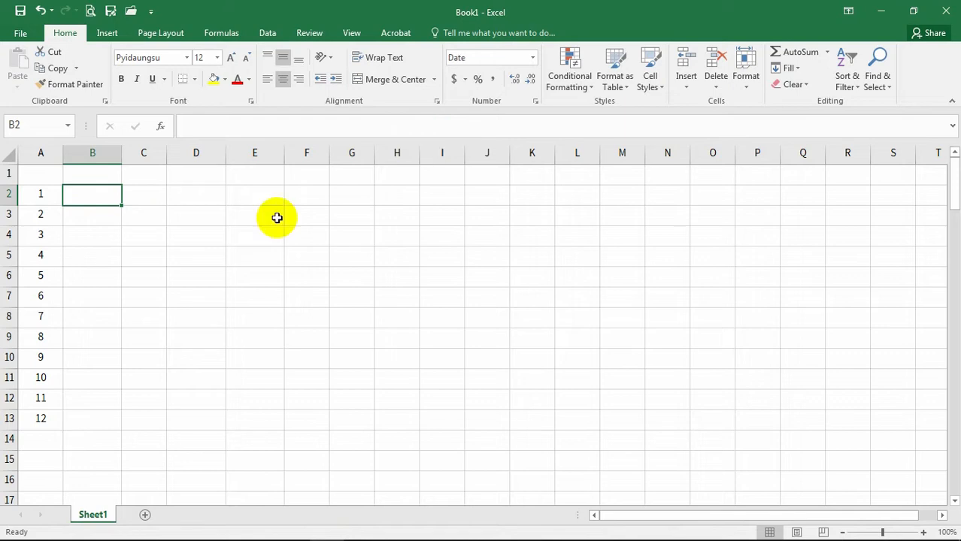
type("10")
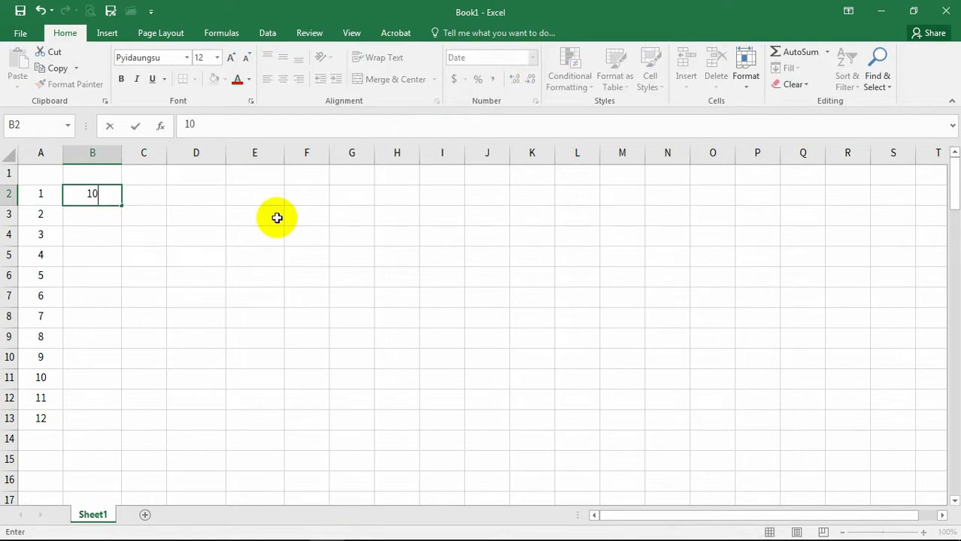
type("/14/2")
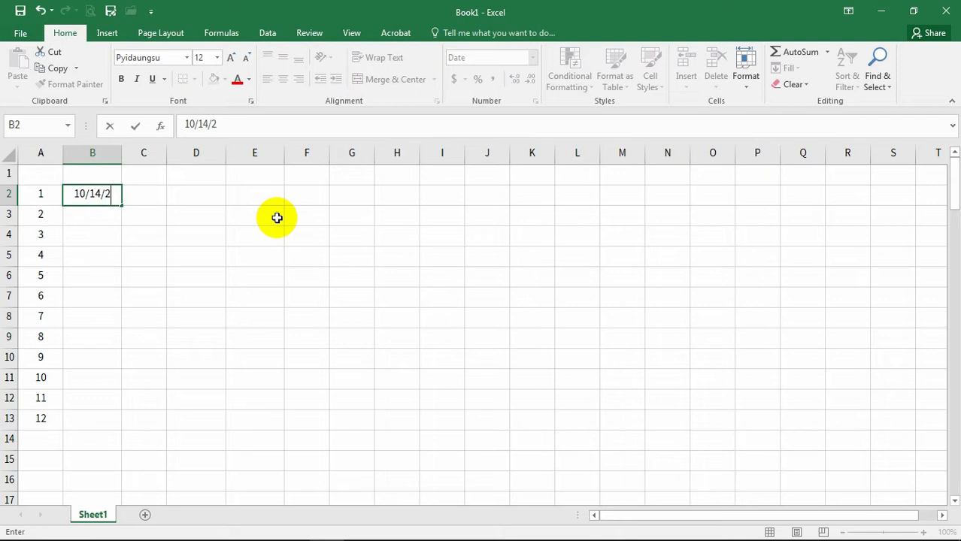
type("022")
key("Return")
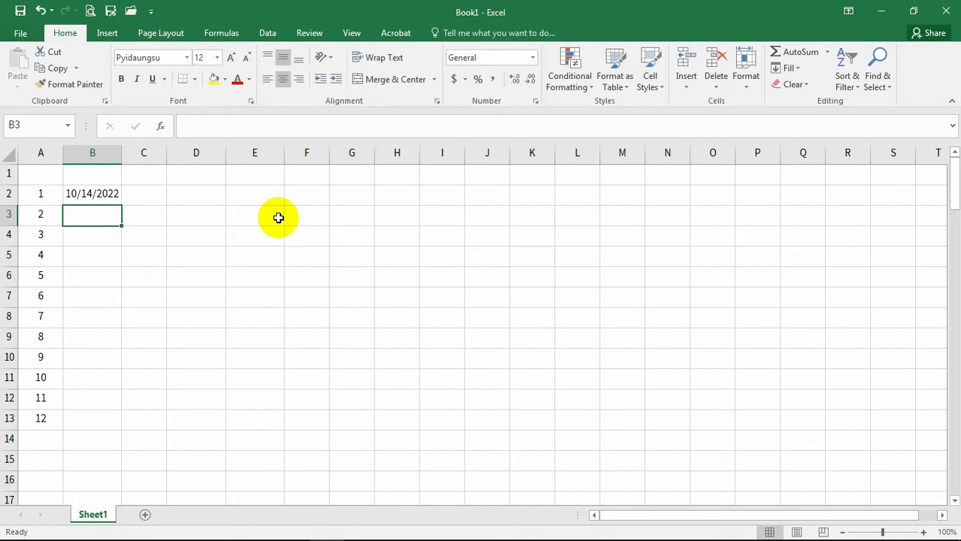
- Autofill the date in B2 down to B13 as consecutive days through 10/25/2022
left_click(95, 192)
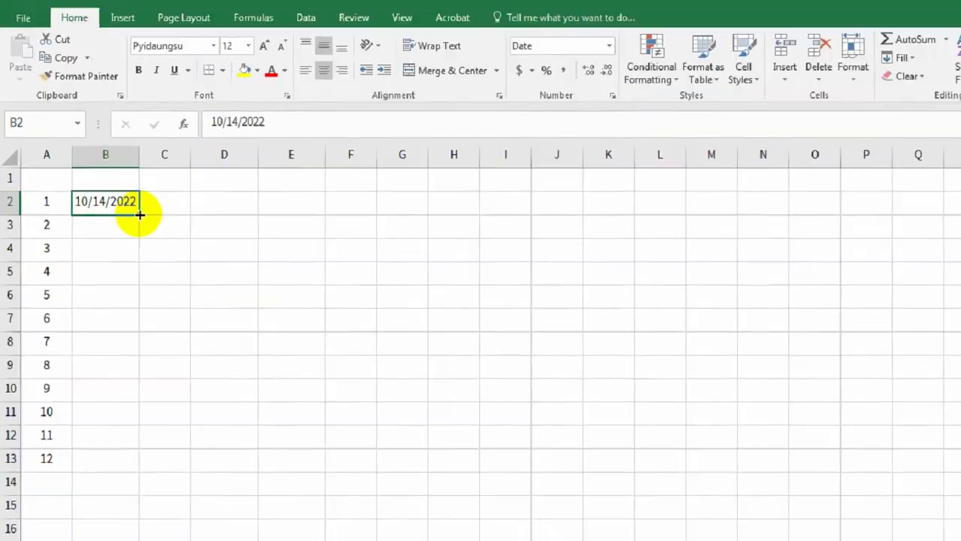
left_click_drag(245, 271, 245, 455)
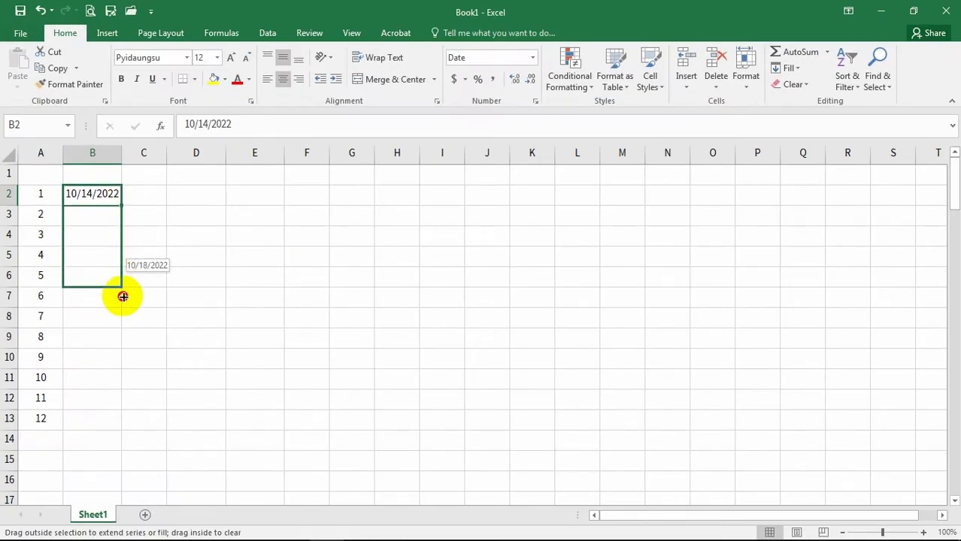
left_click_drag(122, 296, 123, 426)
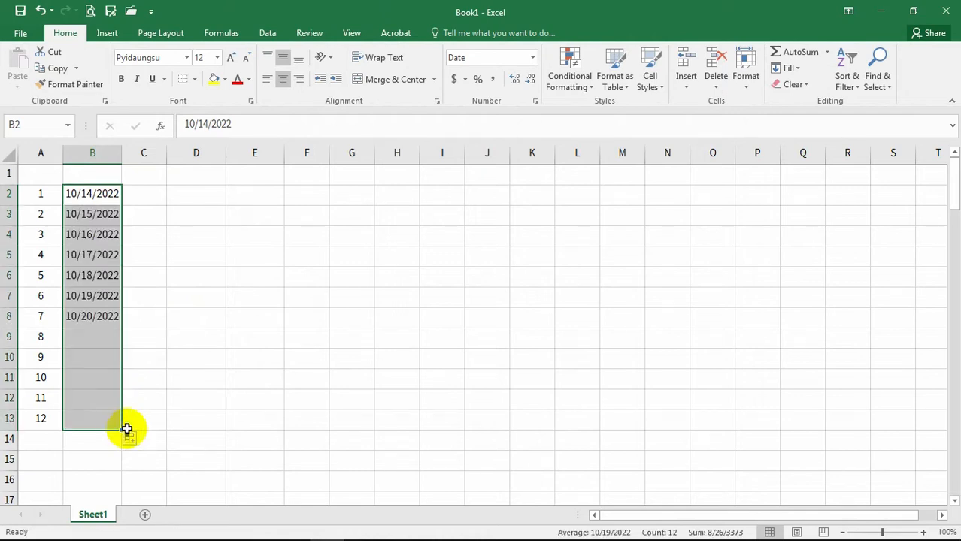
left_click(90, 192)
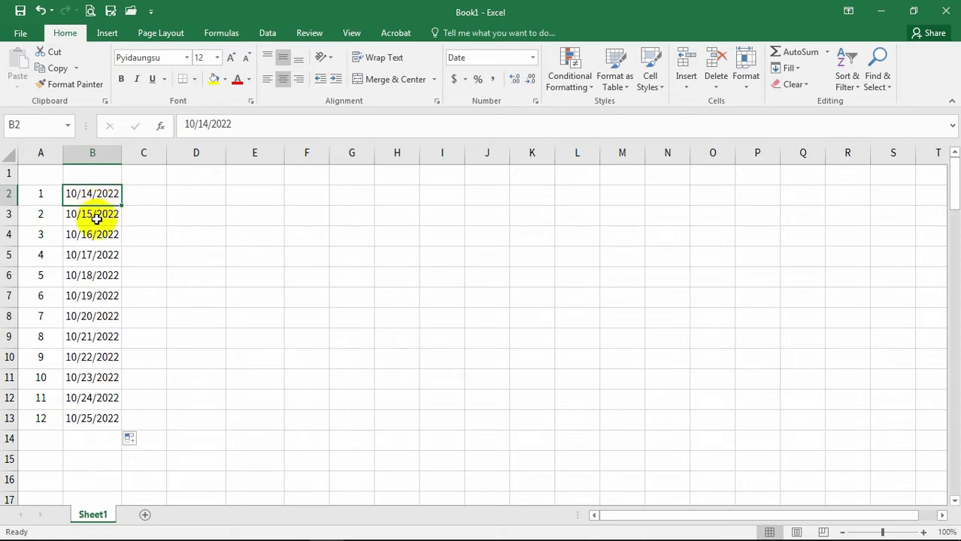
left_click(96, 218)
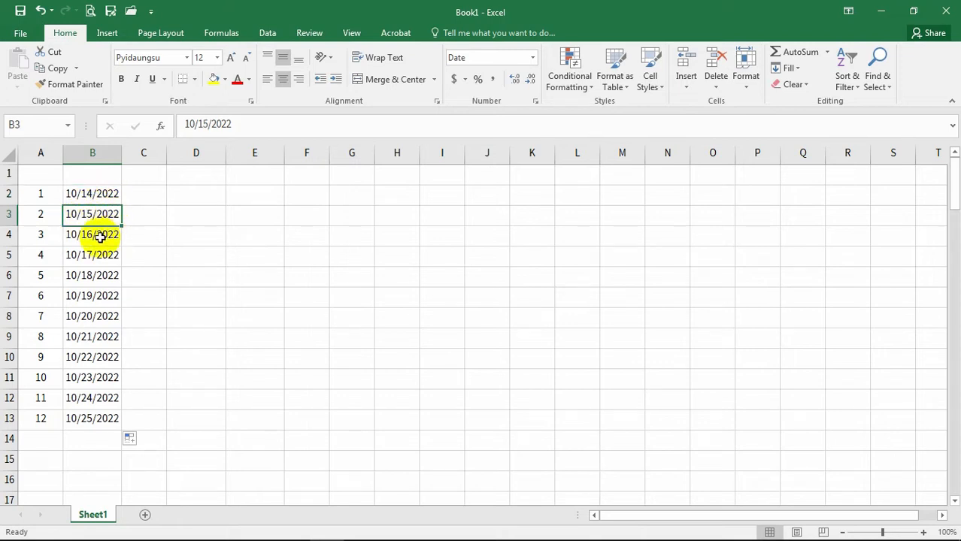
left_click(94, 236)
left_click(88, 259)
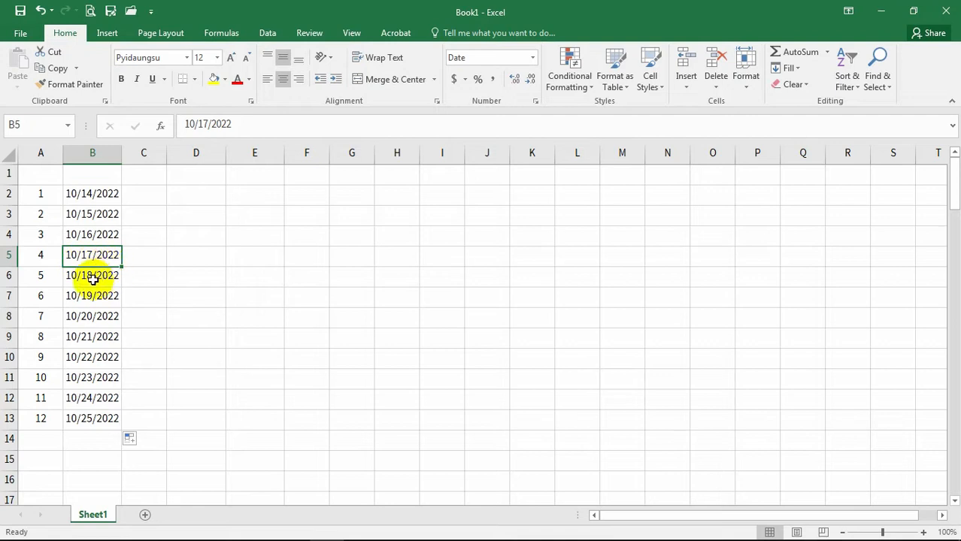
left_click(92, 277)
left_click(98, 421)
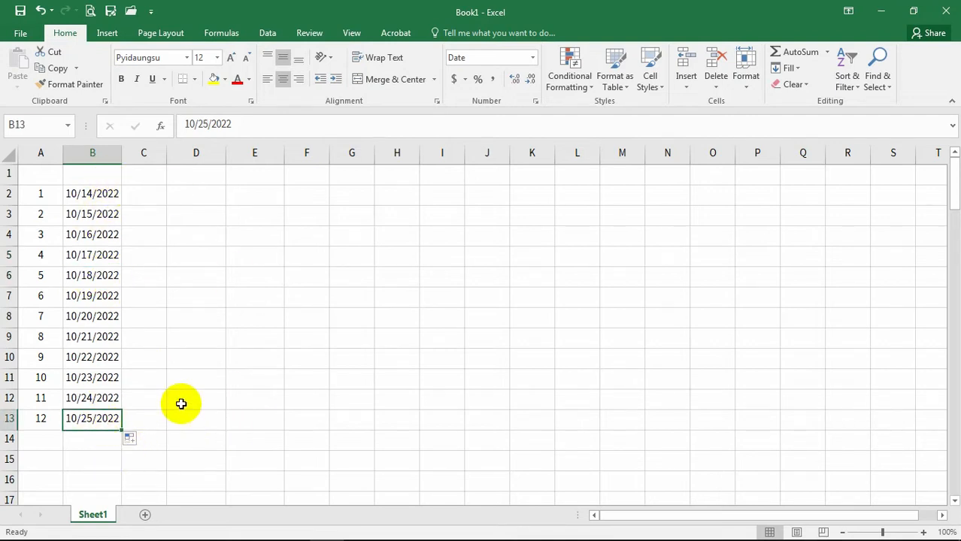
- Extend the date series in column B from B13 down to B23, through 11/4/2022
scroll(154, 338, "down", 1)
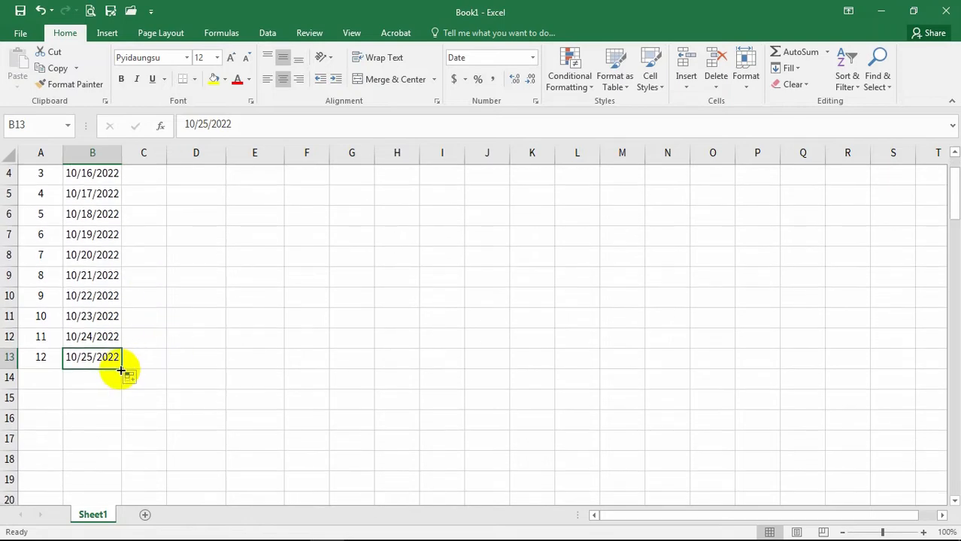
mouse_move(121, 370)
left_mouse_down()
mouse_move(122, 454)
mouse_move(118, 364)
left_mouse_up()
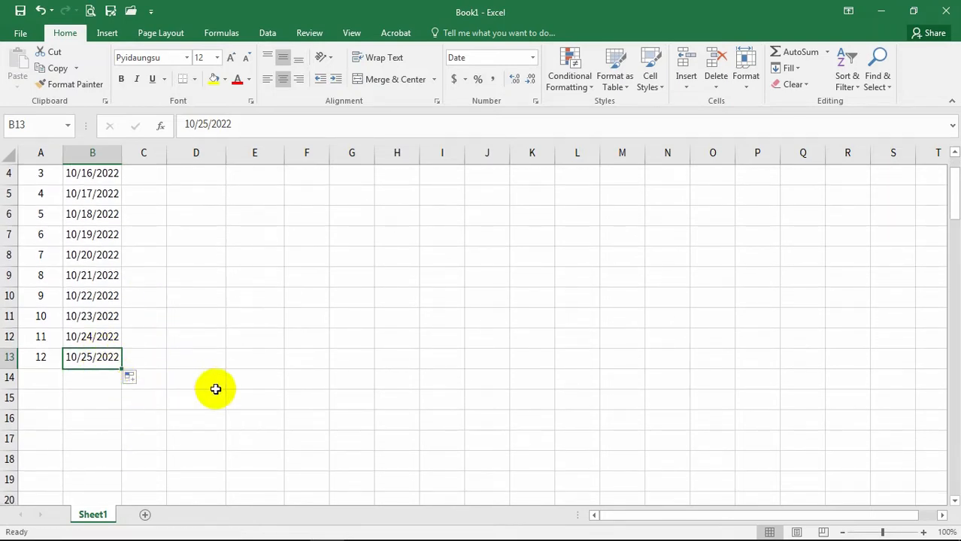
left_click(214, 389)
left_click(97, 358)
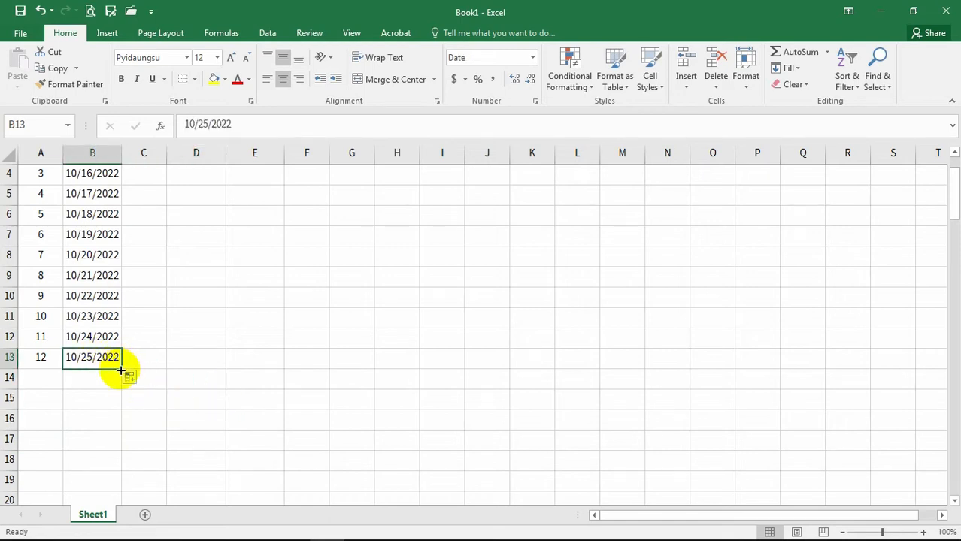
left_click_drag(121, 371, 121, 481)
scroll(366, 354, "down", 2)
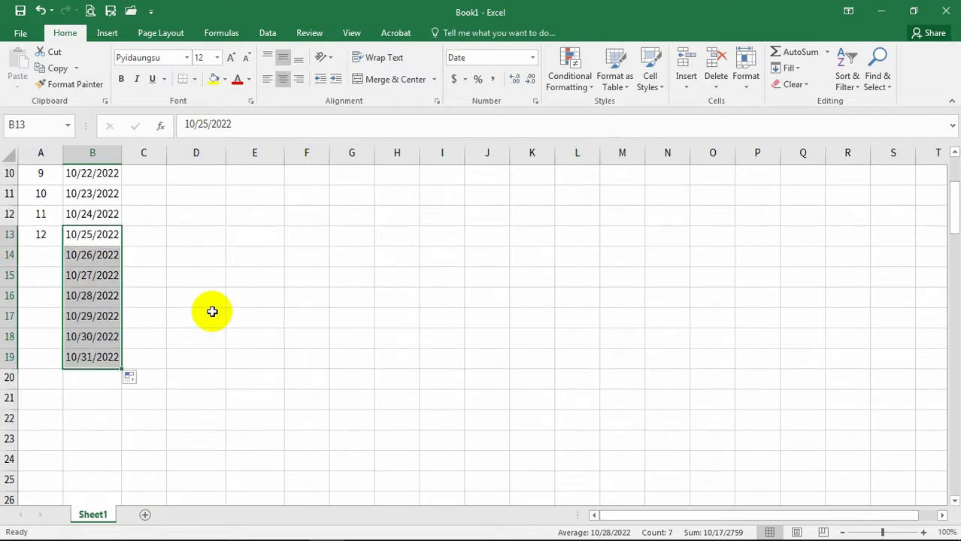
left_click(95, 358)
left_click_drag(122, 373, 125, 452)
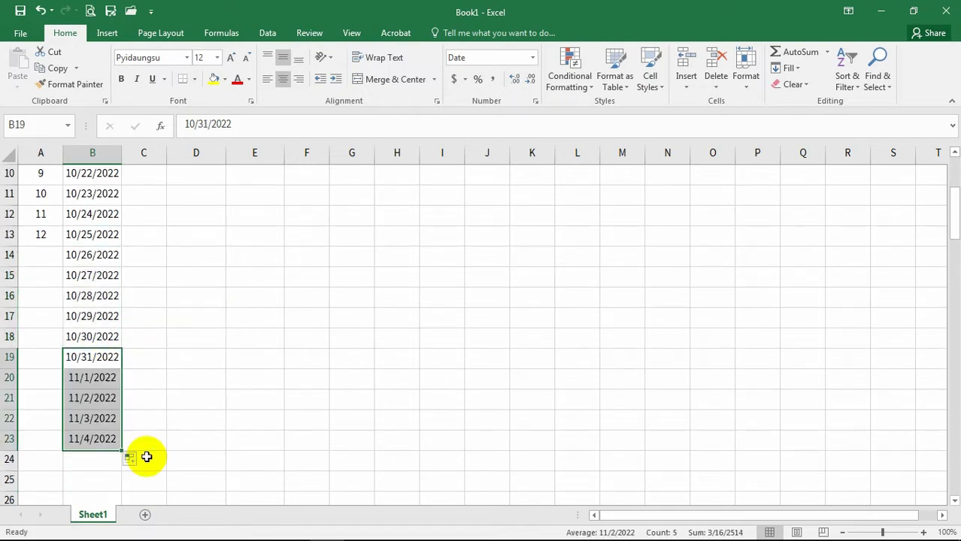
left_click(82, 378)
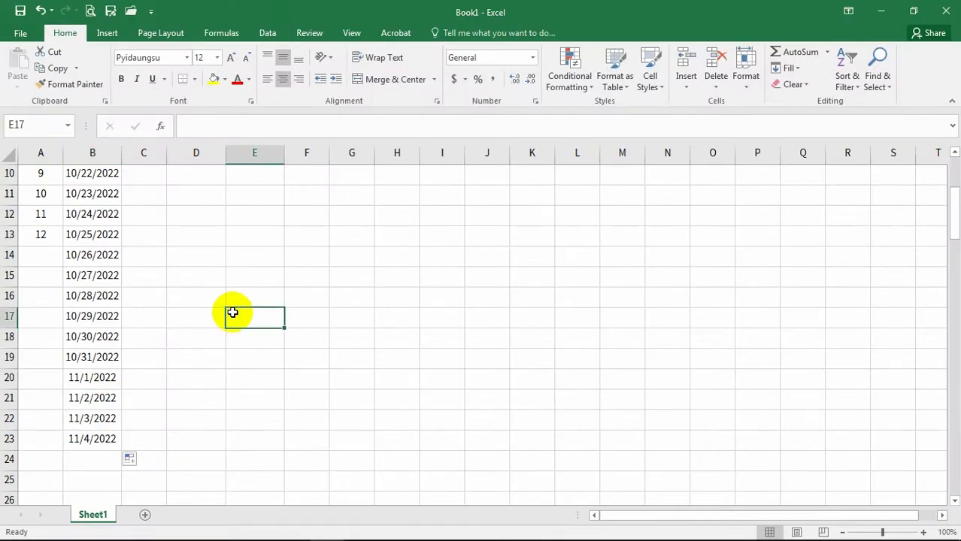
- Extend the numbering in column A from A13 down to A23 with the Fill Series option, through 22
left_click(39, 236)
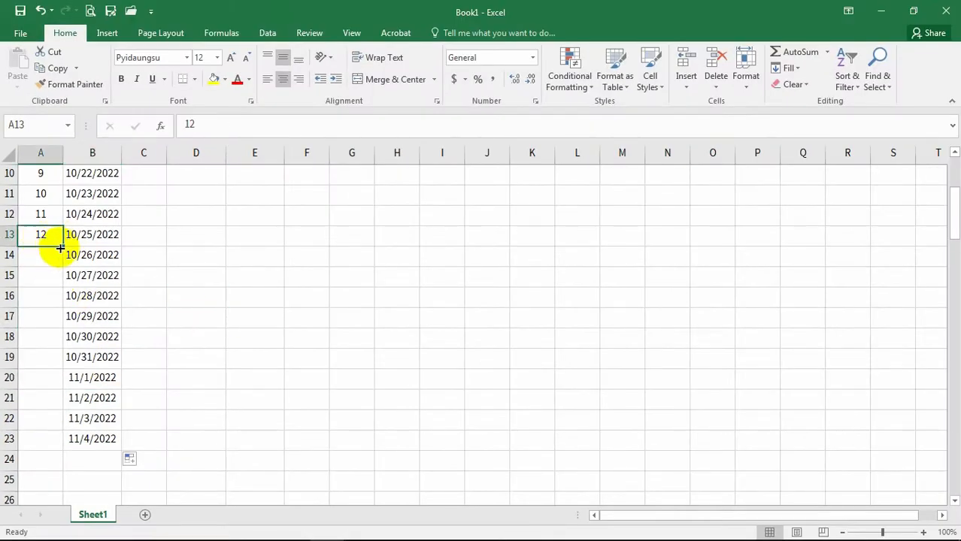
left_click_drag(60, 249, 61, 445)
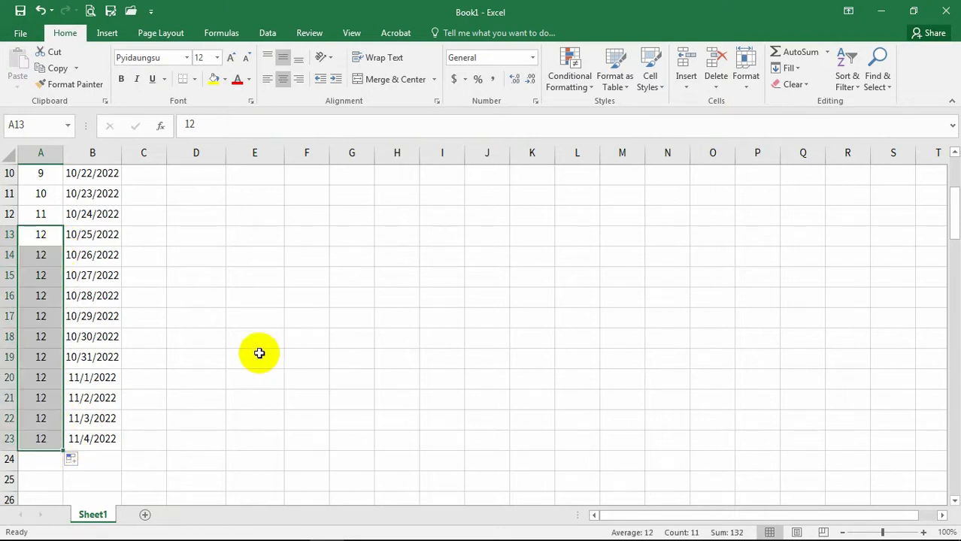
left_click(45, 296)
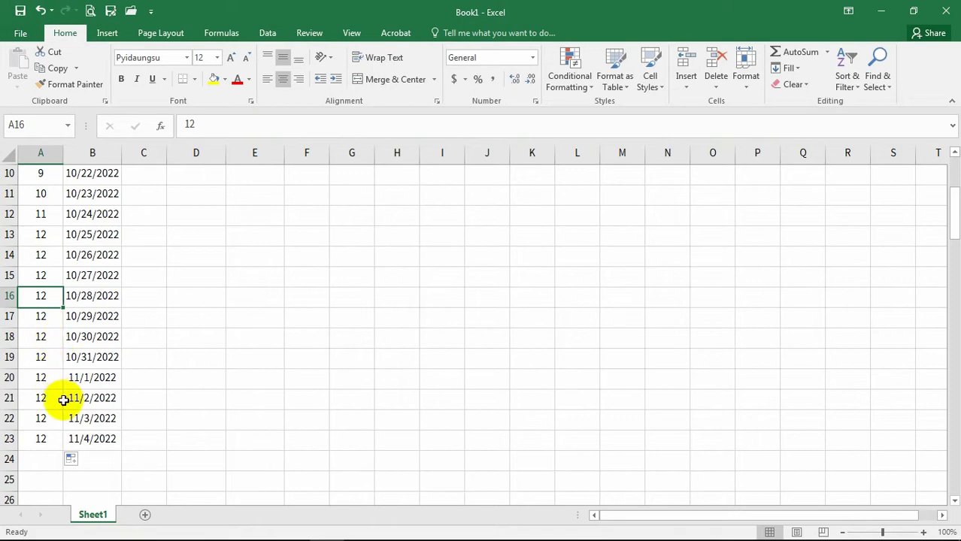
scroll(38, 263, "up", 3)
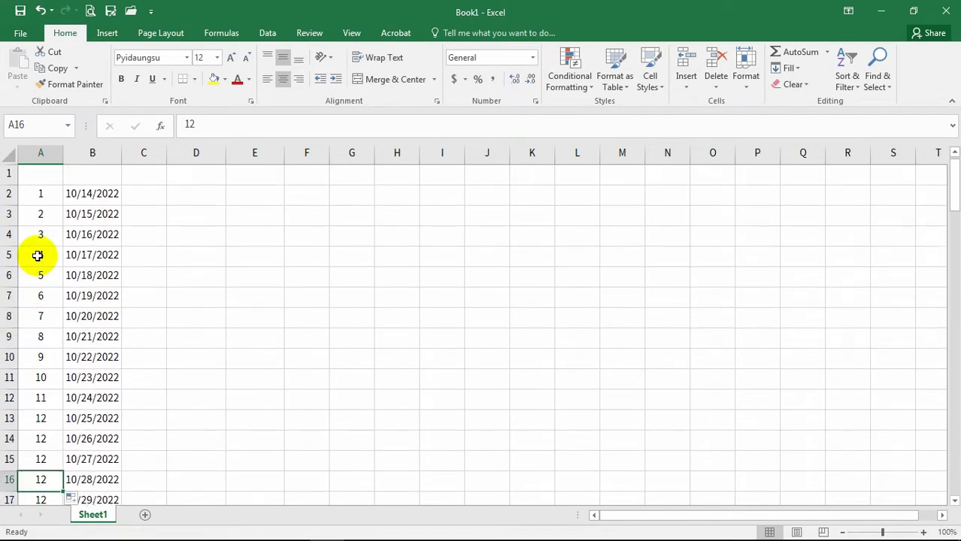
left_click(43, 193)
scroll(47, 261, "down", 3)
left_click(48, 436, "shift")
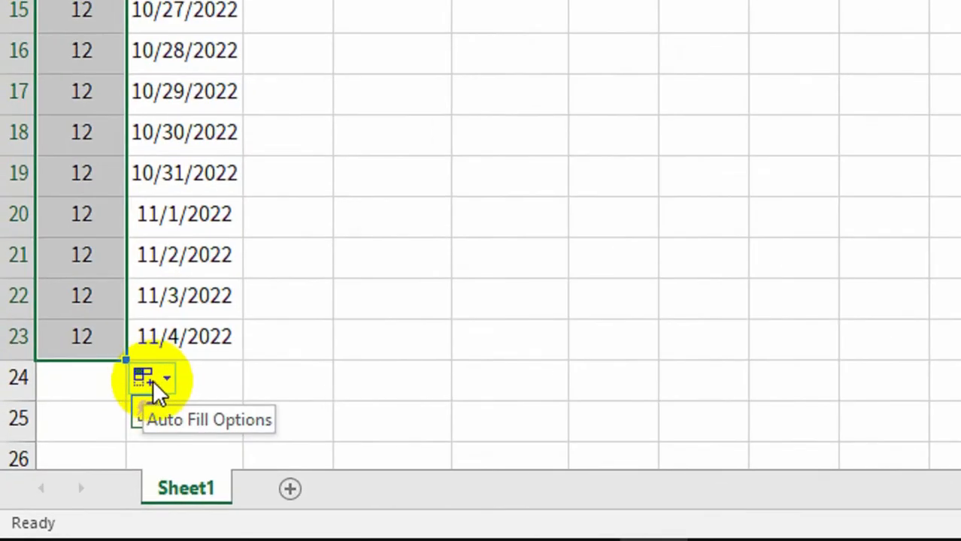
left_click(158, 389)
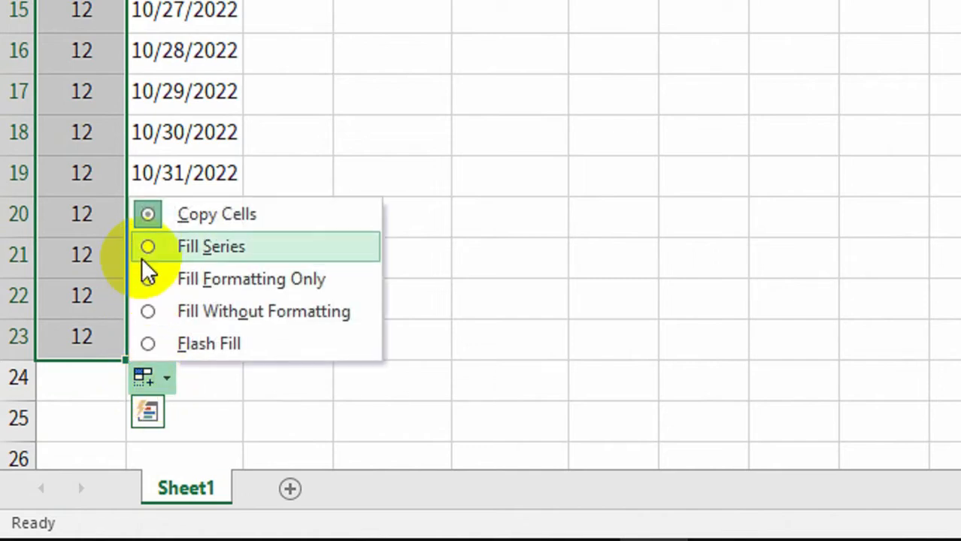
left_click(142, 255)
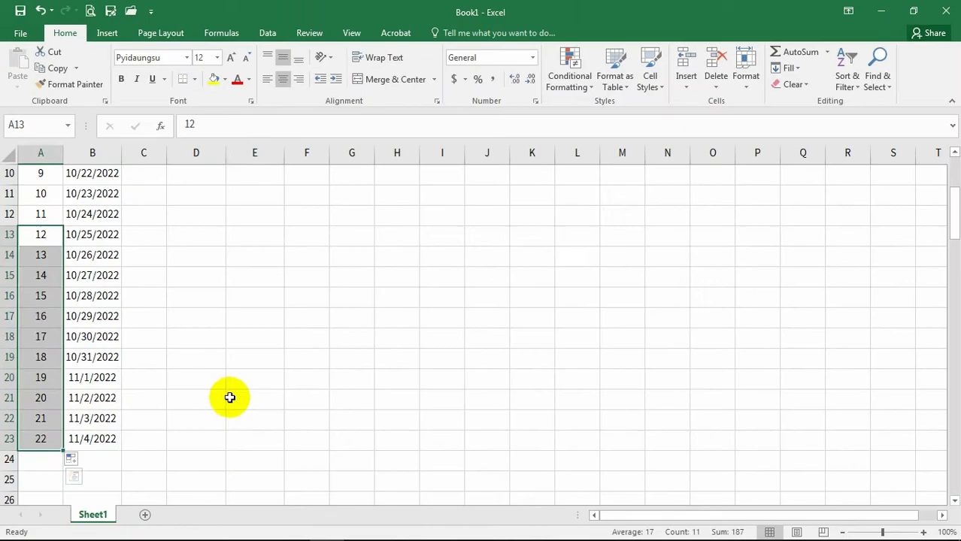
left_click(509, 255)
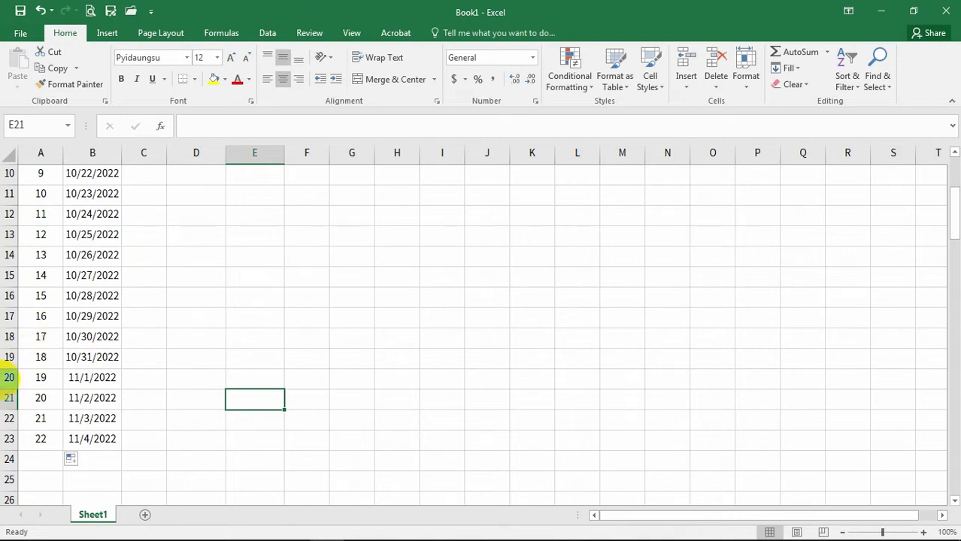
- Widen column C to make room for another list of dates
left_click(161, 258)
scroll(162, 259, "up", 2)
scroll(161, 259, "up", 1)
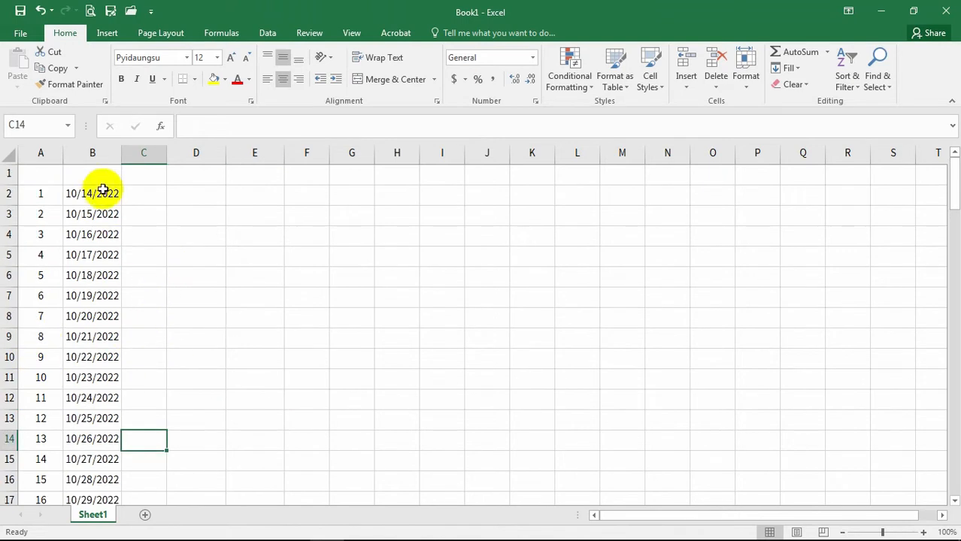
left_click(90, 197)
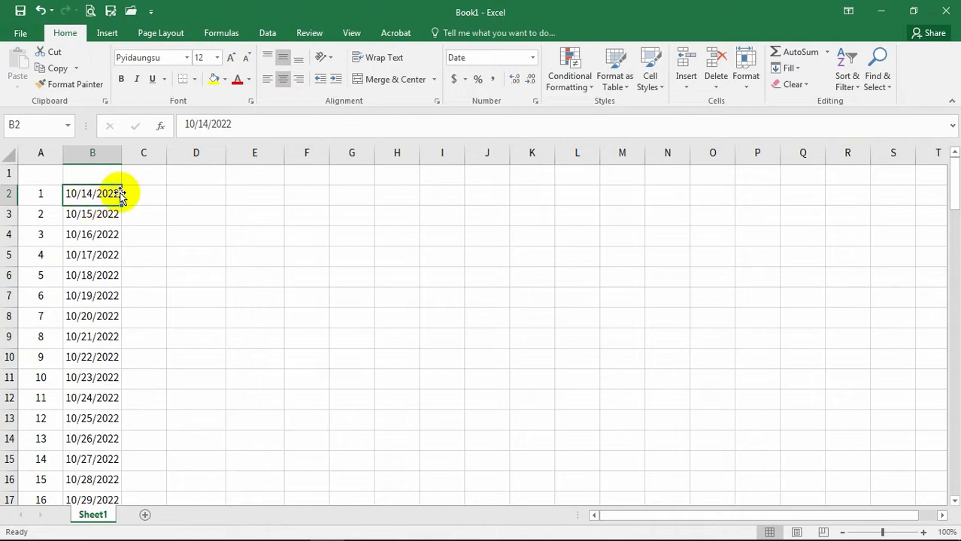
left_click(151, 197)
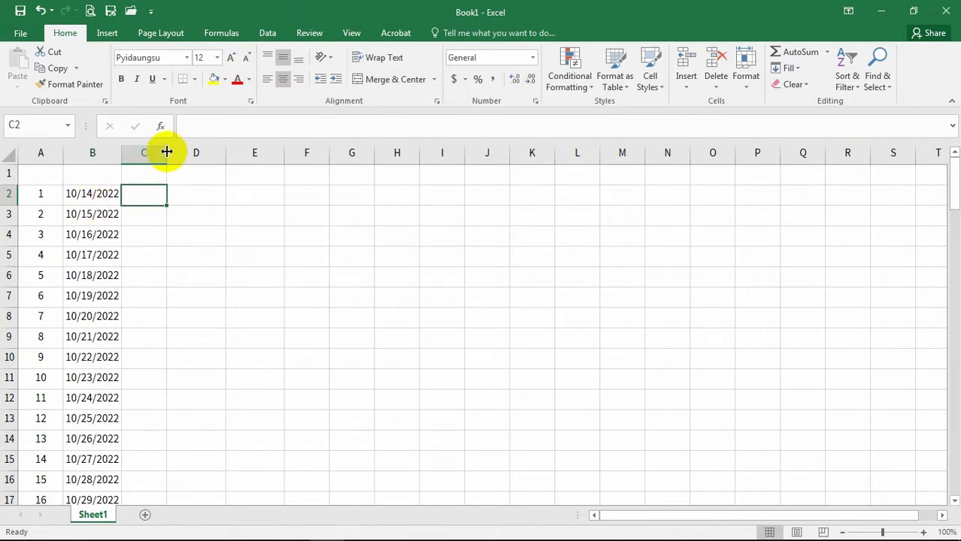
left_click_drag(166, 153, 200, 151)
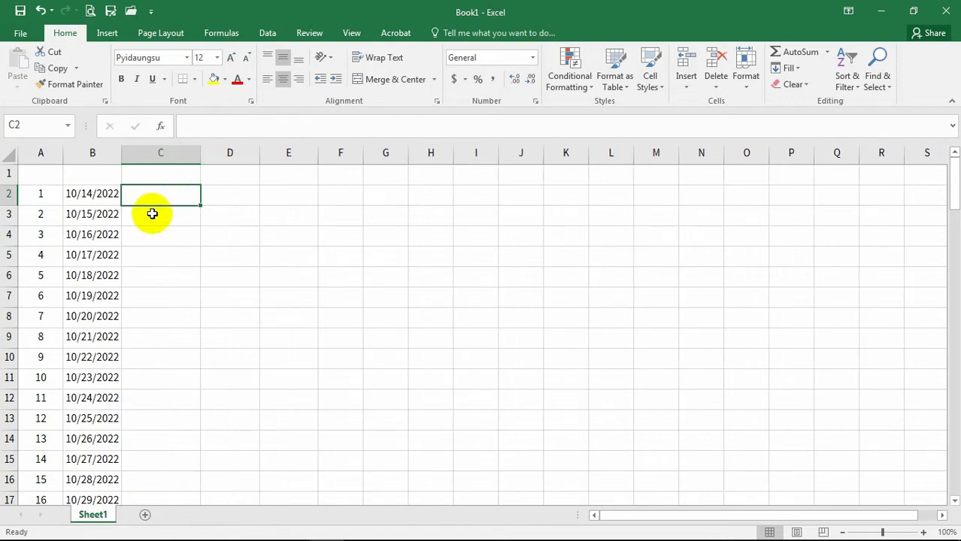
left_click(154, 234)
left_click(155, 194)
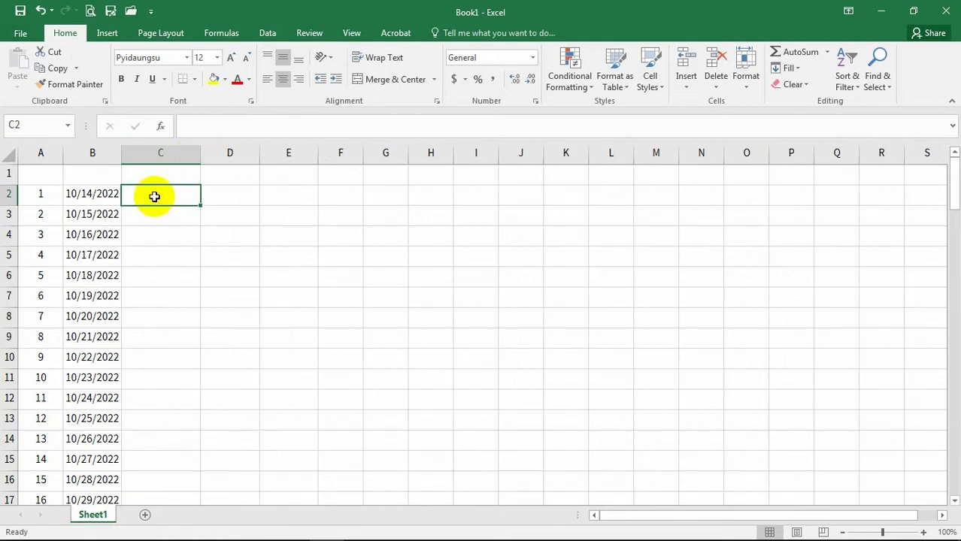
- Copy the date from cell B2 into cell C2 and clear the copy selection
left_click(100, 196)
key("ctrl+c")
left_click(160, 254)
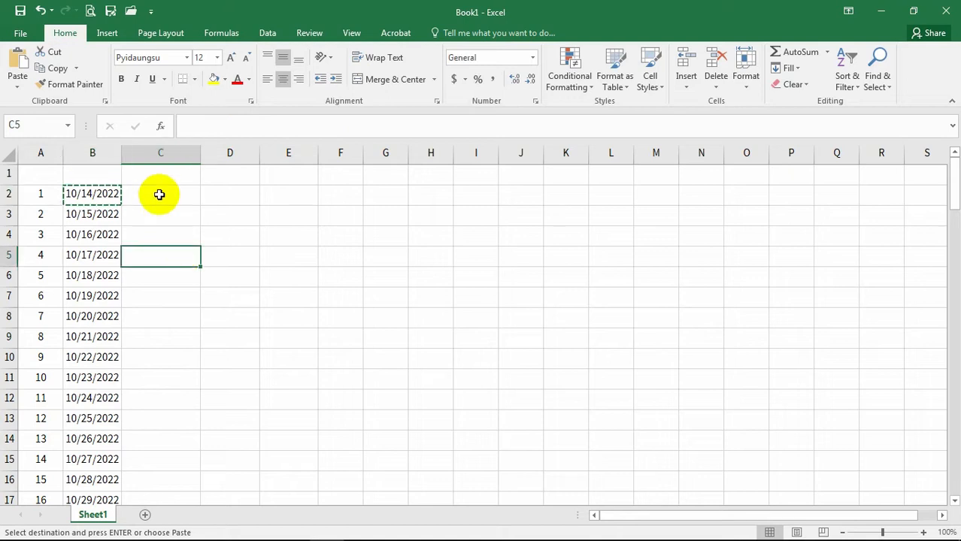
left_click(158, 194)
key("ctrl+v")
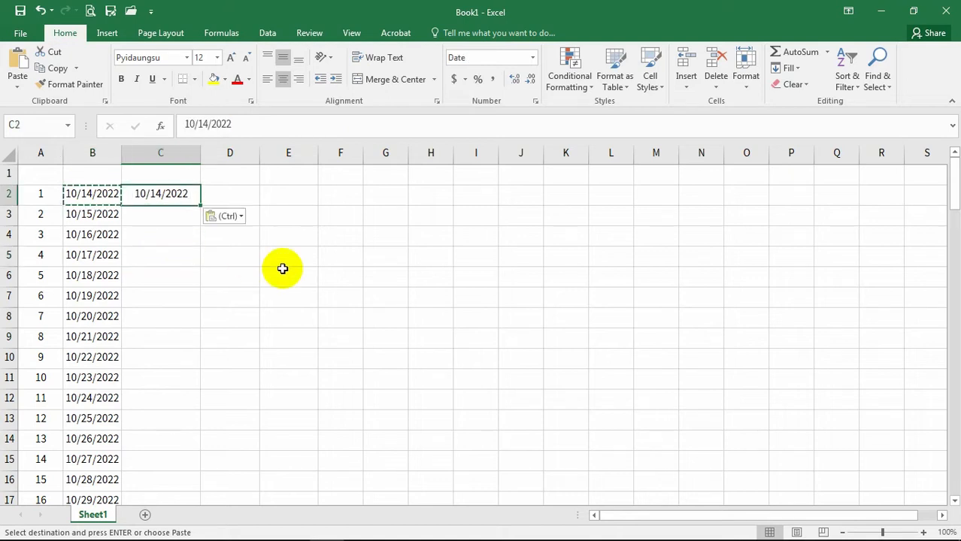
left_click(181, 314)
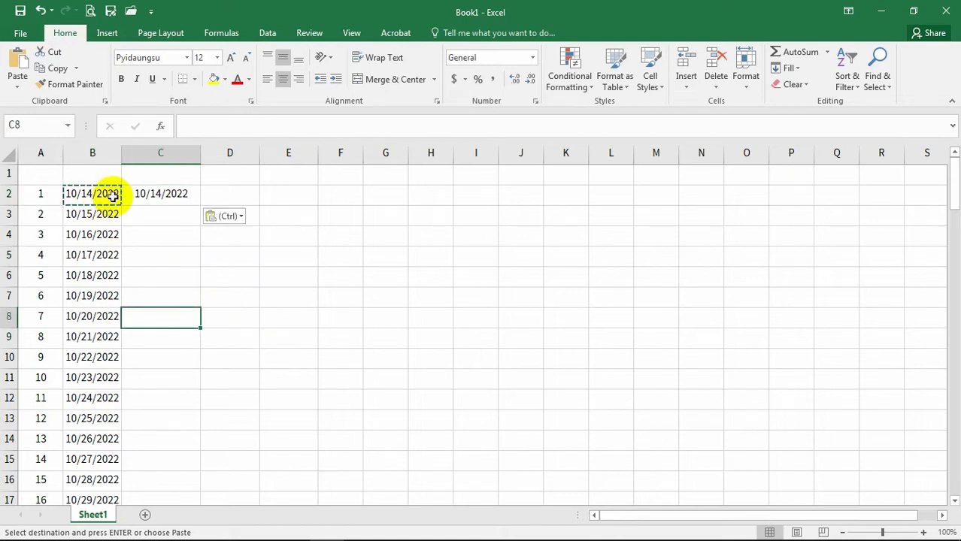
key("Escape")
left_click(242, 297)
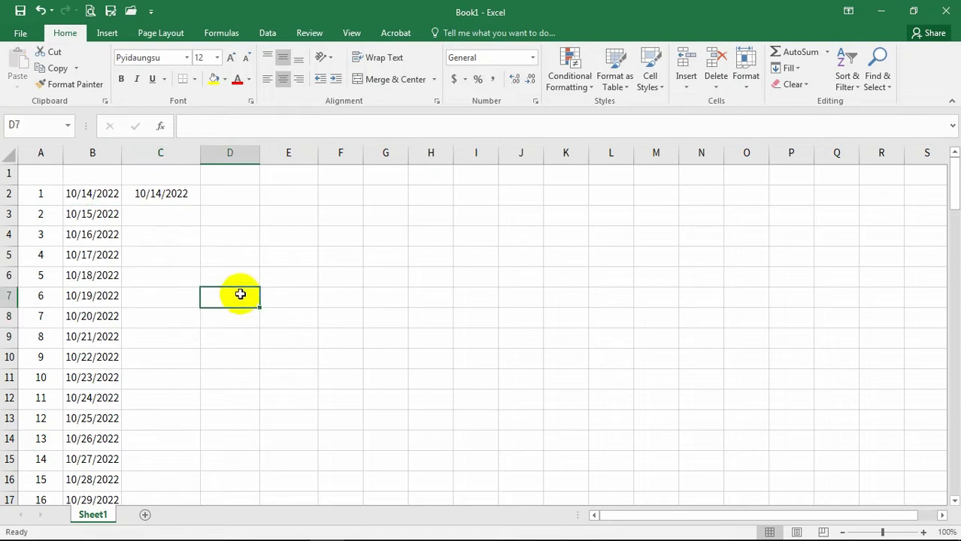
- Format the date in cell C2 with the 14-Mar-12 date type, giving 14-Oct-22
left_click(154, 195)
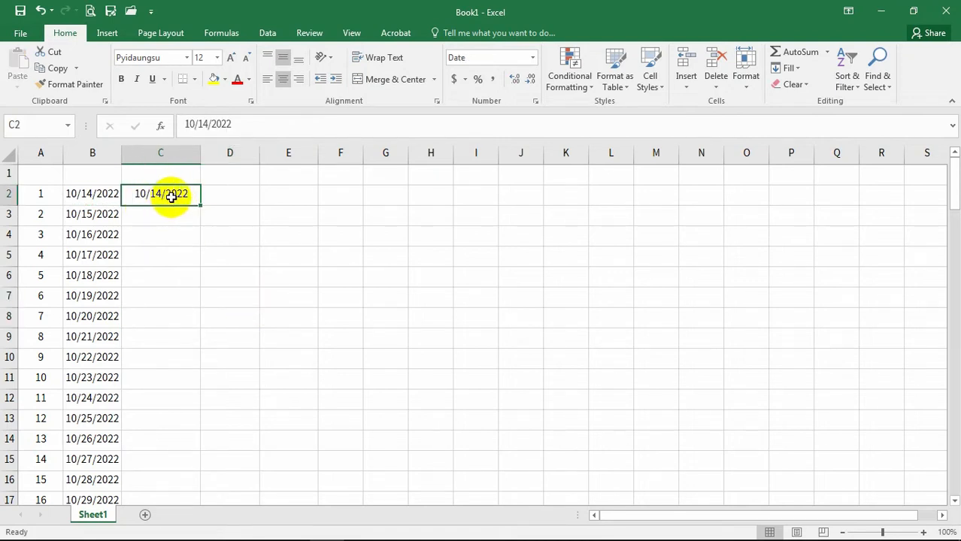
right_click(171, 196)
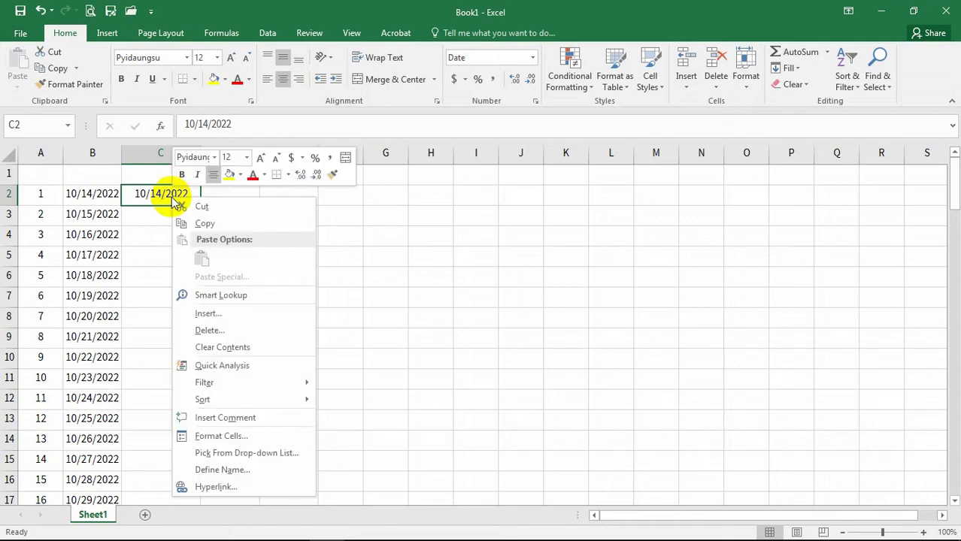
left_click(236, 434)
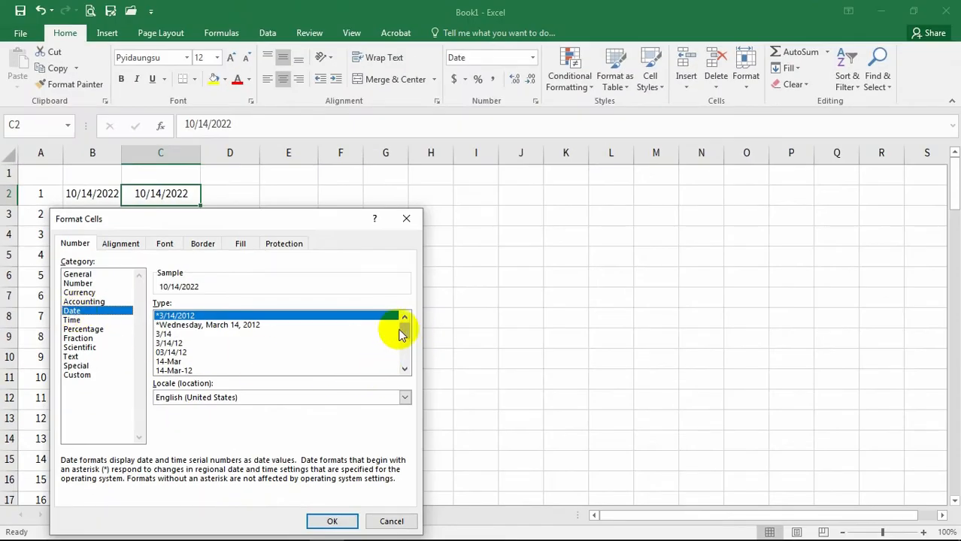
left_click(164, 344)
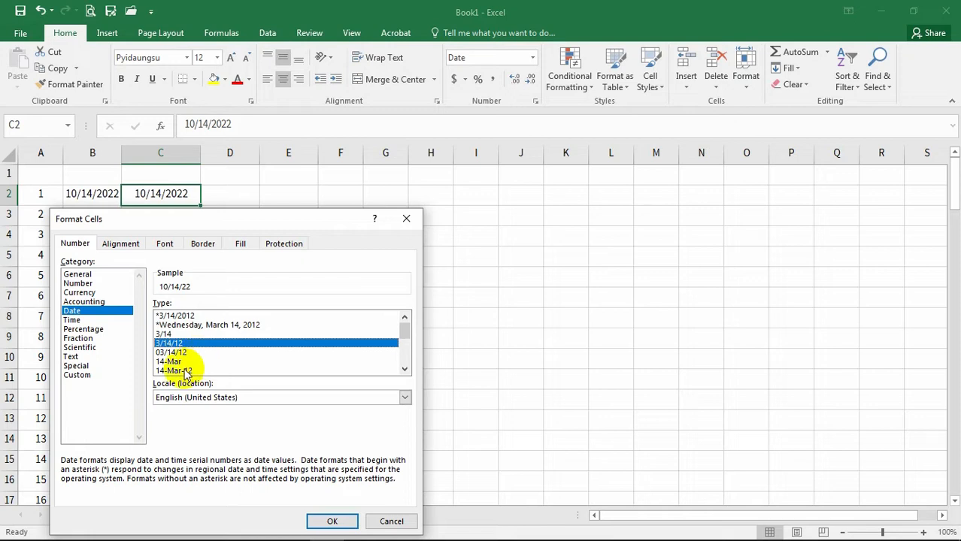
scroll(193, 372, "down", 1)
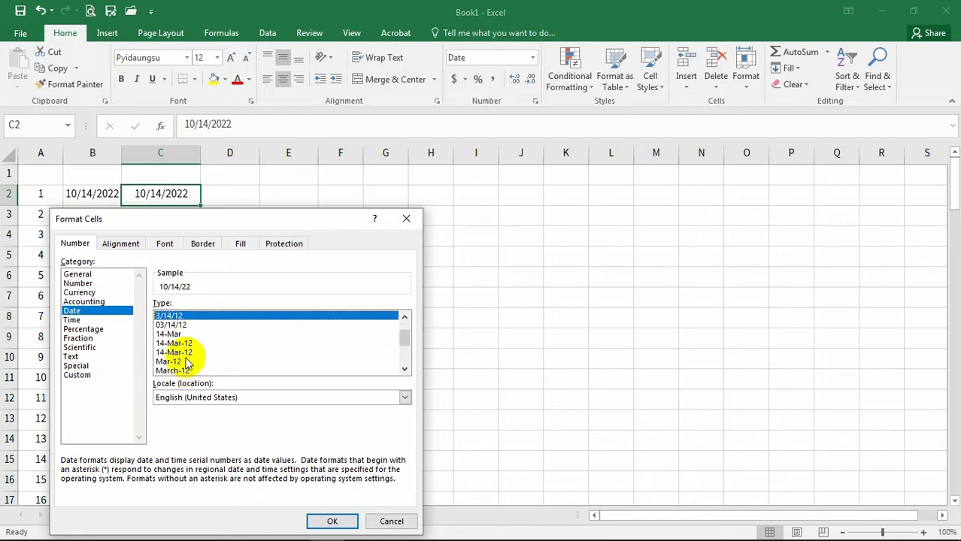
left_click(173, 344)
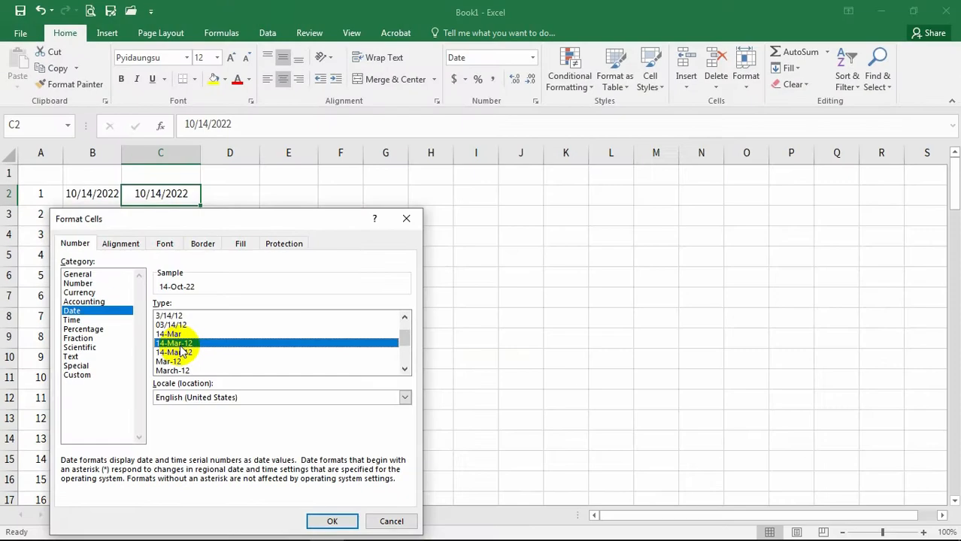
left_click(335, 524)
left_click(189, 255)
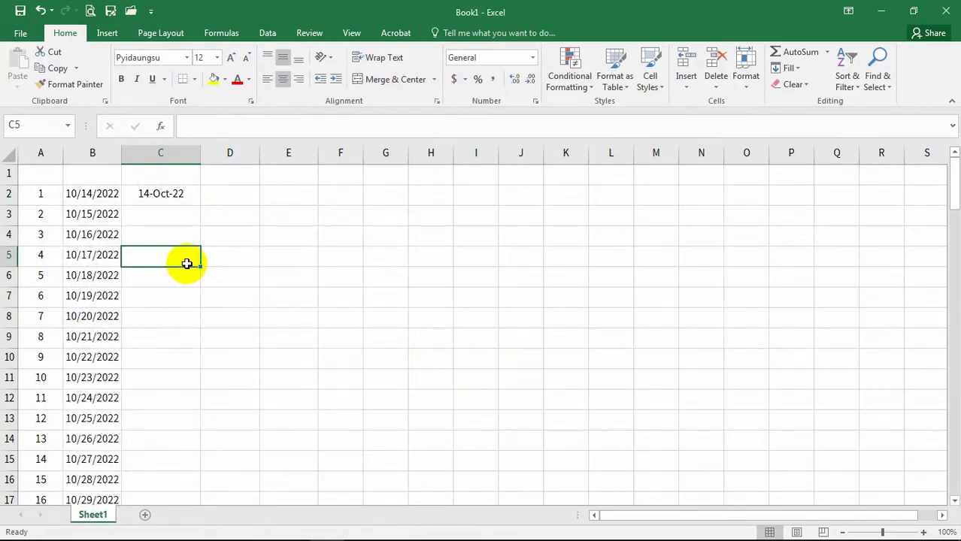
- Autofill the formatted date in C2 down to C16 as consecutive days through 28-Oct-22
left_click(150, 196)
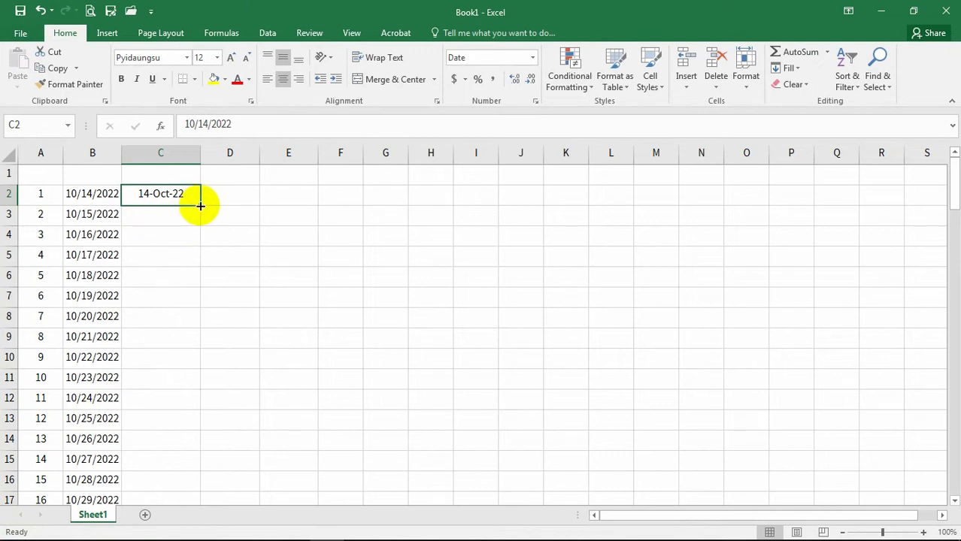
left_click_drag(200, 205, 193, 497)
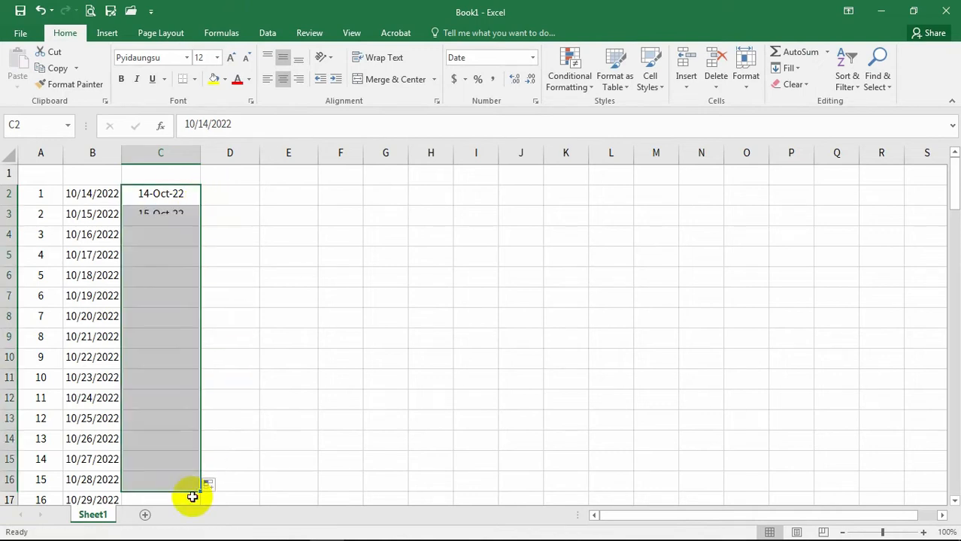
left_click(184, 236)
left_click(140, 215)
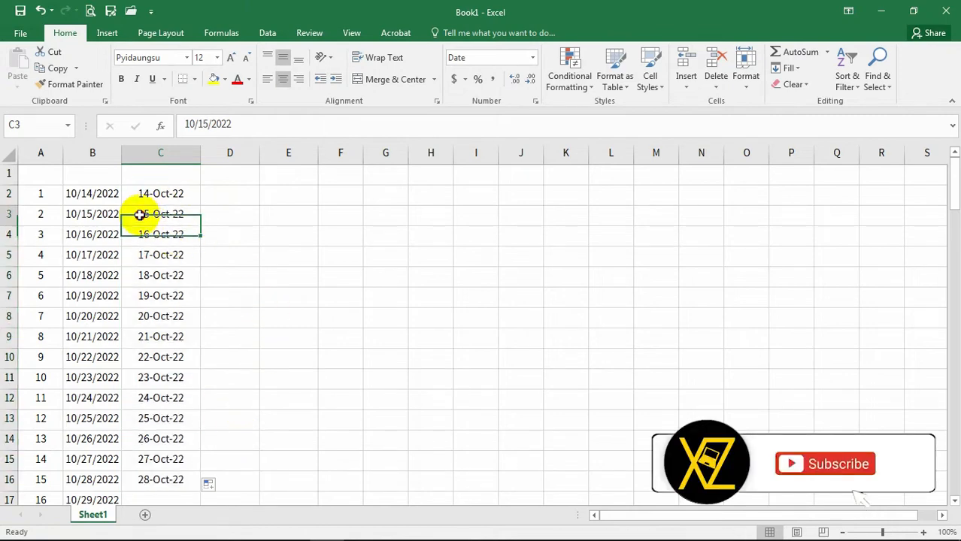
left_click(151, 239)
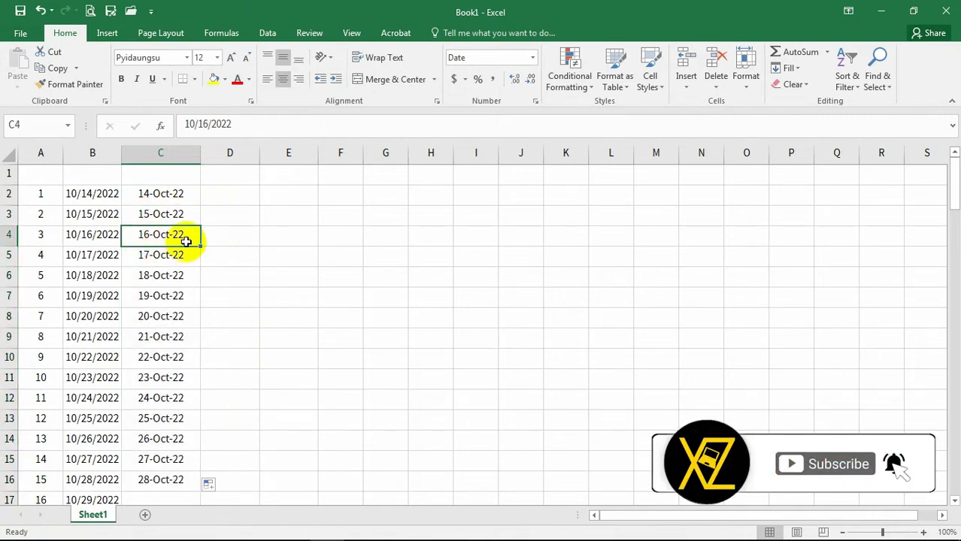
- Extend the date series in column C from C16 down to C21, through 2-Nov-22
scroll(195, 255, "down", 3)
left_click(160, 278)
left_click(169, 297)
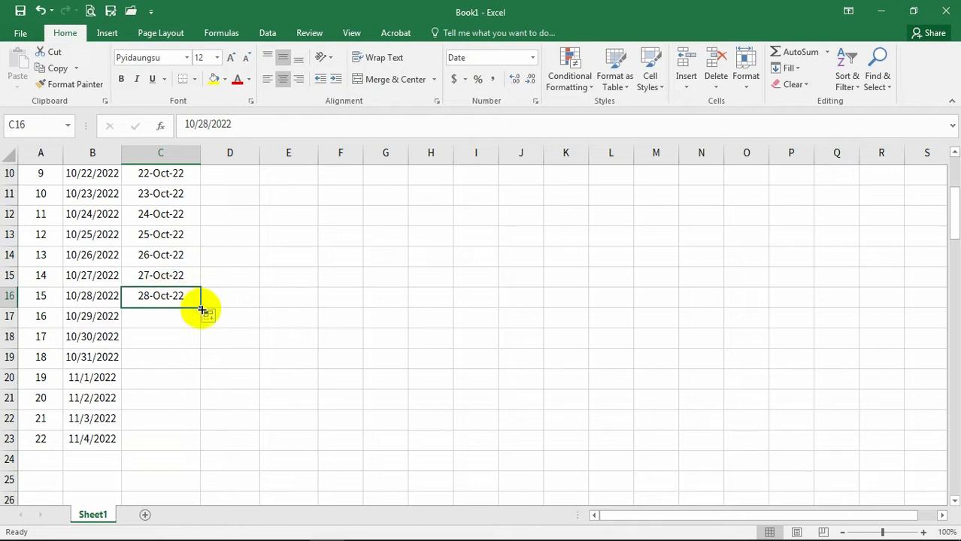
left_click_drag(201, 309, 225, 402)
scroll(188, 414, "down", 1)
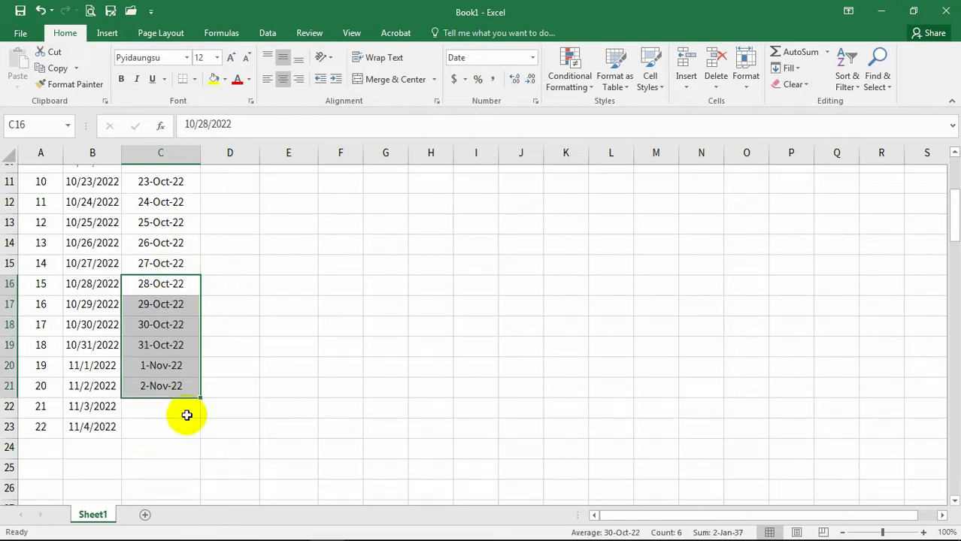
left_click(154, 316)
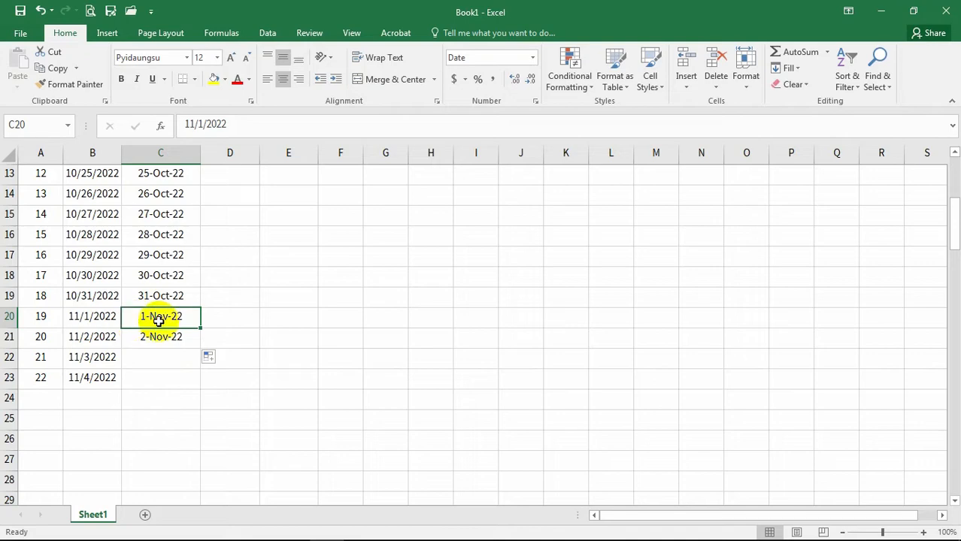
- Enter the month name January in cell D2, next to the first date rows
scroll(184, 265, "up", 3)
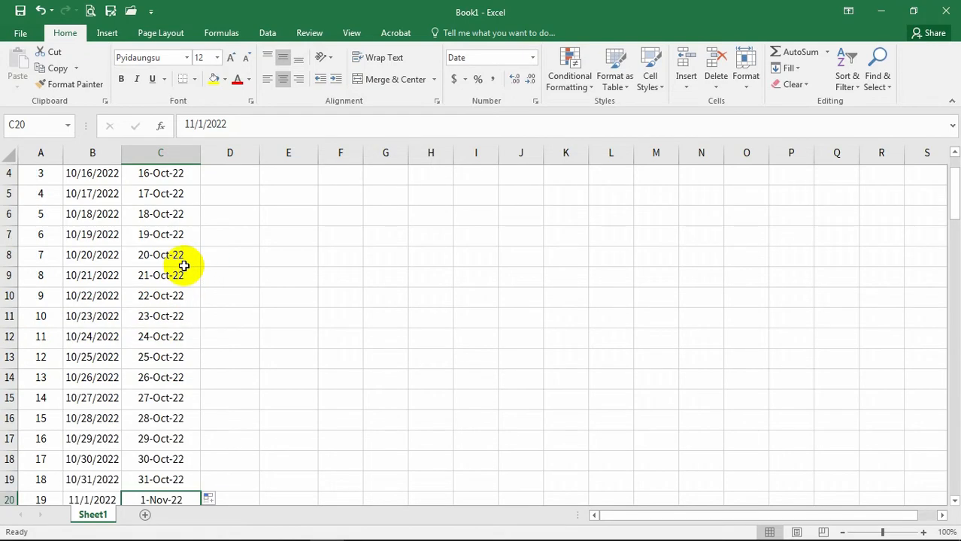
scroll(184, 265, "up", 1)
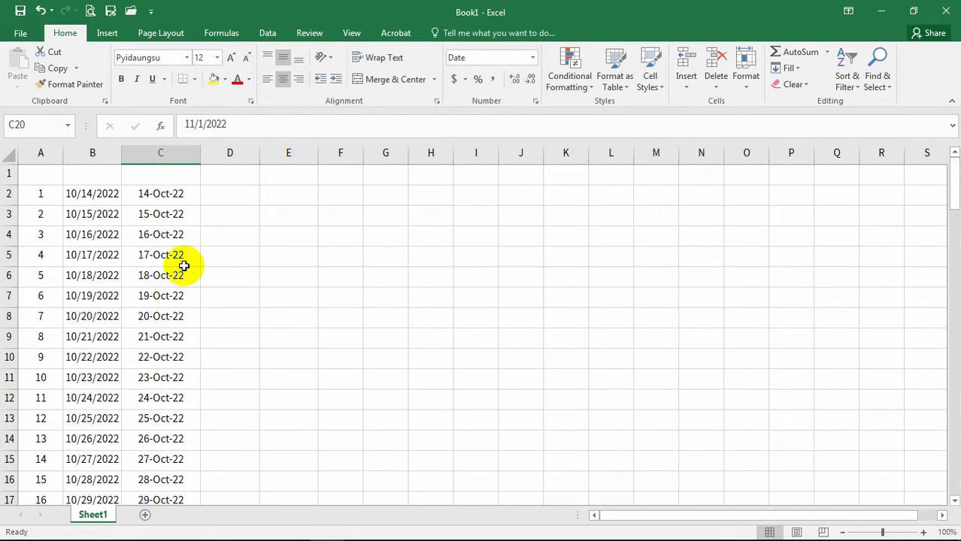
left_click(161, 195)
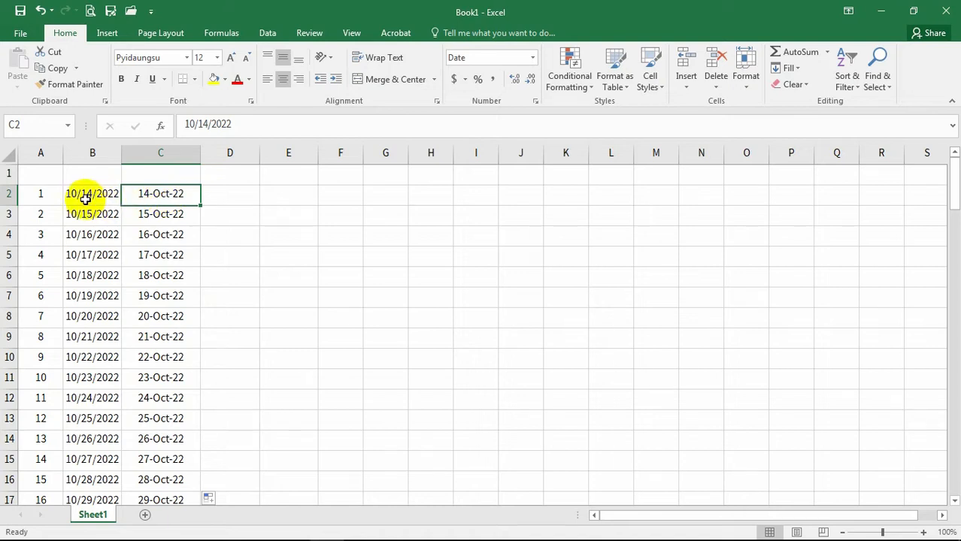
left_click(237, 198)
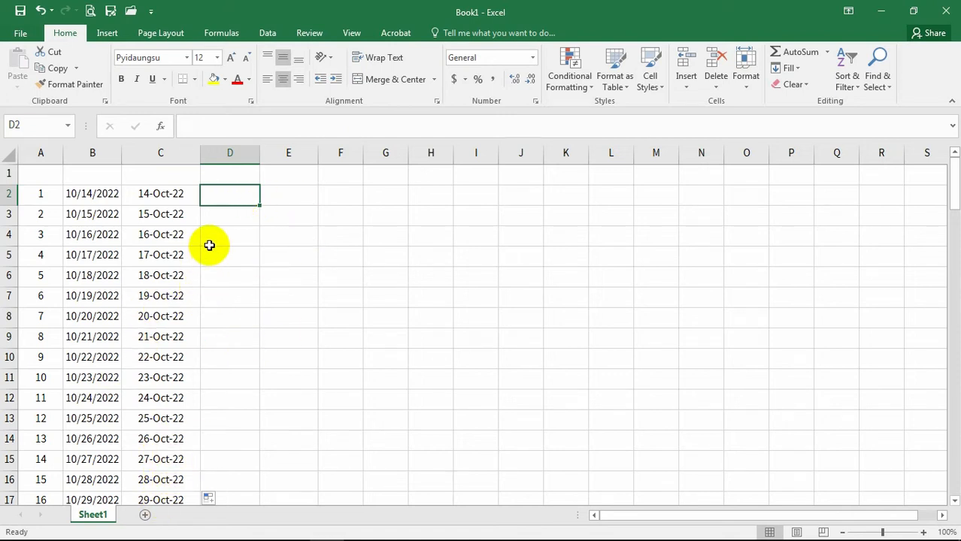
type("January")
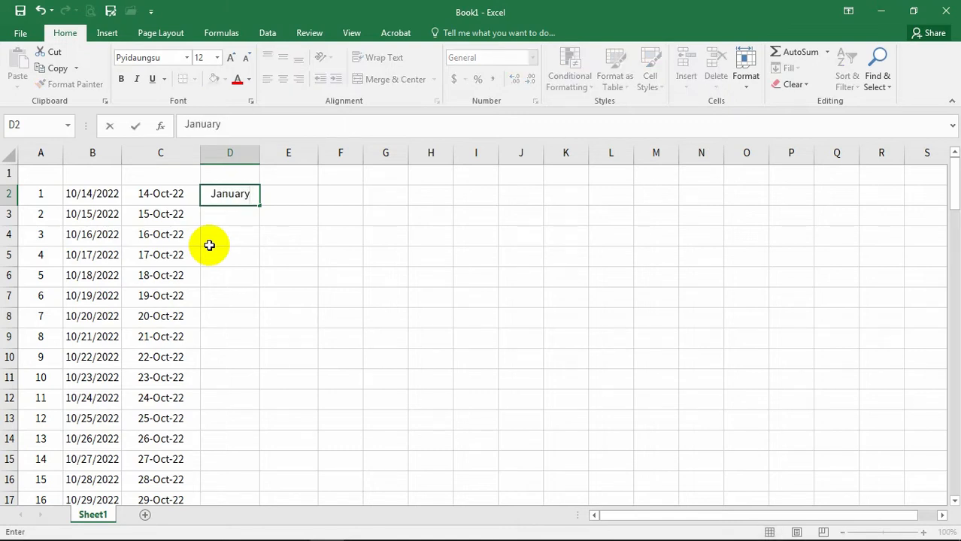
key("Return")
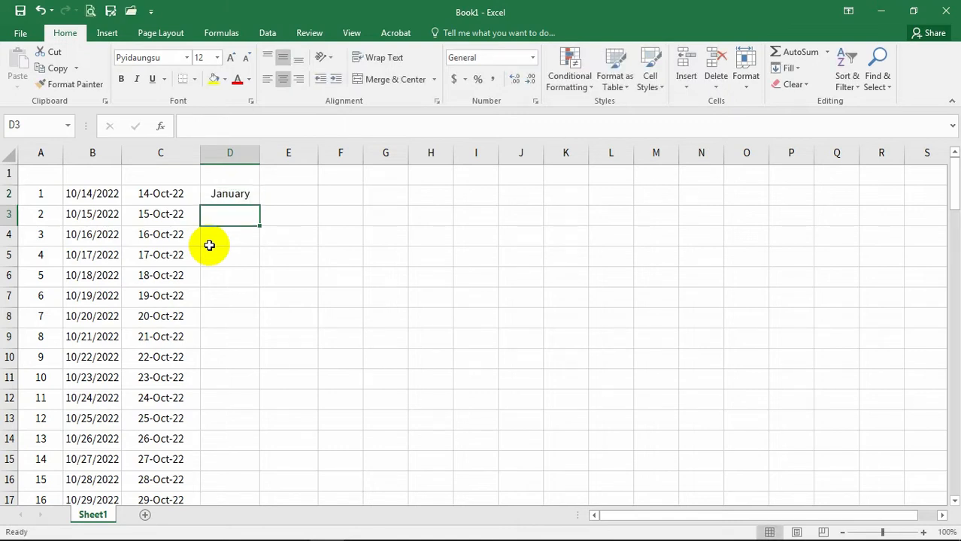
- Autofill the month names from D2 down to D16, running from January through December and on to March
left_click(218, 193)
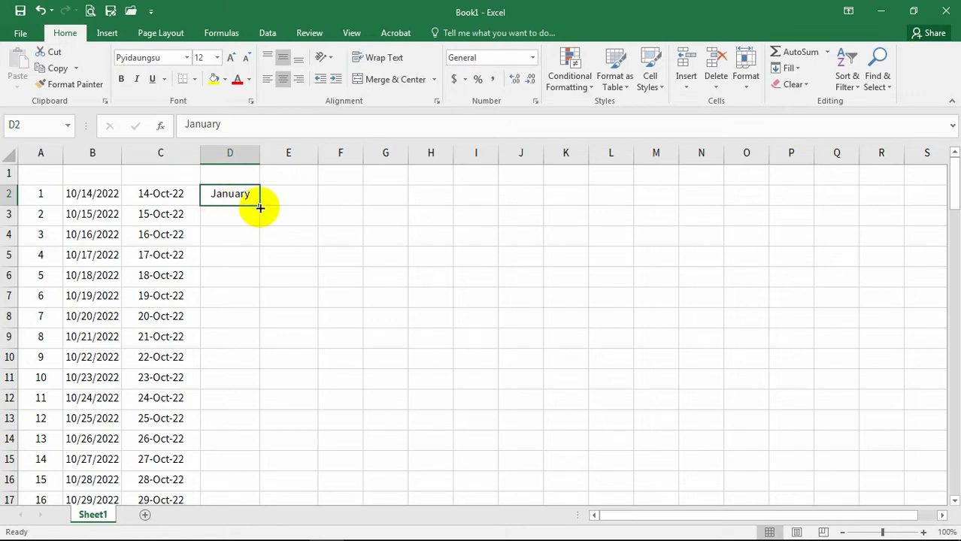
left_click_drag(258, 206, 259, 485)
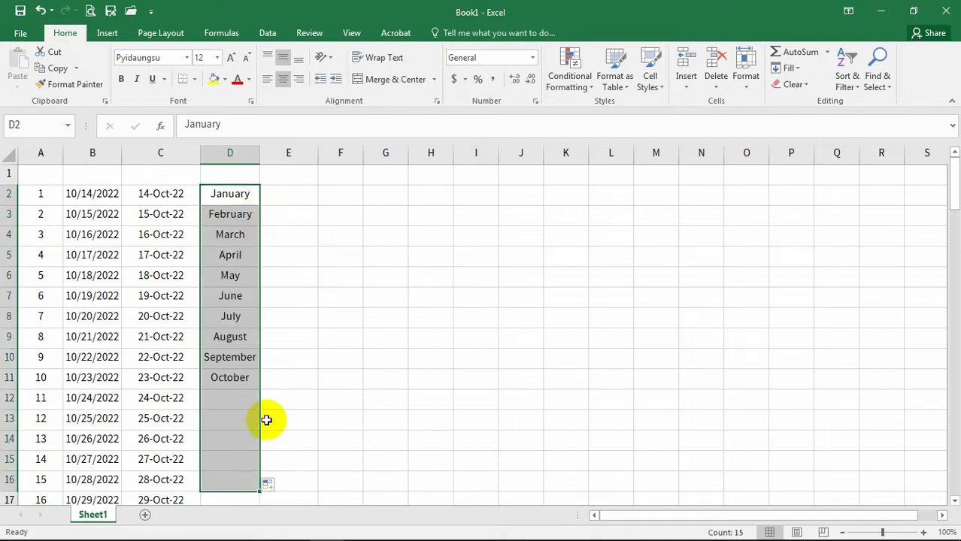
left_click(271, 219)
- Check the order of the filled month names in column D, including how the series continues after December
left_click(236, 199)
left_click(240, 220)
left_click(239, 254)
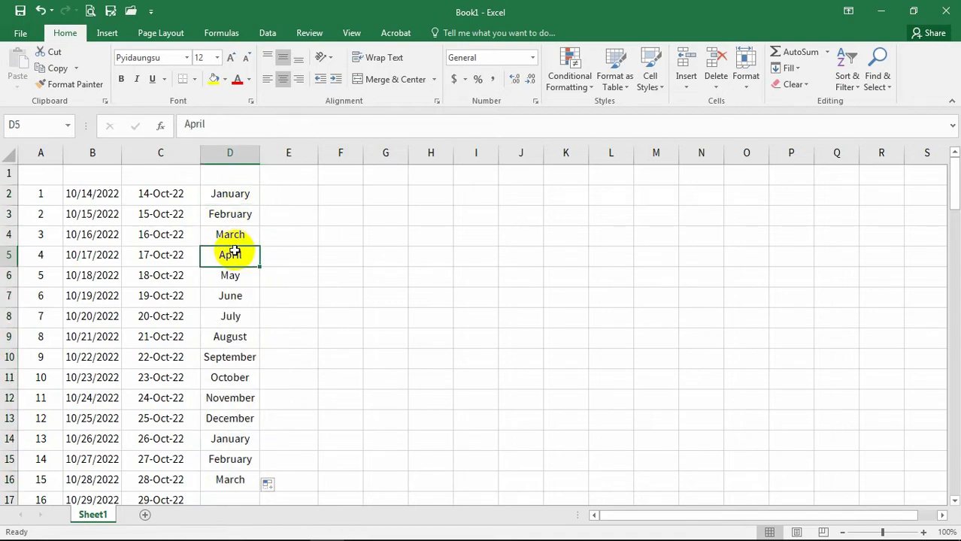
scroll(283, 387, "down", 2)
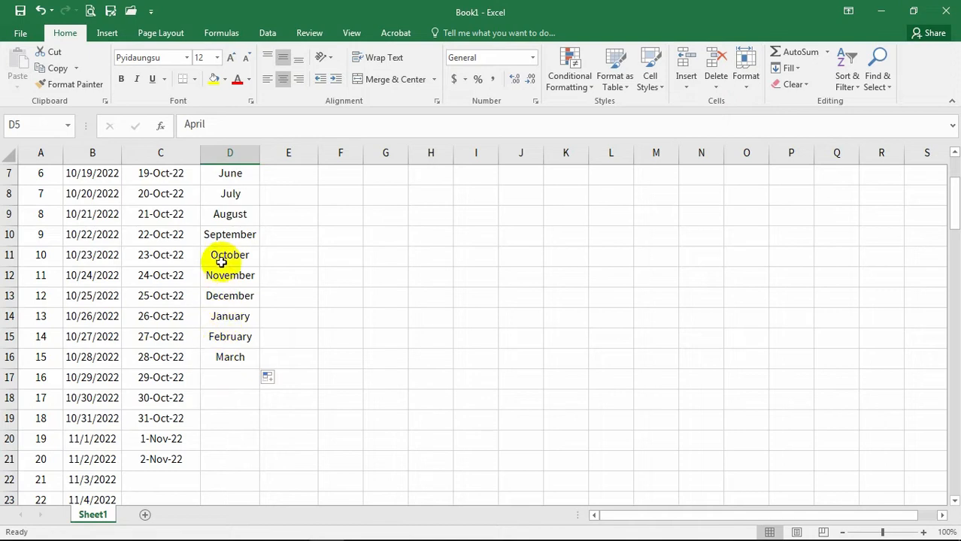
left_click(226, 297)
left_click(230, 318)
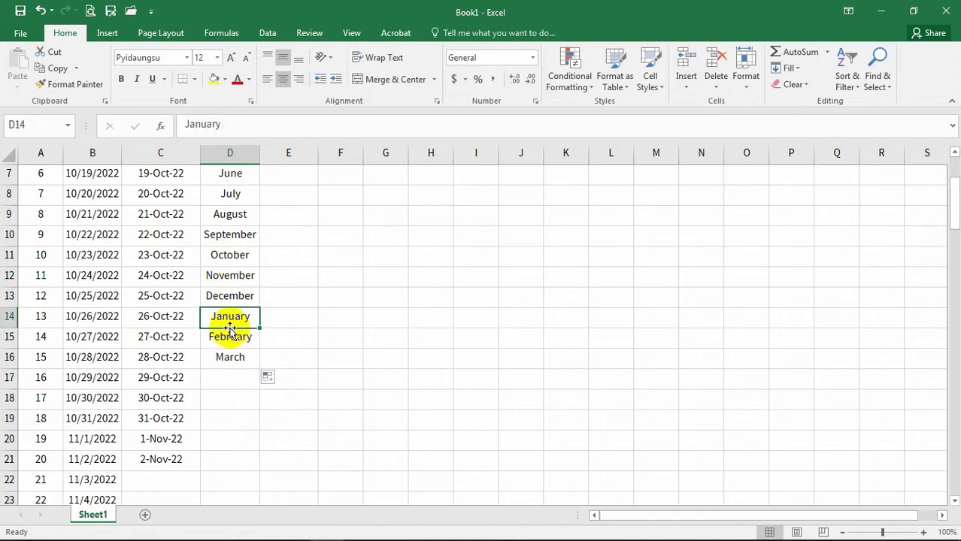
left_click(243, 336)
left_click(236, 357)
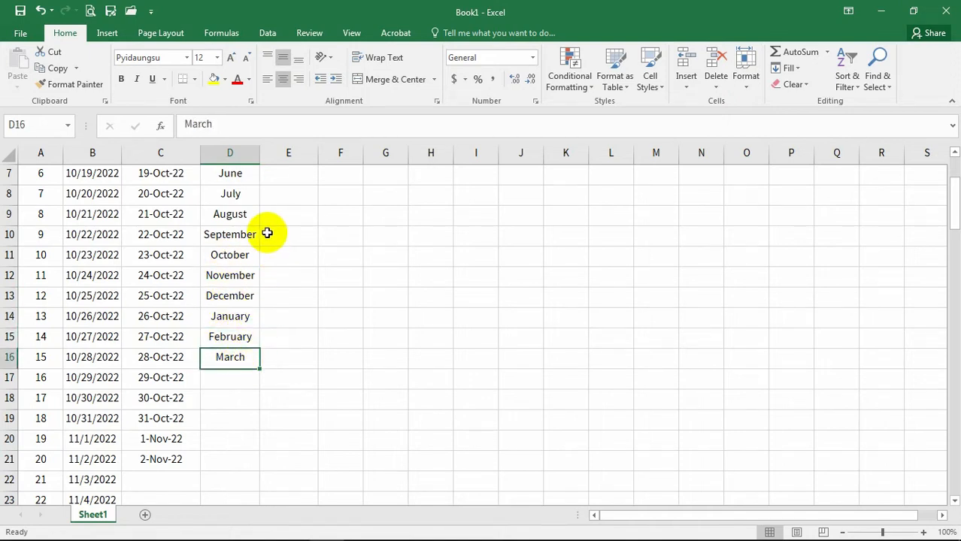
scroll(267, 233, "up", 2)
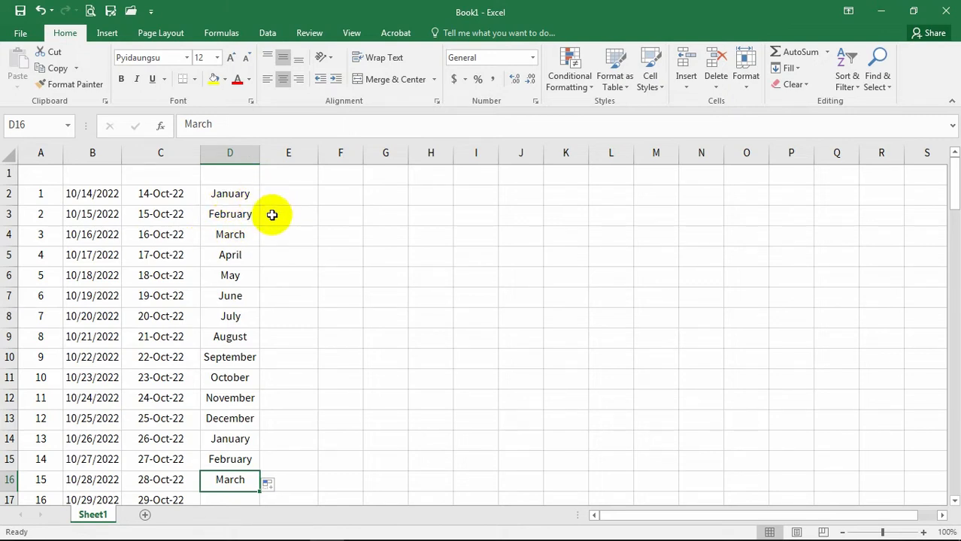
left_click(218, 199)
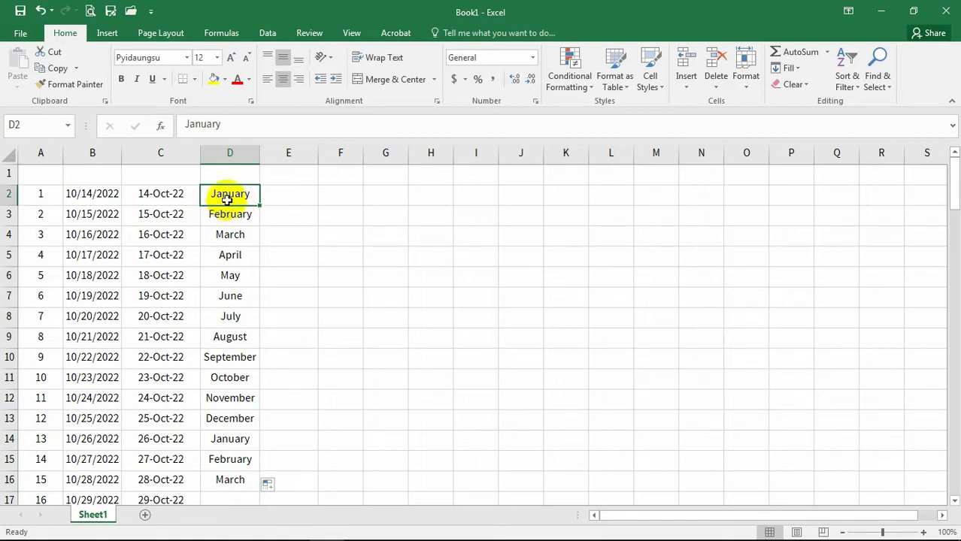
- Enter Jan in cell E2 and autofill the abbreviated month names down to Dec in E13
left_click(293, 197)
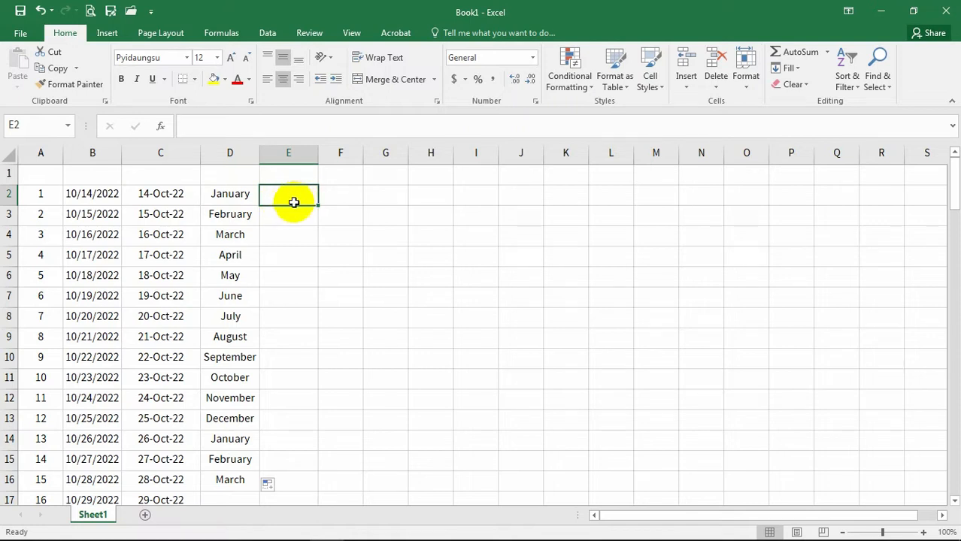
type("Ja")
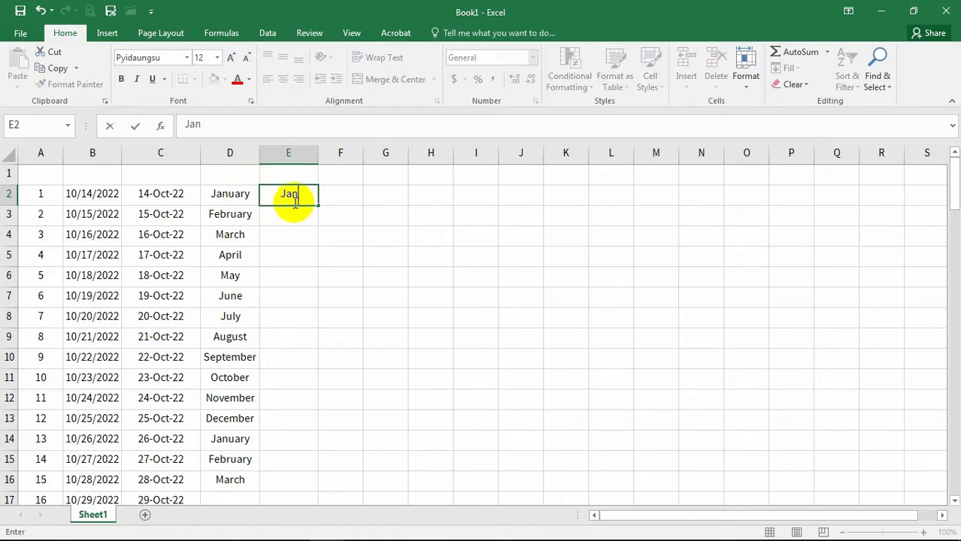
type("n")
key("Return")
left_click(290, 194)
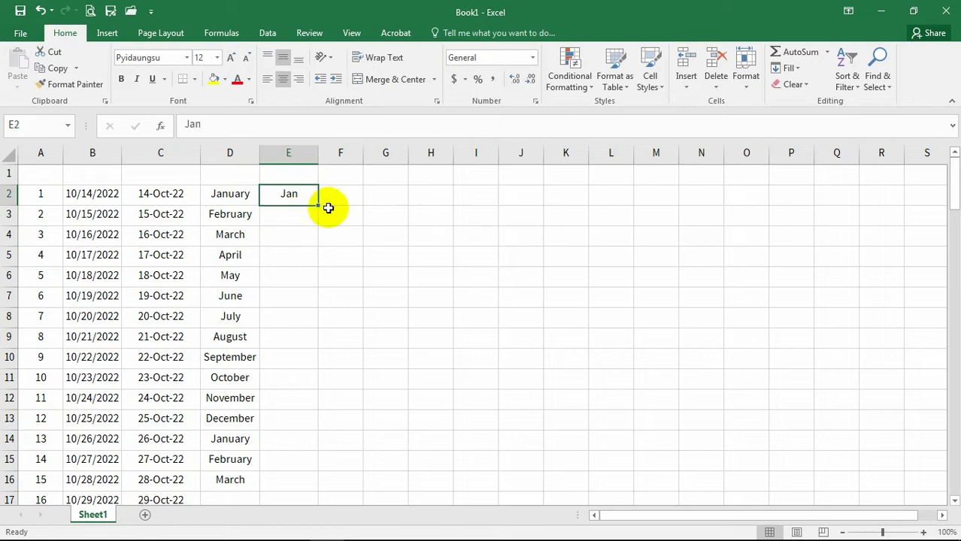
left_click_drag(318, 206, 322, 426)
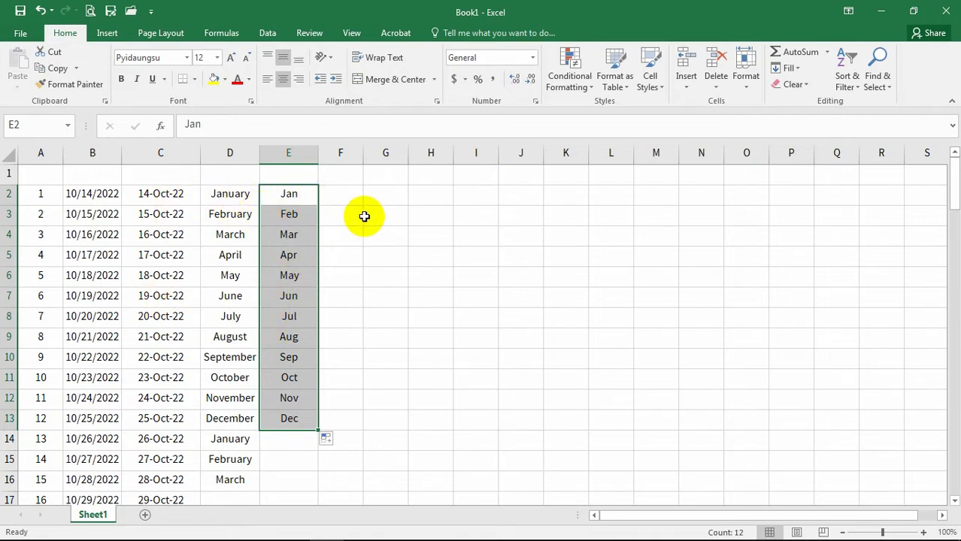
- Examine how the sequential numbers at the start of column A are displayed, compared with the empty column F
left_click(43, 213)
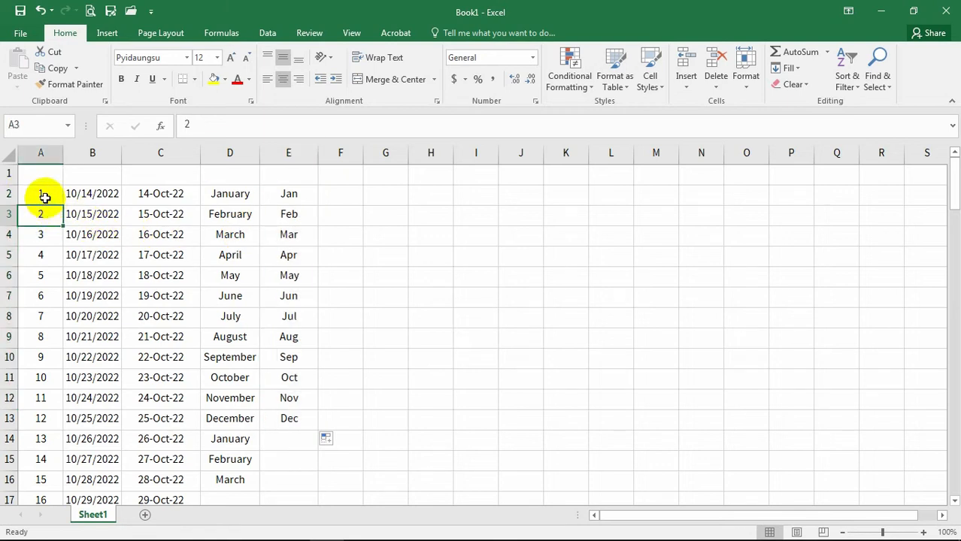
left_click(44, 197)
left_click(43, 253)
left_click(36, 198)
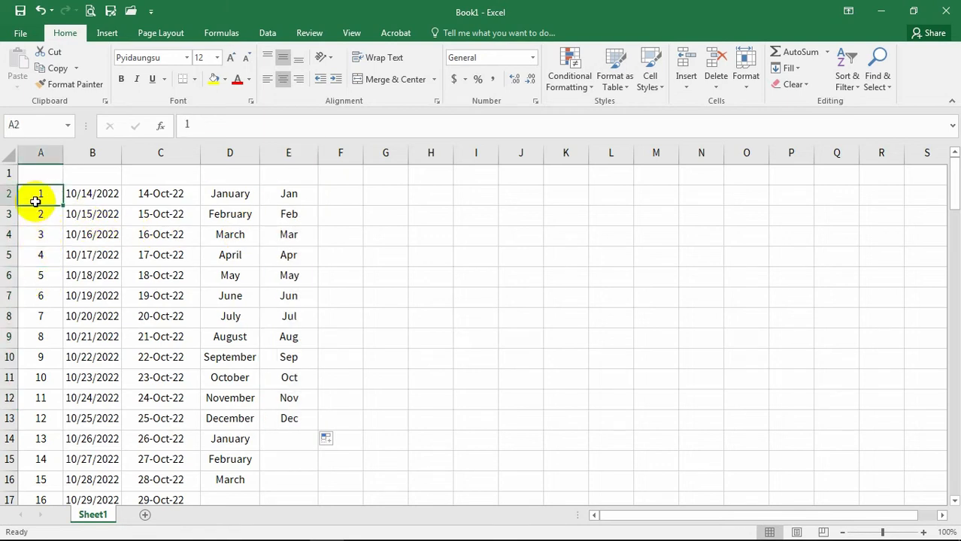
left_click(43, 218)
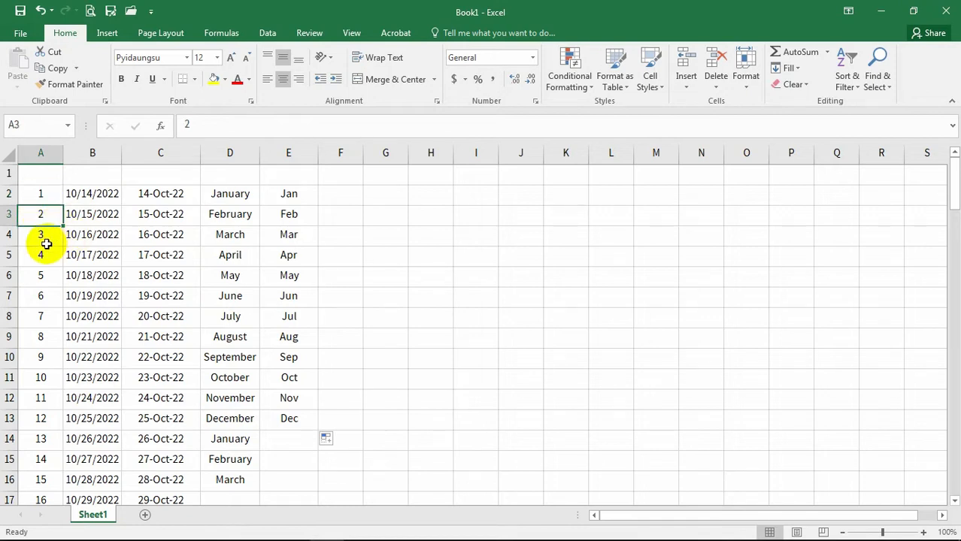
left_click(46, 239)
left_click(45, 270)
left_click(43, 259)
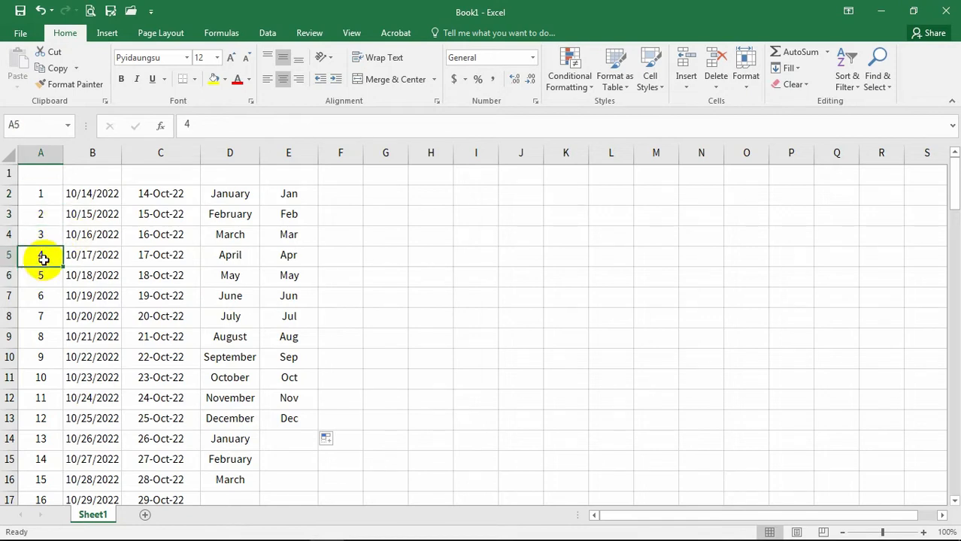
left_click(339, 197)
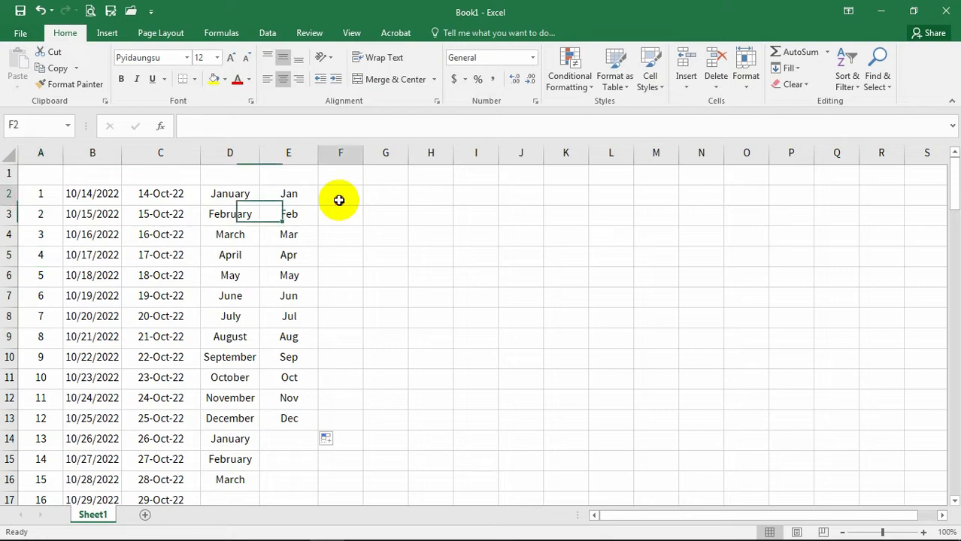
left_click(38, 195)
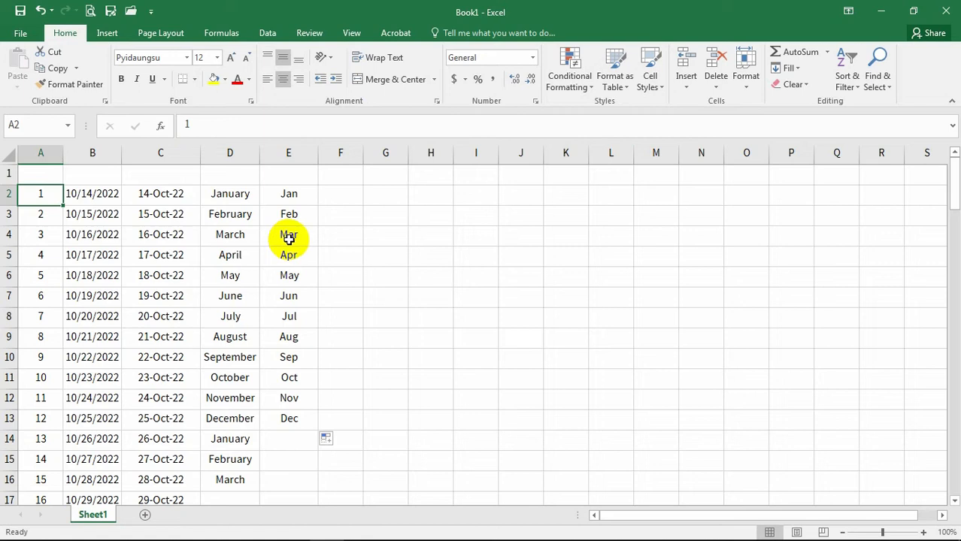
left_click(344, 197)
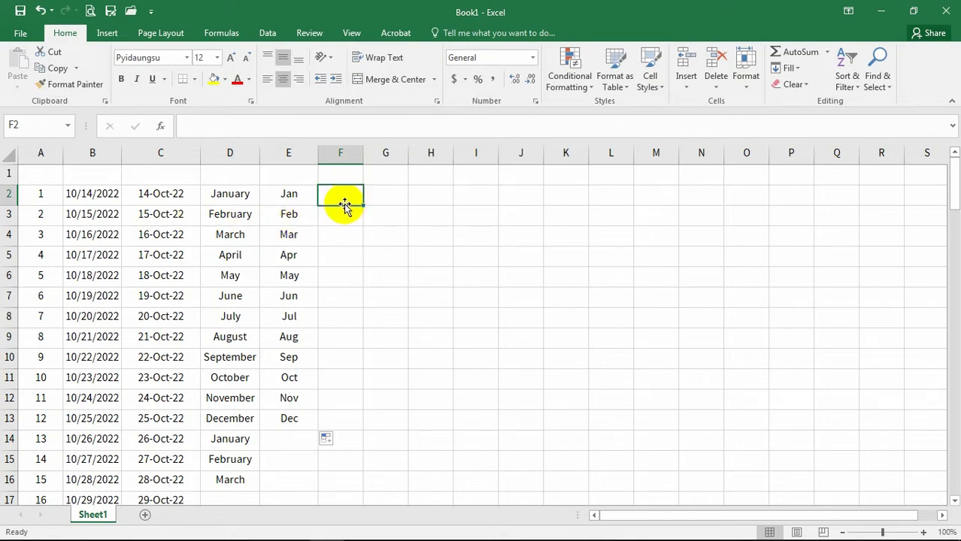
left_click(372, 234)
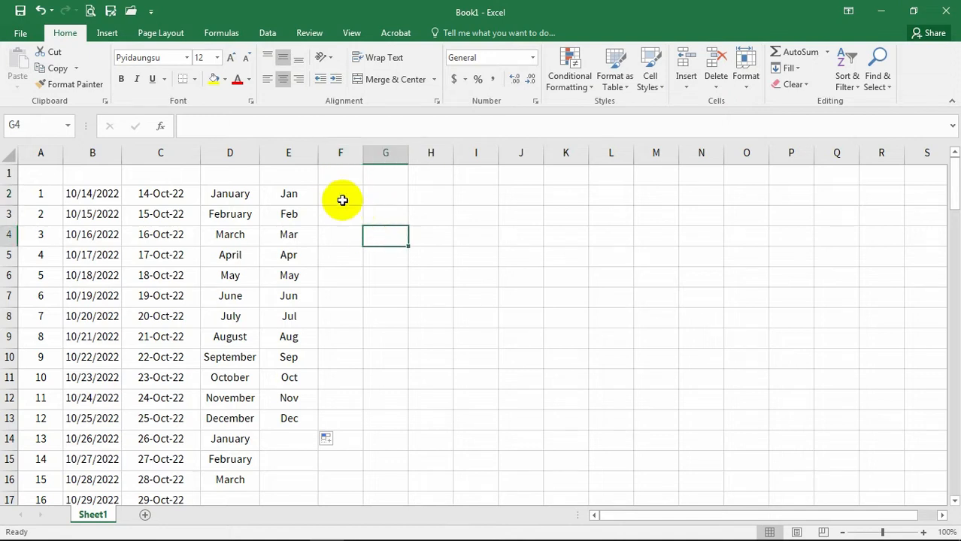
- Enter the number 01 in cell F2
left_click(341, 199)
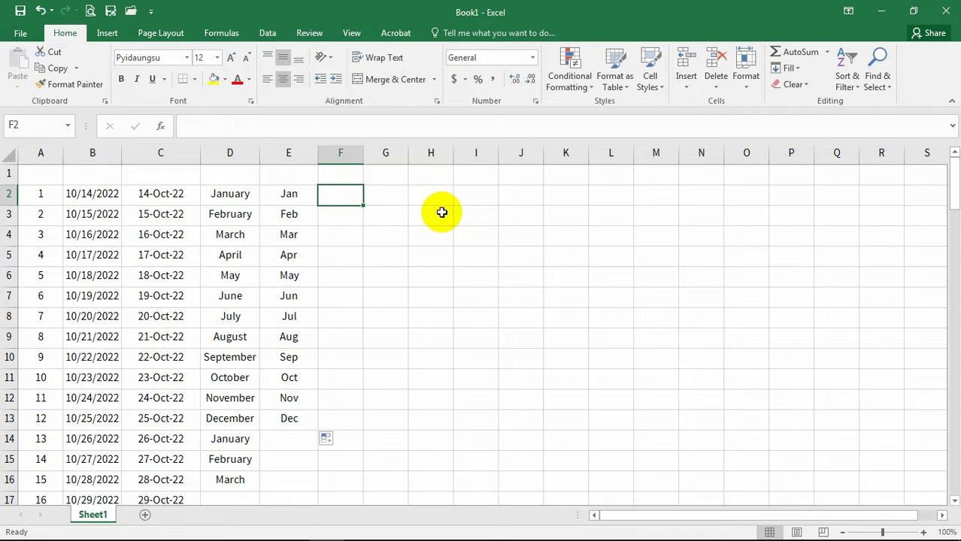
type("01")
key("Return")
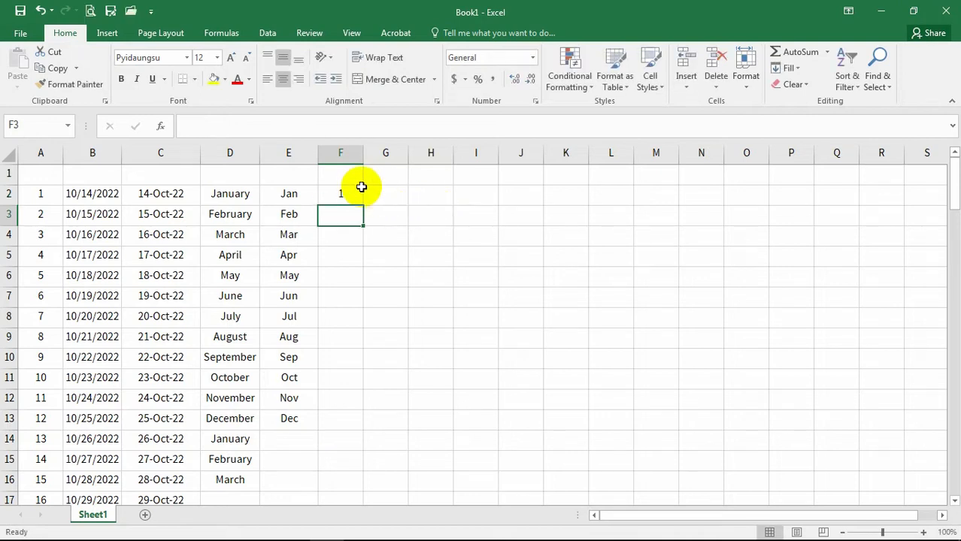
- Apply the custom number format 00 to cell F2
left_click(346, 193)
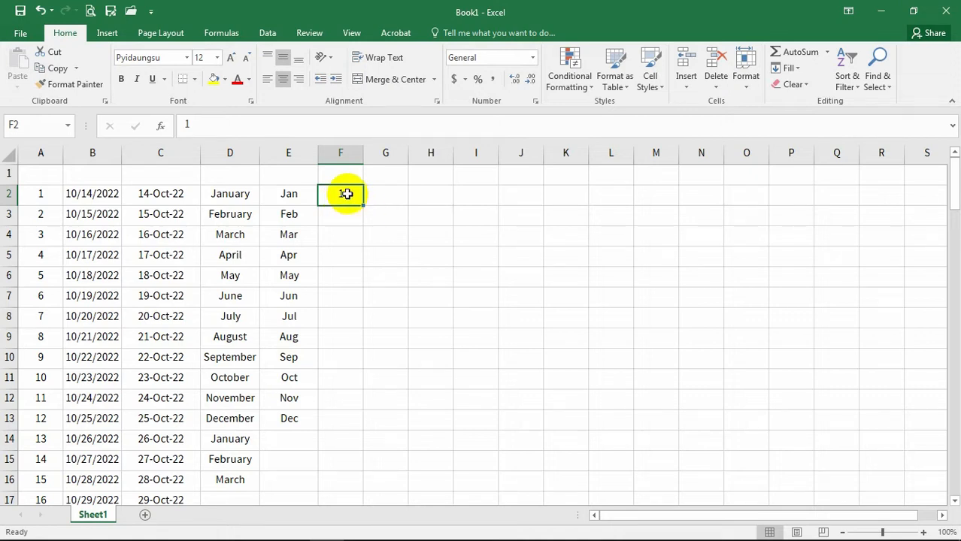
right_click(342, 192)
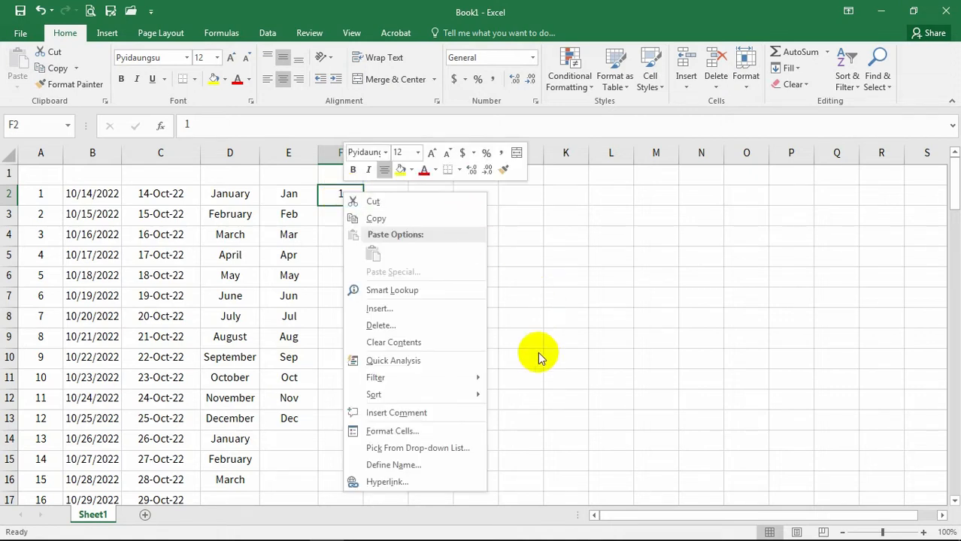
left_click(393, 431)
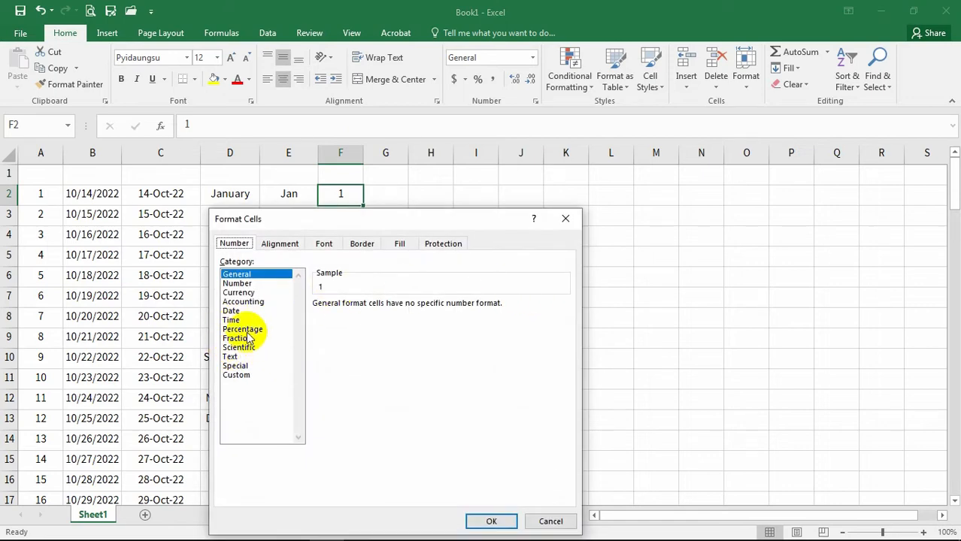
left_click(237, 376)
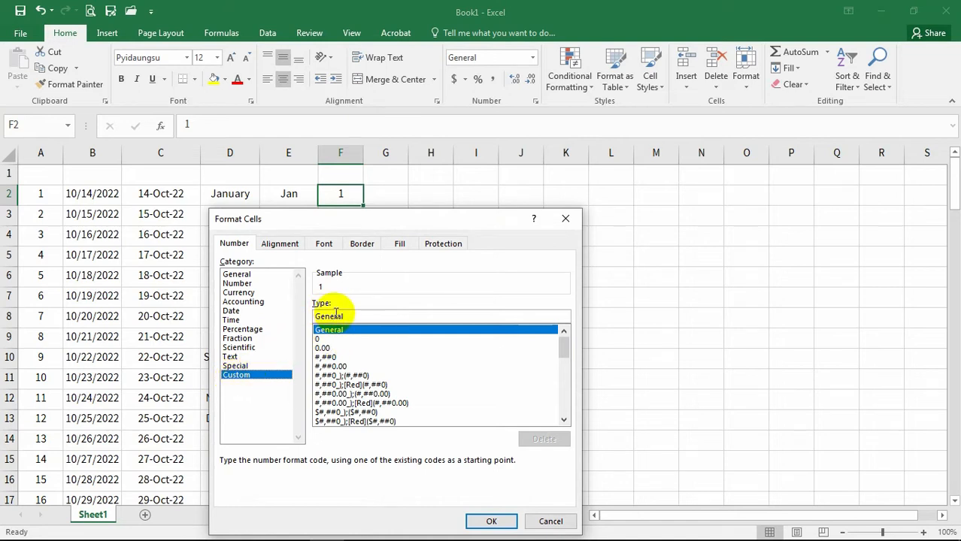
left_click(320, 339)
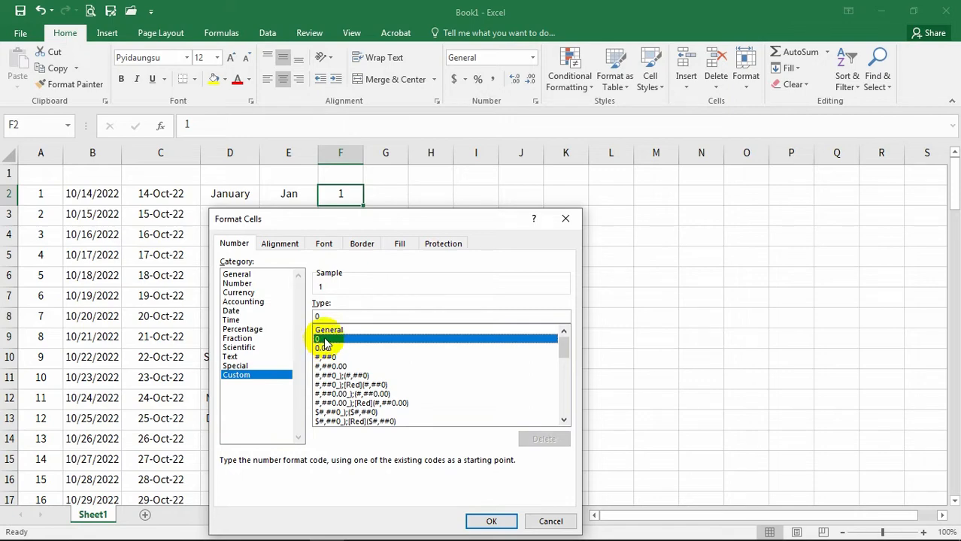
left_click(325, 316)
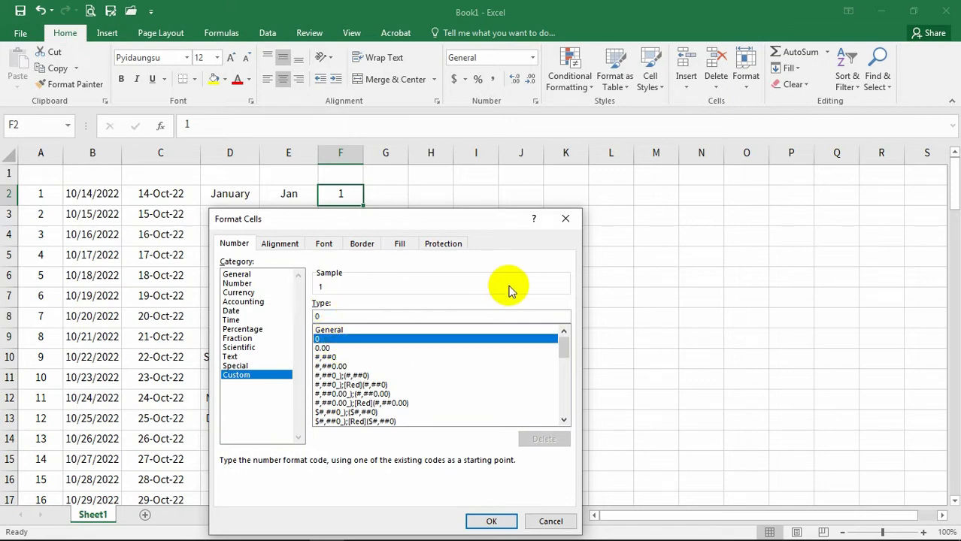
type("0")
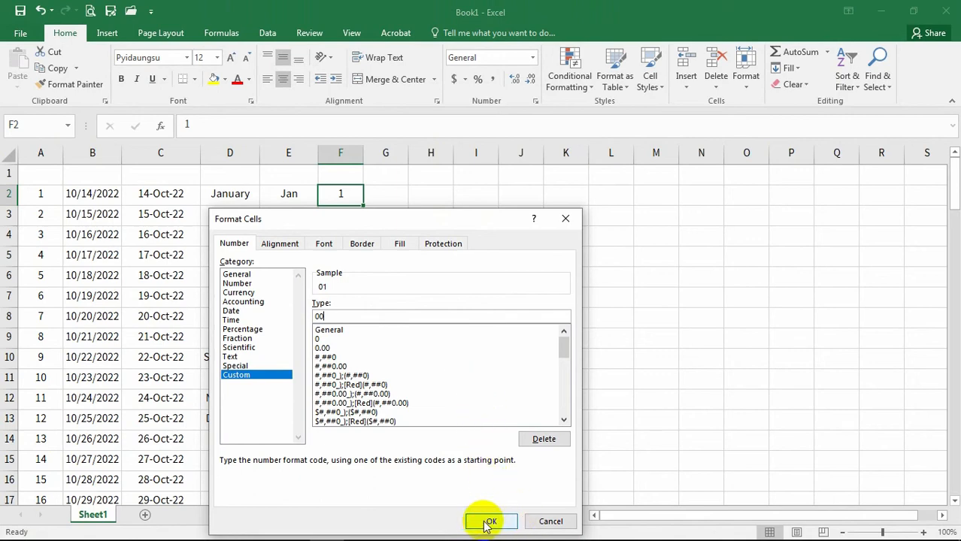
left_click(490, 521)
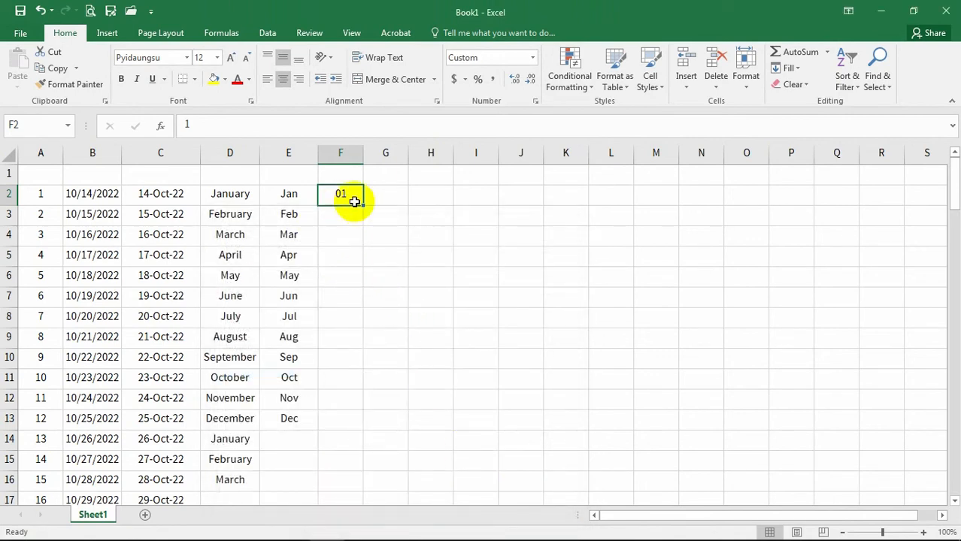
- Autofill cell F2 down to F13 and switch the fill option to Fill Series
left_click(352, 235)
left_click(344, 196)
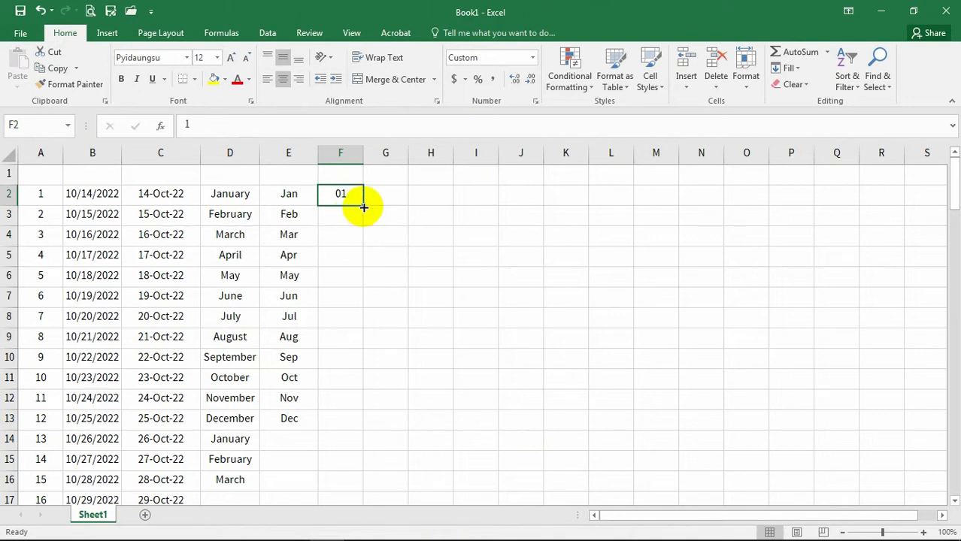
left_click_drag(362, 204, 362, 421)
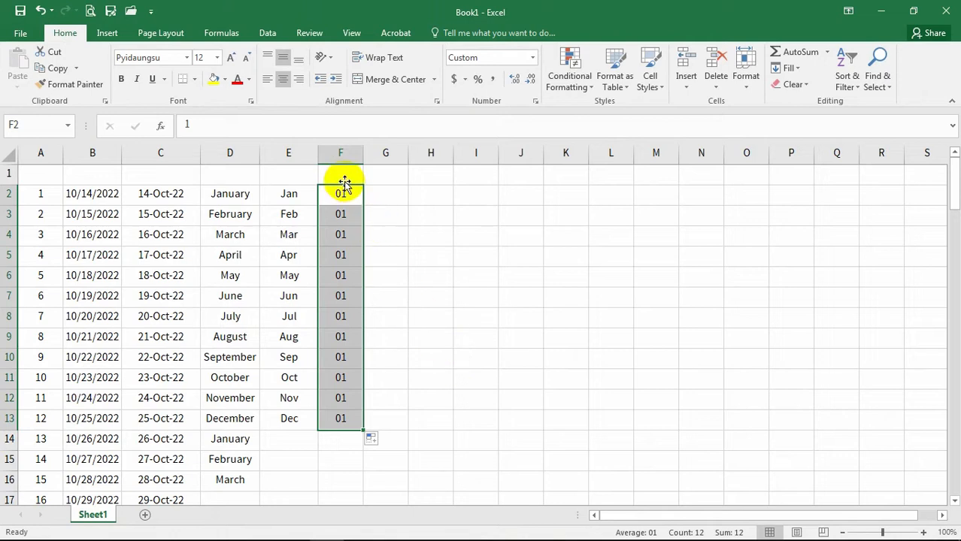
left_click(375, 442)
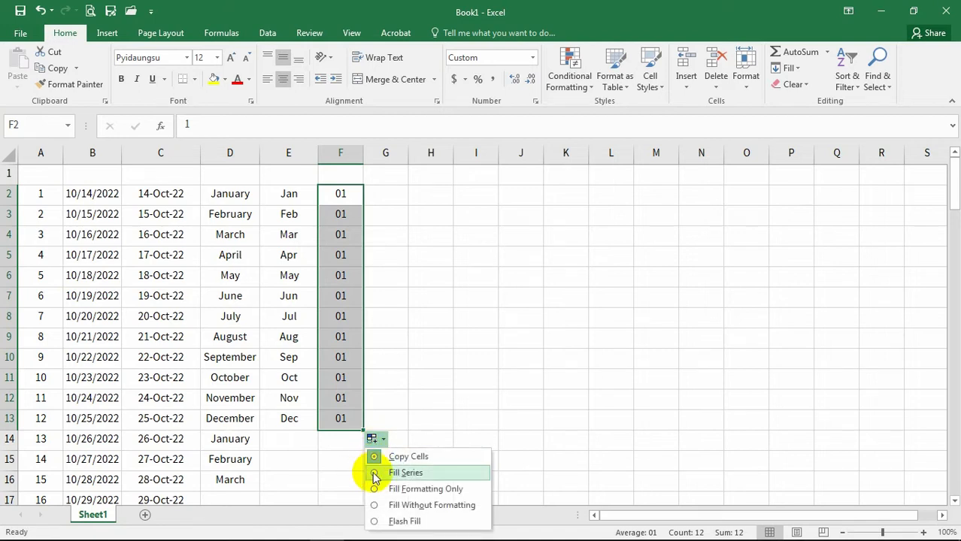
left_click(375, 474)
left_click(466, 309)
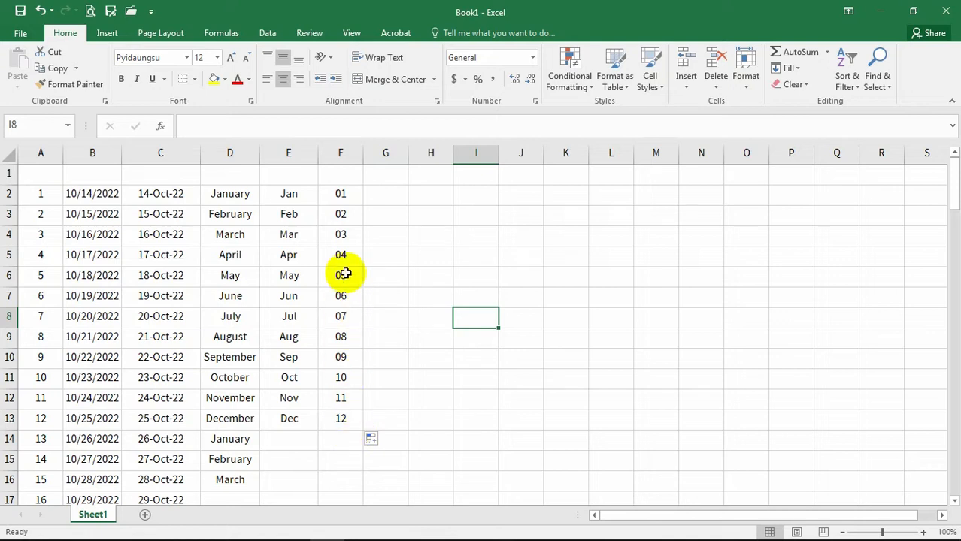
- Examine the zero-padded series in column F and its fill option, compared with the first entries of columns B to D
left_click(342, 215)
left_click(342, 234)
left_click(342, 255)
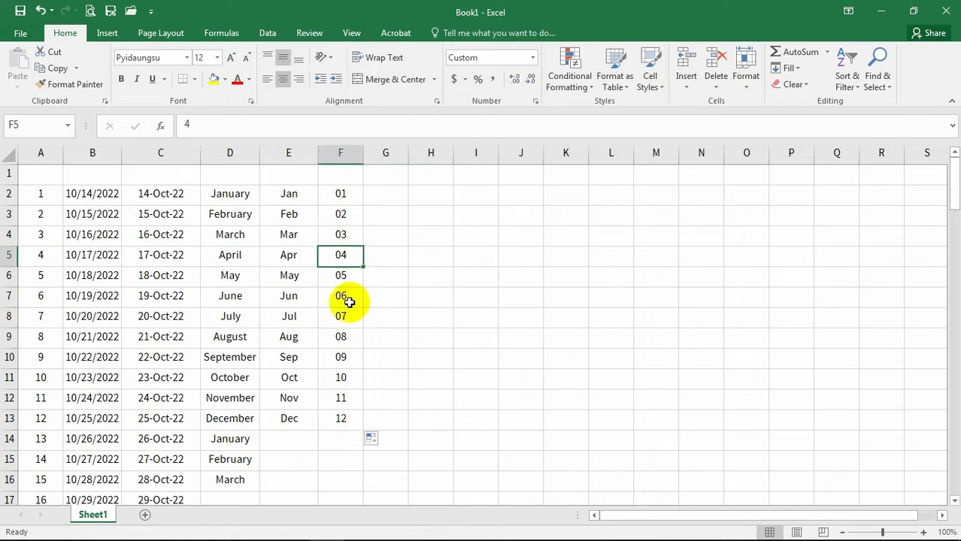
left_click(342, 275)
left_click(342, 296)
left_click(343, 318)
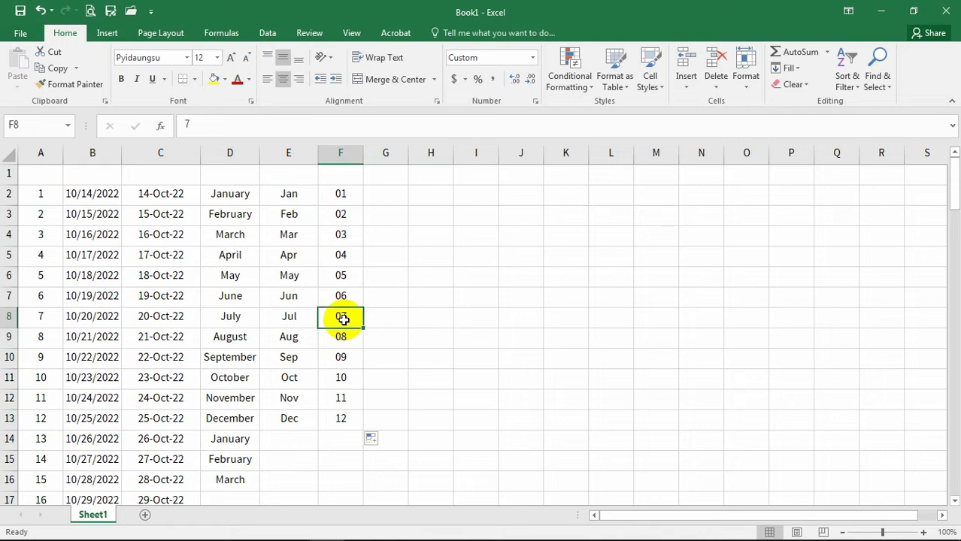
left_click(342, 195)
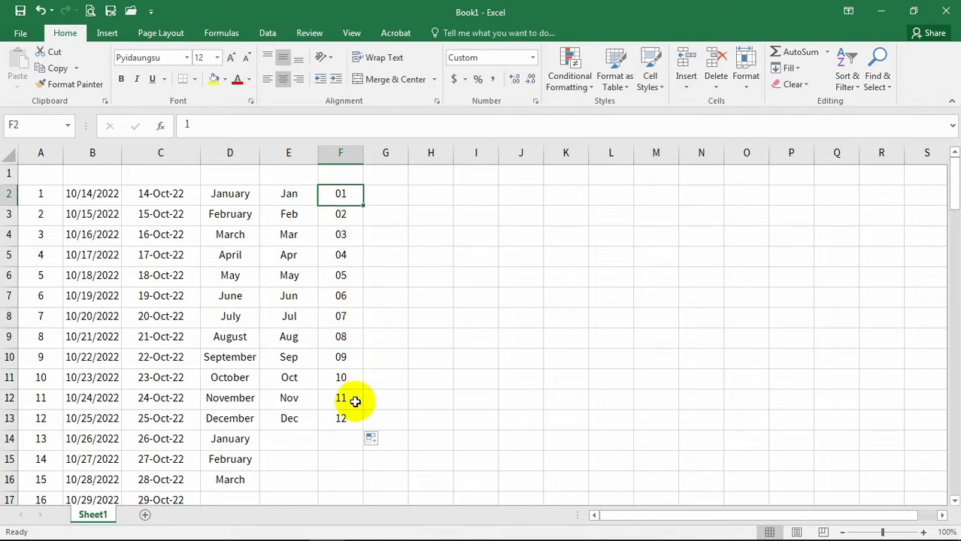
left_click(372, 439)
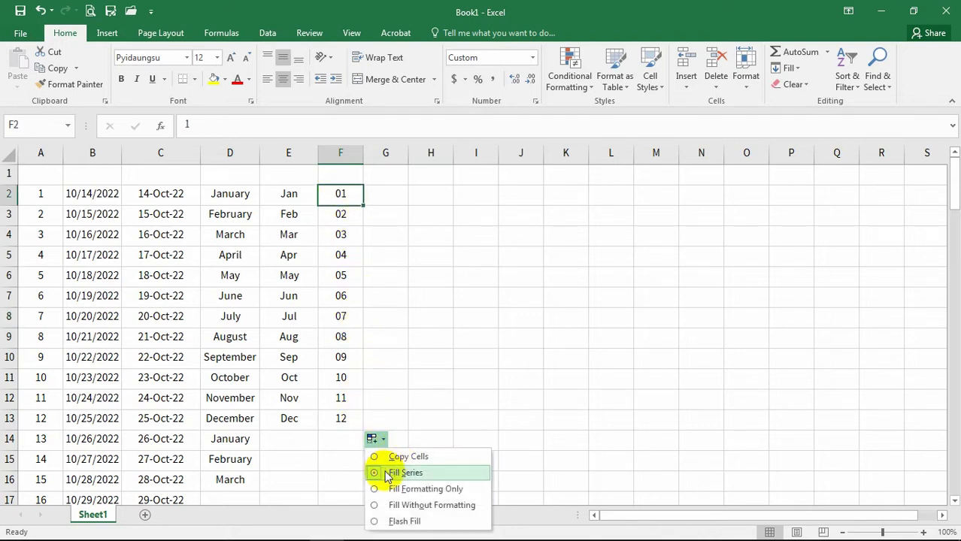
left_click(430, 275)
left_click(113, 195)
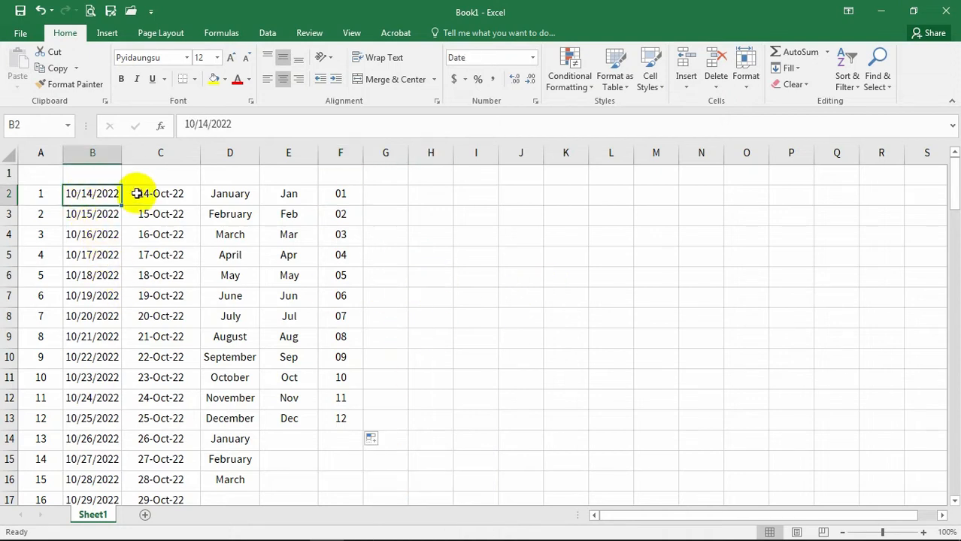
left_click(139, 194)
left_click(223, 194)
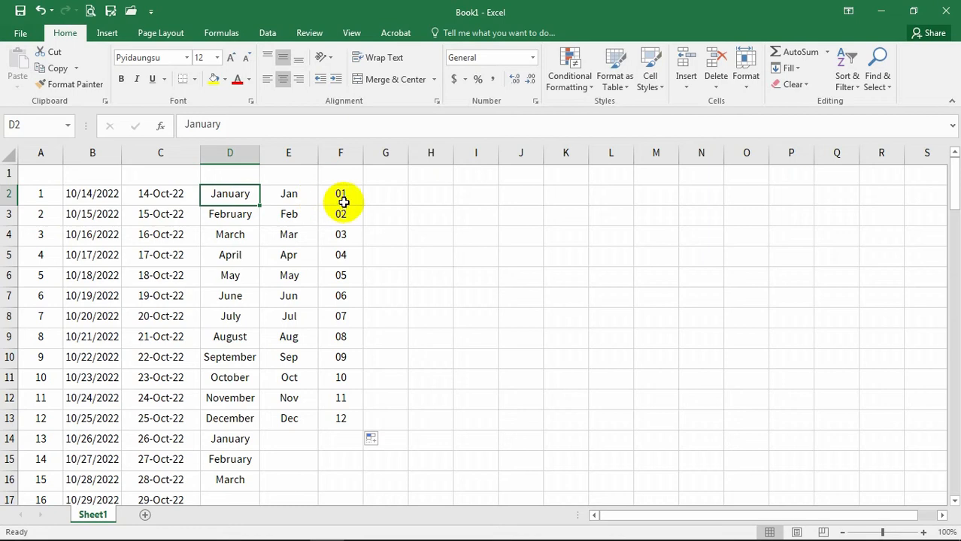
- Widen the empty column G
left_click(380, 197)
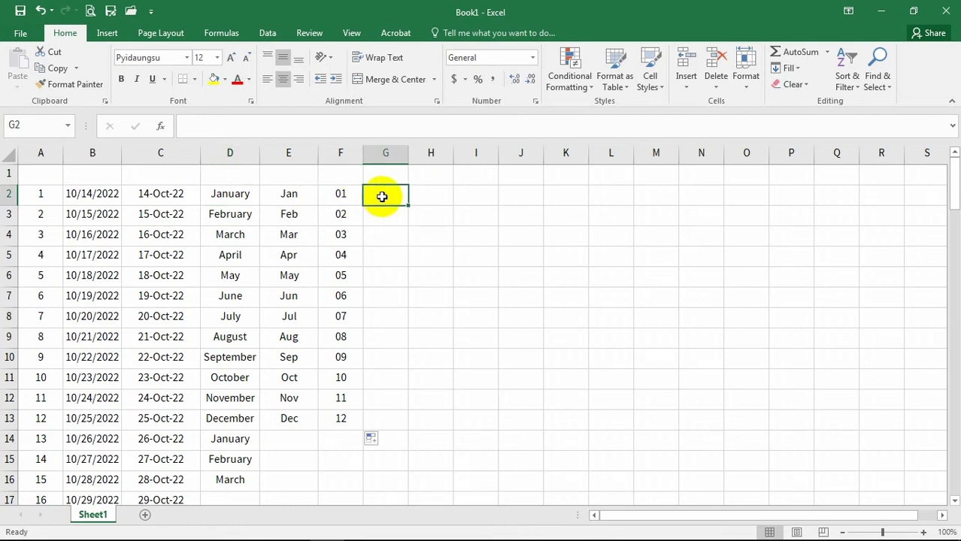
left_click(419, 283)
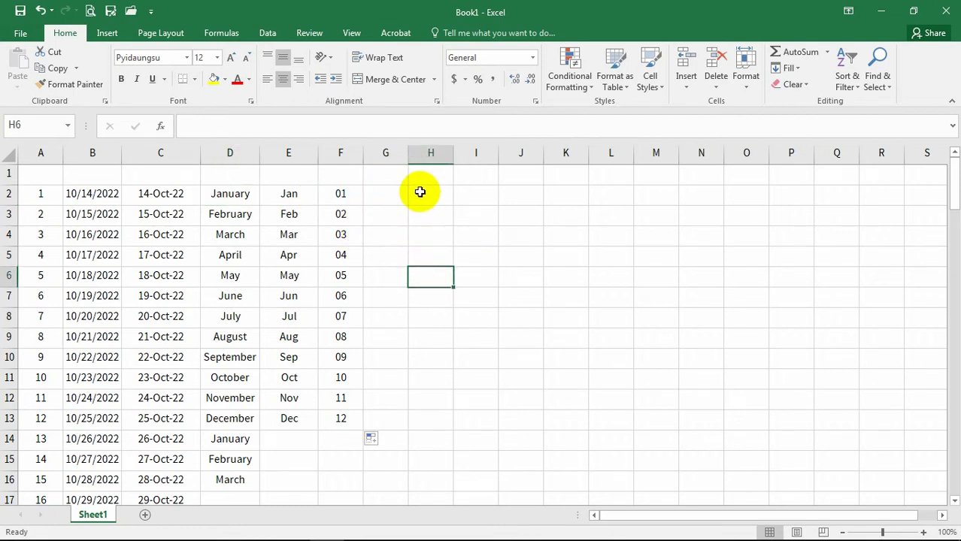
left_click_drag(407, 153, 429, 153)
- Enter ID 001 in cell G2 and autofill the ID series down to ID 012 in G13
left_click(380, 316)
left_click(376, 195)
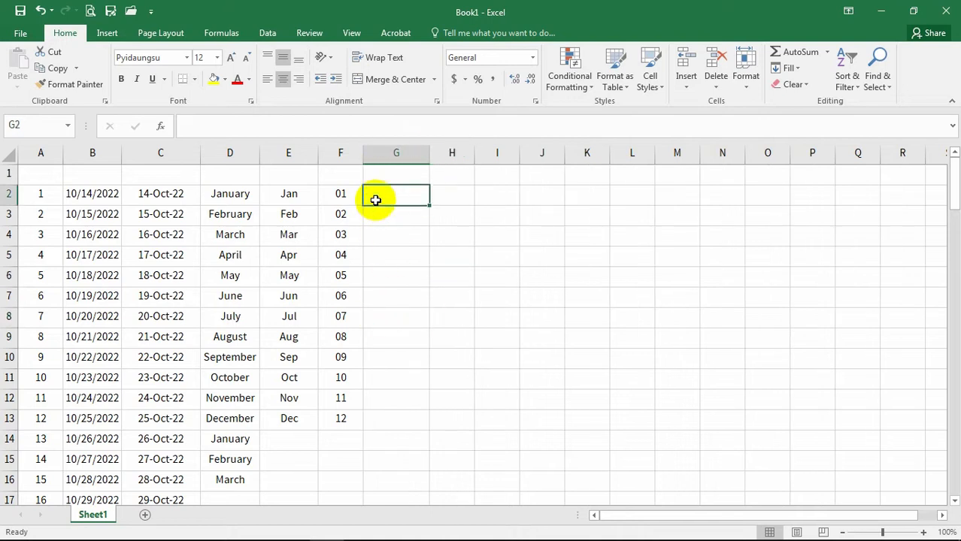
type("ID 001")
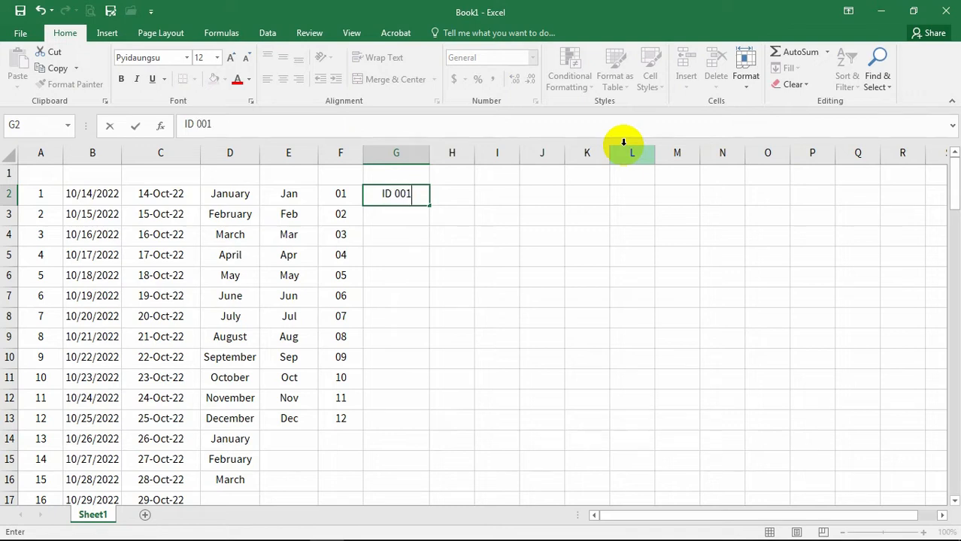
key("Return")
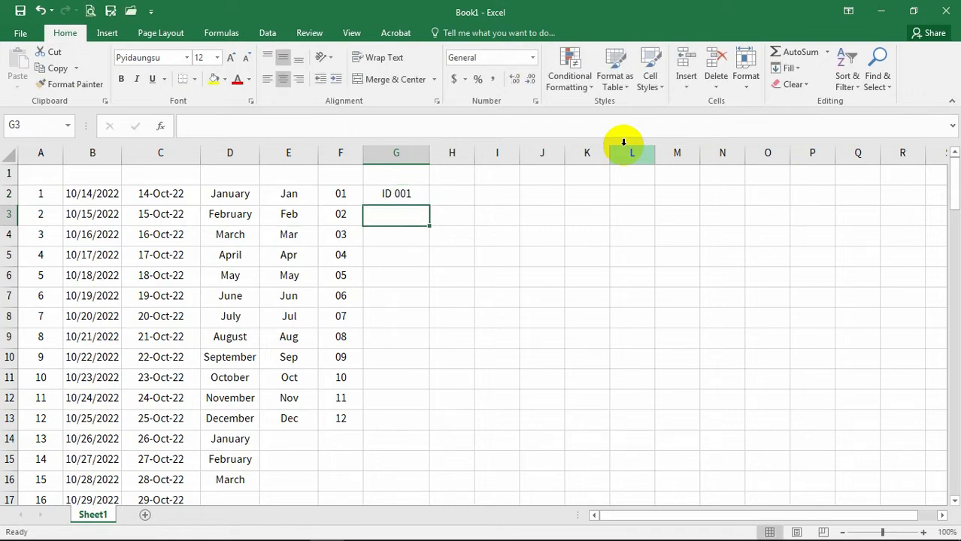
left_click(386, 194)
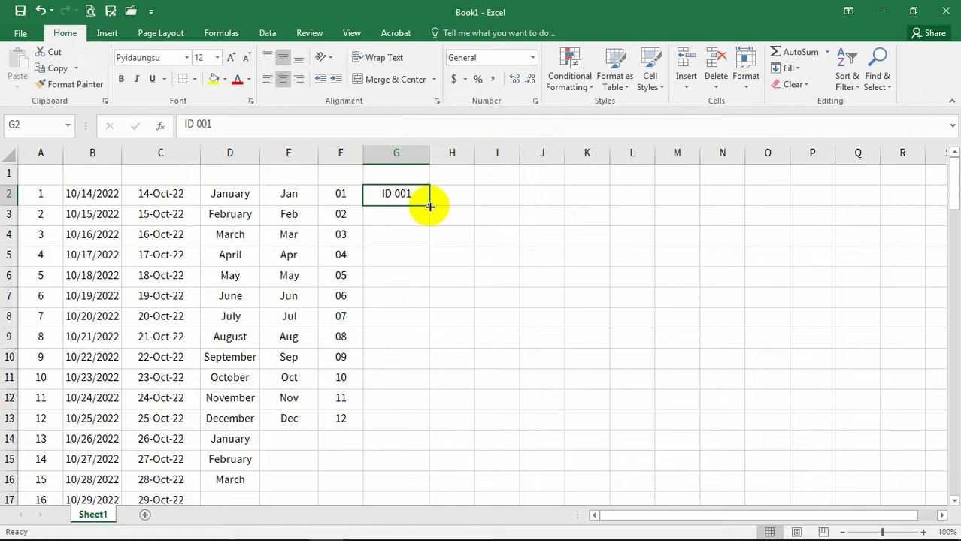
left_click_drag(430, 200, 431, 422)
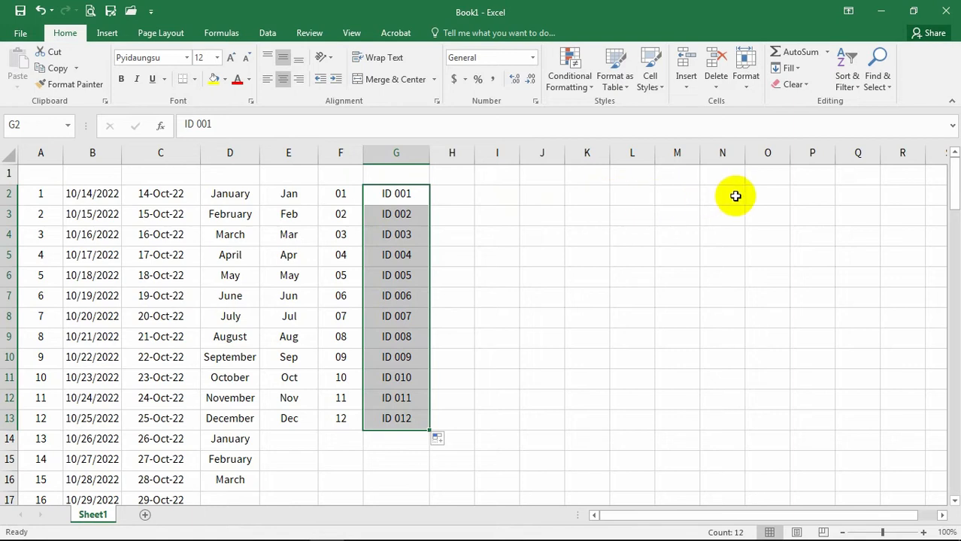
- Copy the date from cell B2 into L2 and widen column L to fit the full date
left_click(83, 193)
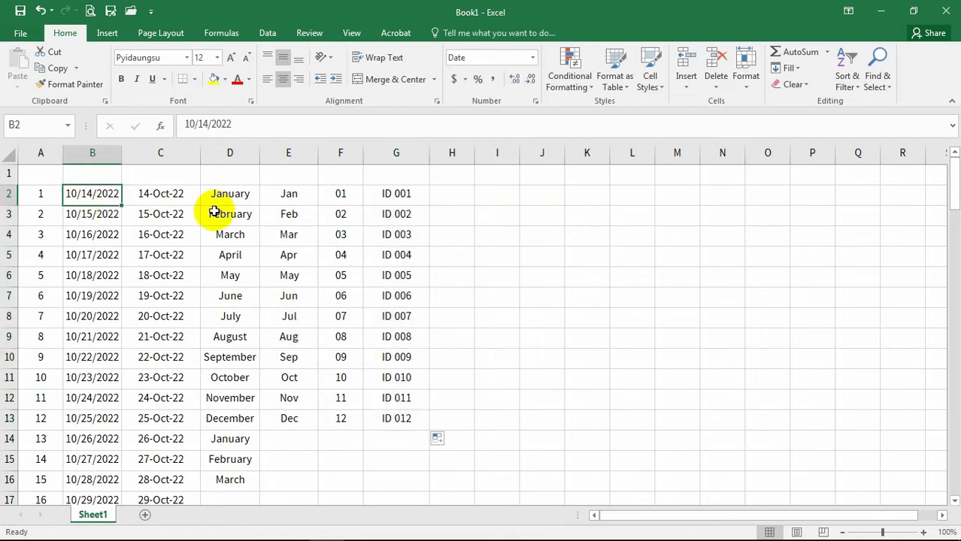
key("ctrl+c")
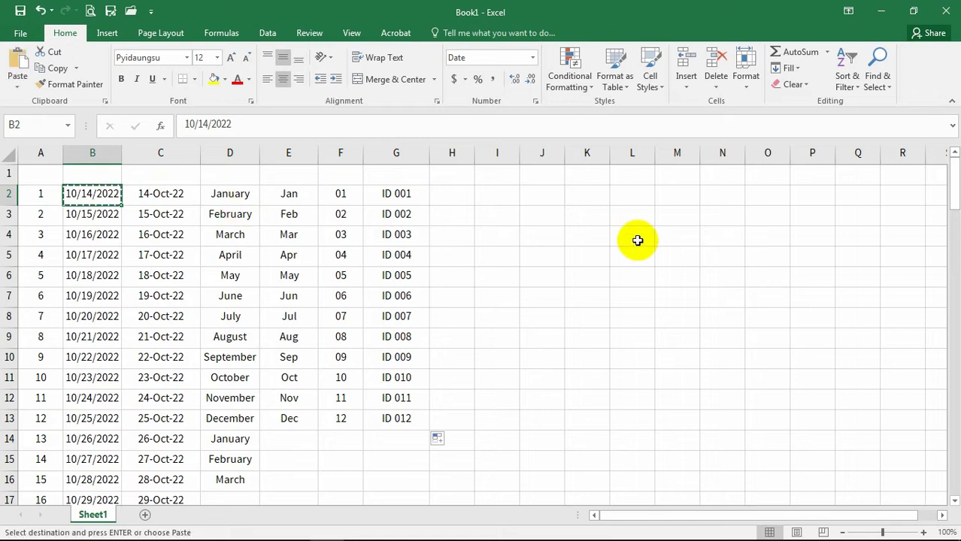
left_click(654, 205)
key("ctrl+v")
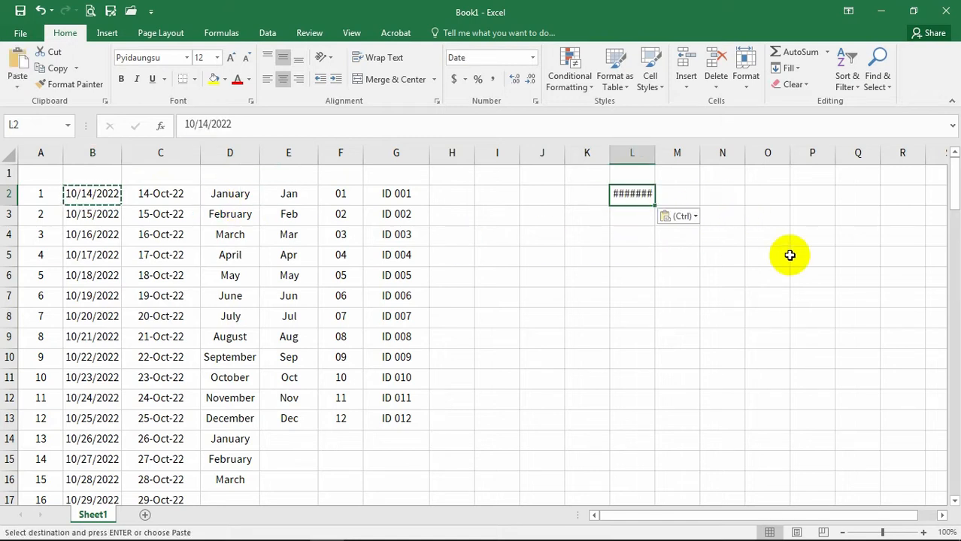
left_click(676, 296)
left_click_drag(654, 152, 681, 155)
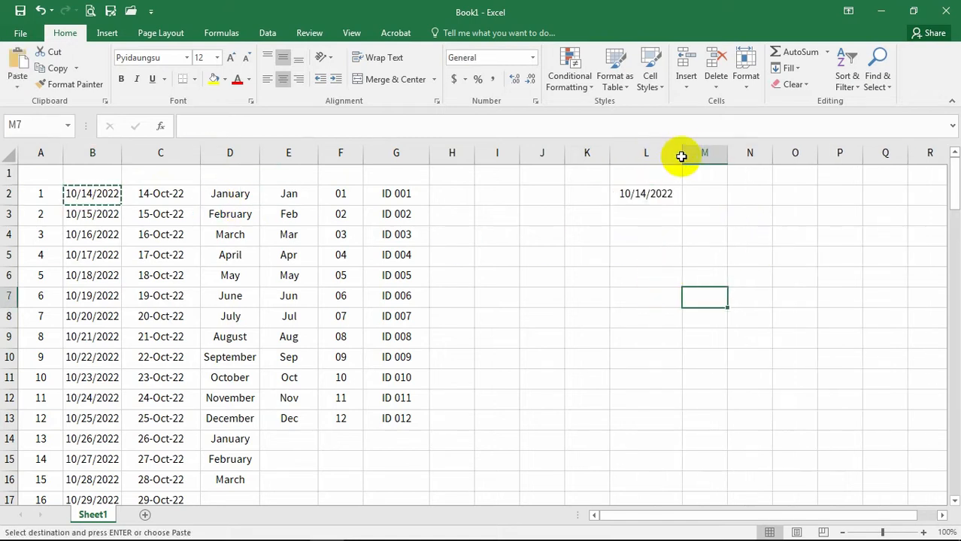
- Autofill the date in L2 across row 2 to column S
left_click_drag(634, 517, 673, 514)
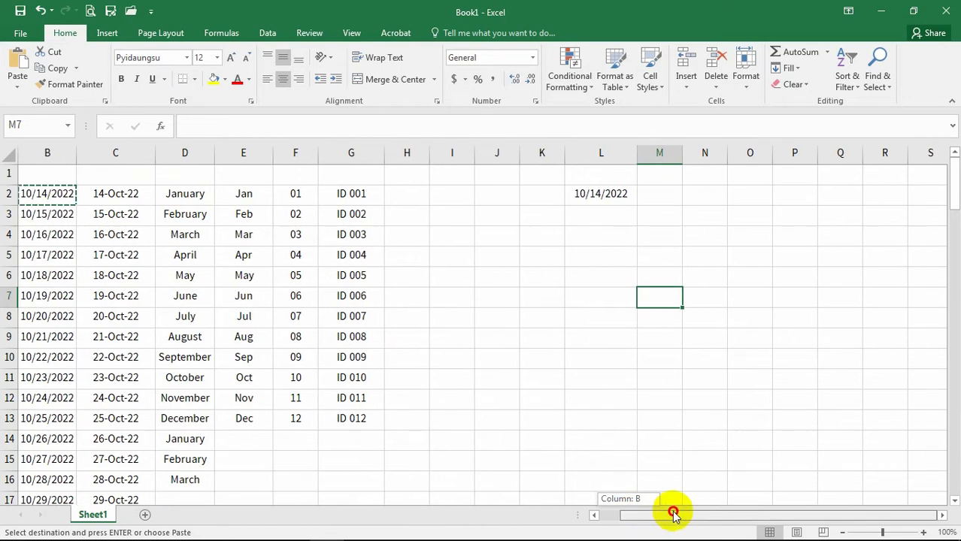
left_click(603, 204)
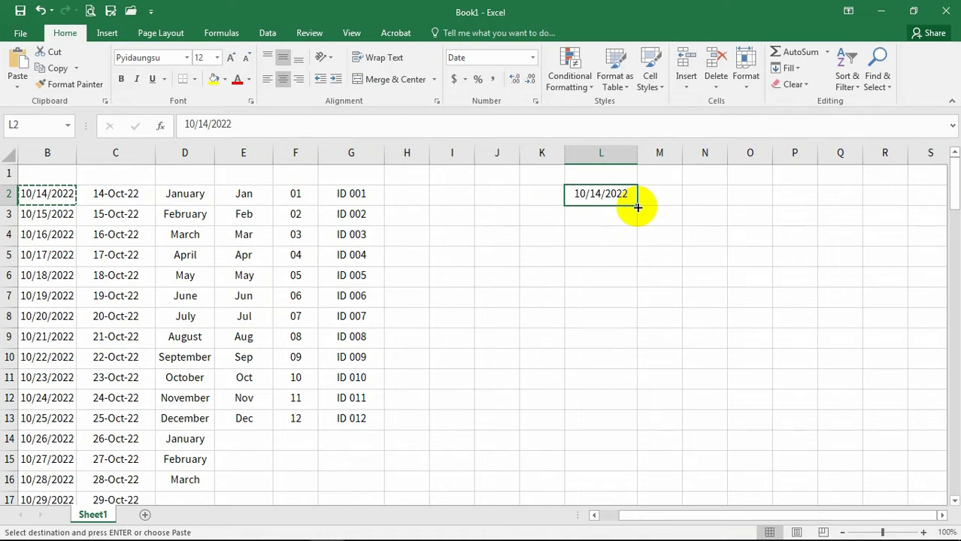
left_click_drag(637, 206, 943, 205)
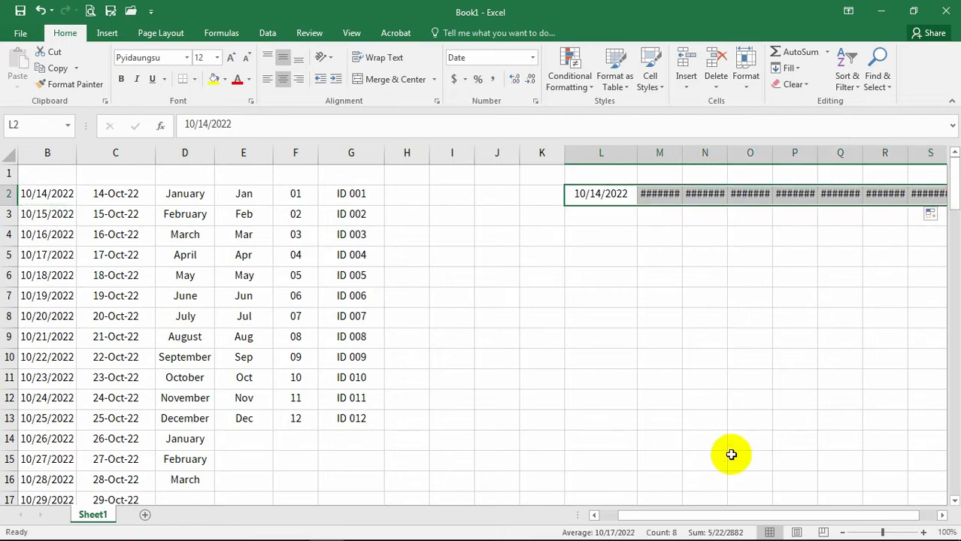
- Widen columns M to S together so their dates fit
left_click_drag(666, 524, 756, 518)
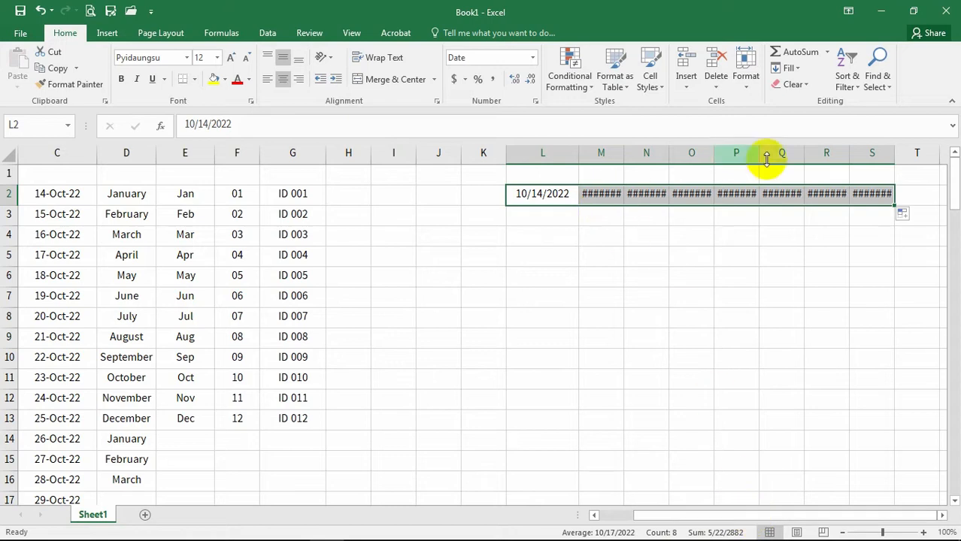
left_click(600, 152)
left_click(868, 152, "shift")
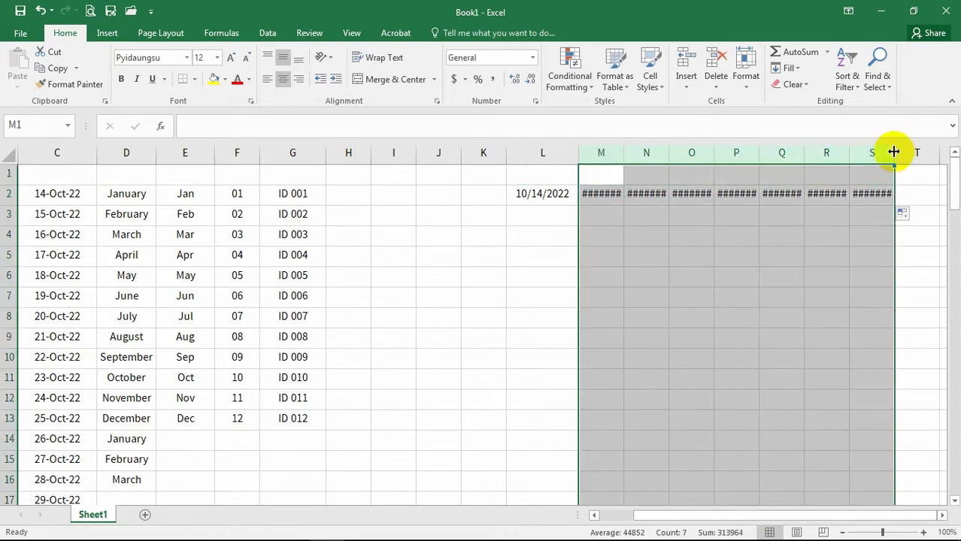
left_click_drag(894, 152, 911, 148)
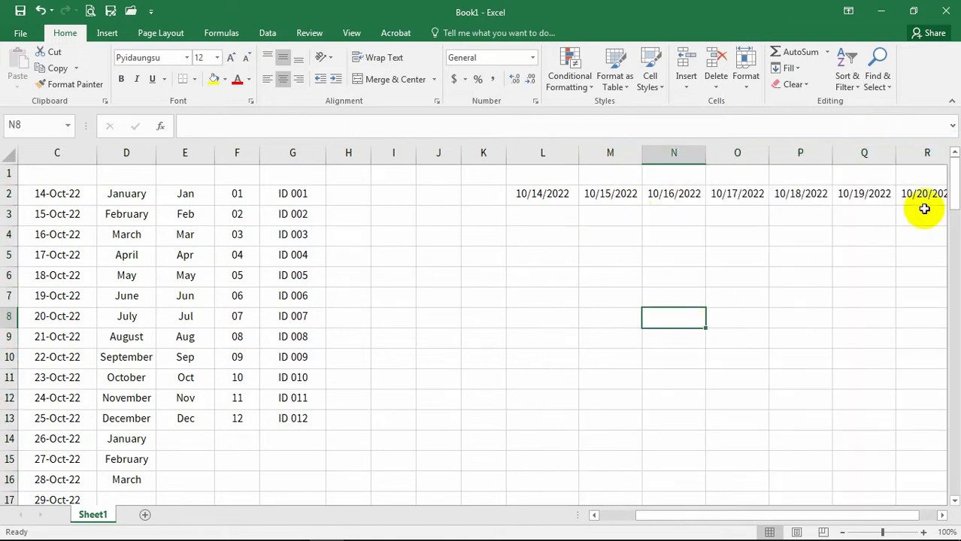
left_click(530, 200)
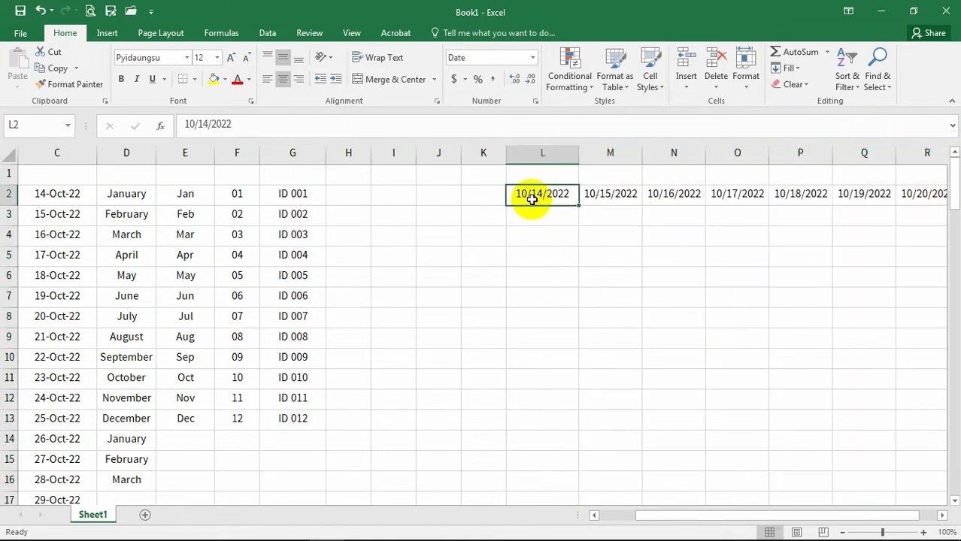
left_click(613, 199)
left_click(675, 197)
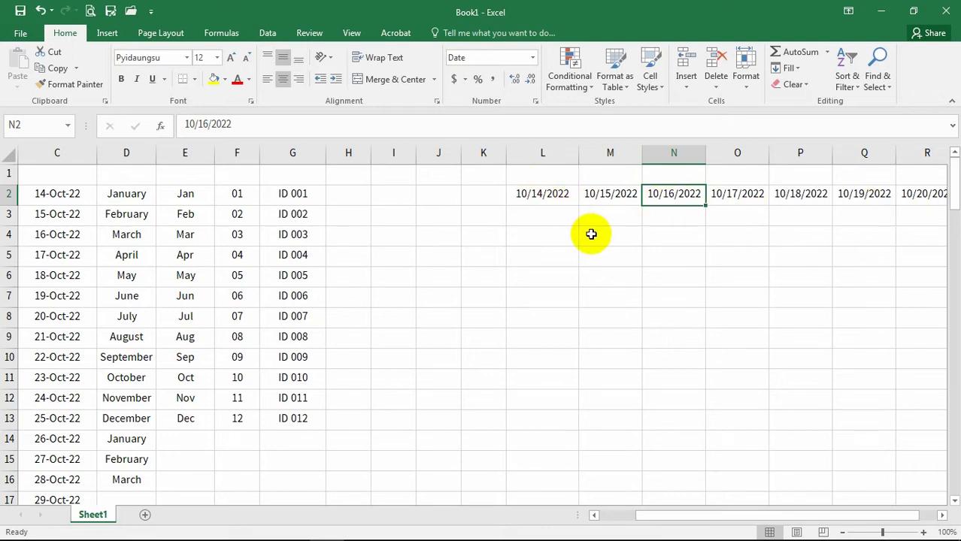
left_click(526, 260)
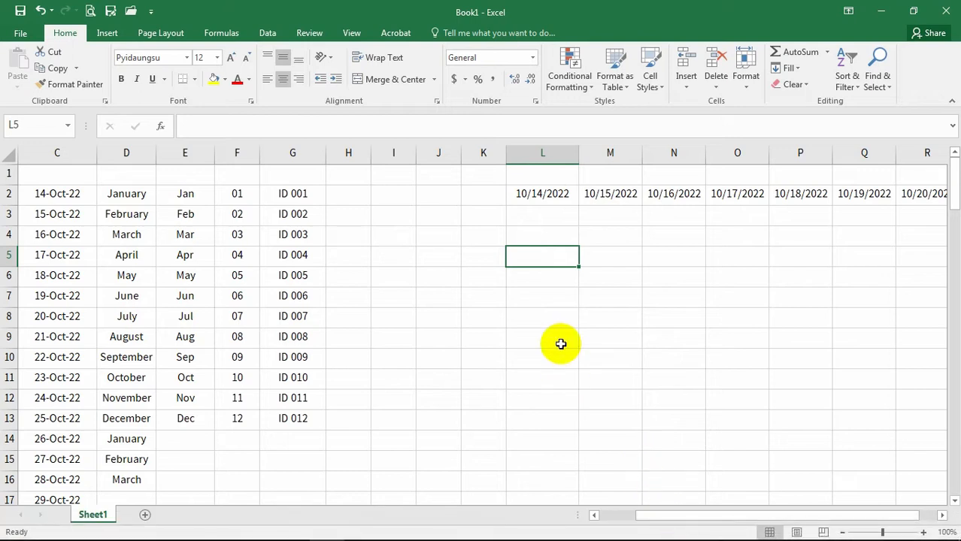
- Enter 1 in cell L4 and autofill it across row 4 to column S as a number series
left_click(527, 236)
type("1")
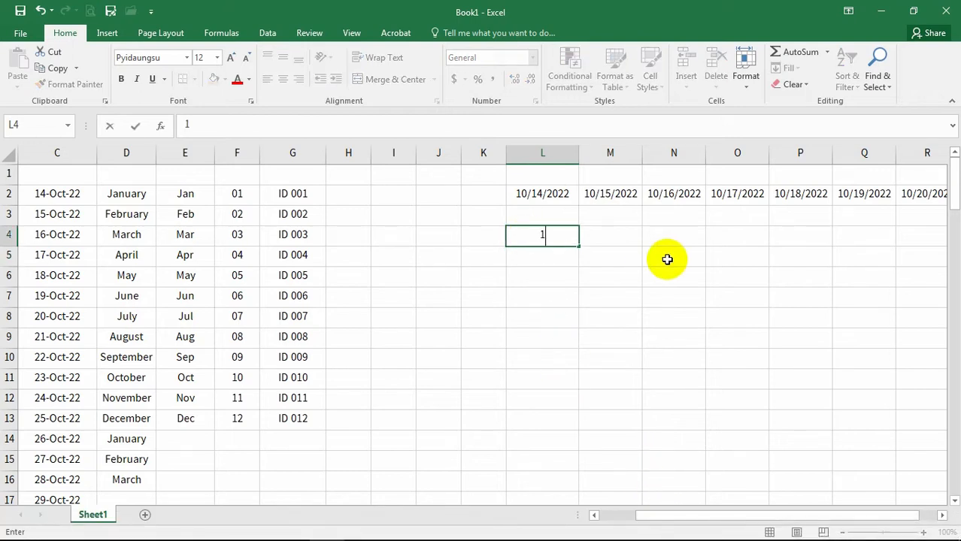
key("Return")
left_click(530, 236)
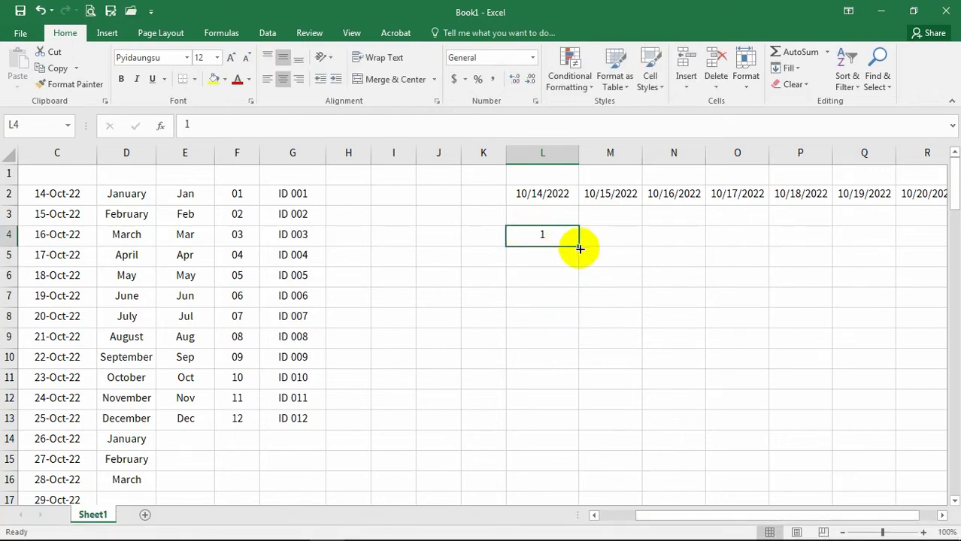
left_click_drag(580, 249, 880, 269)
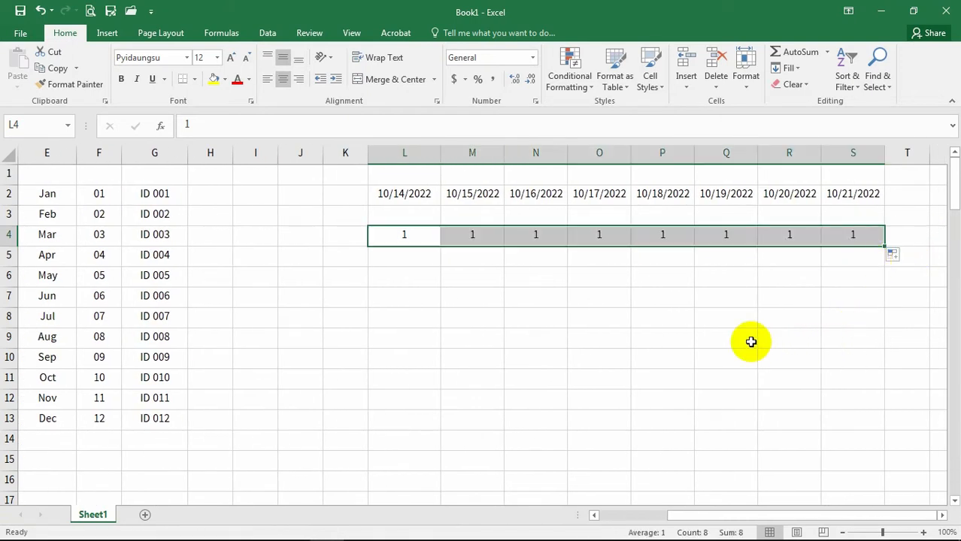
left_click(893, 257)
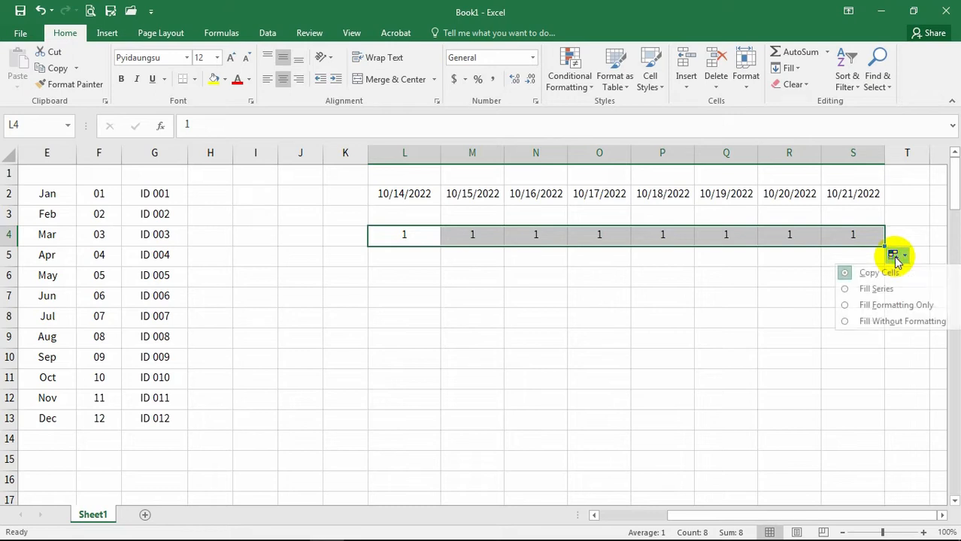
left_click(863, 287)
left_click(785, 336)
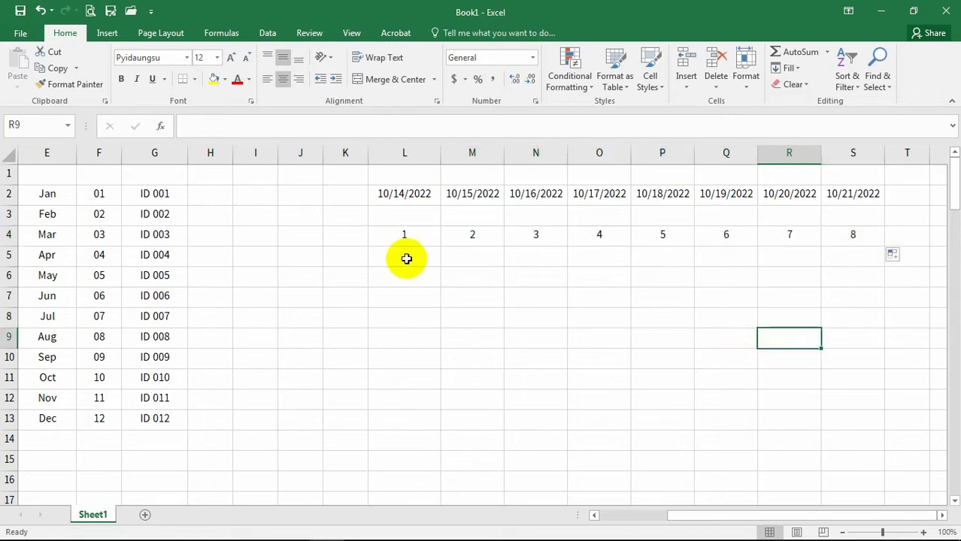
left_click(406, 236)
left_click(481, 235)
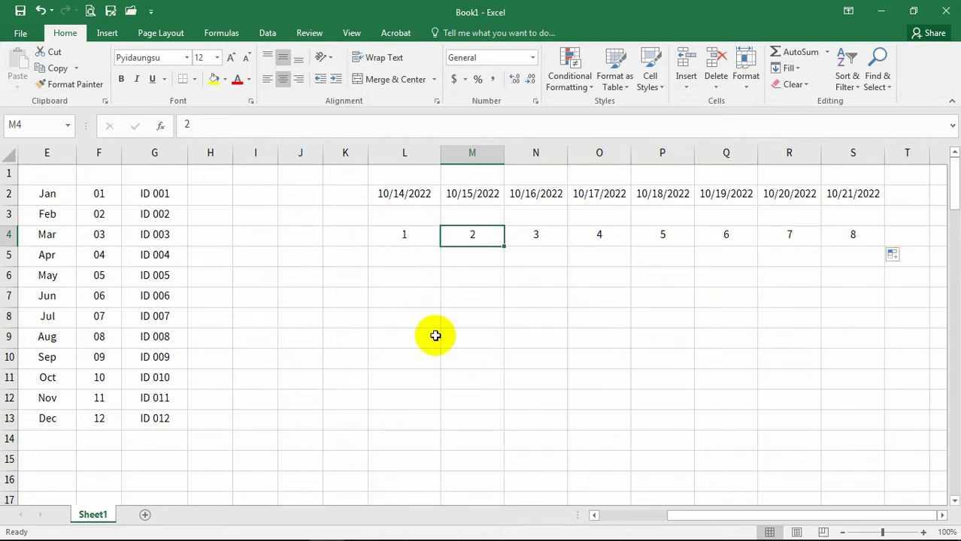
scroll(439, 336, "down", 3)
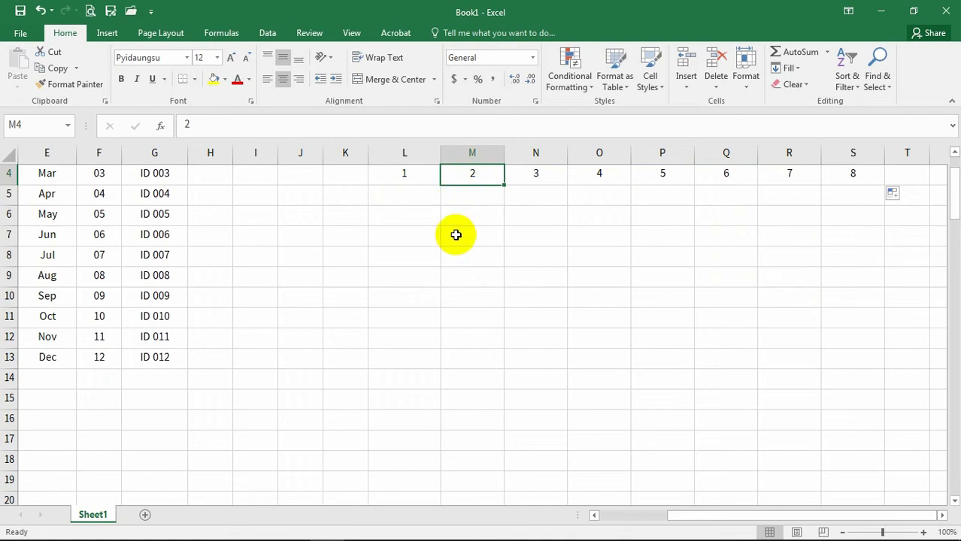
left_click(406, 255)
left_click(789, 68)
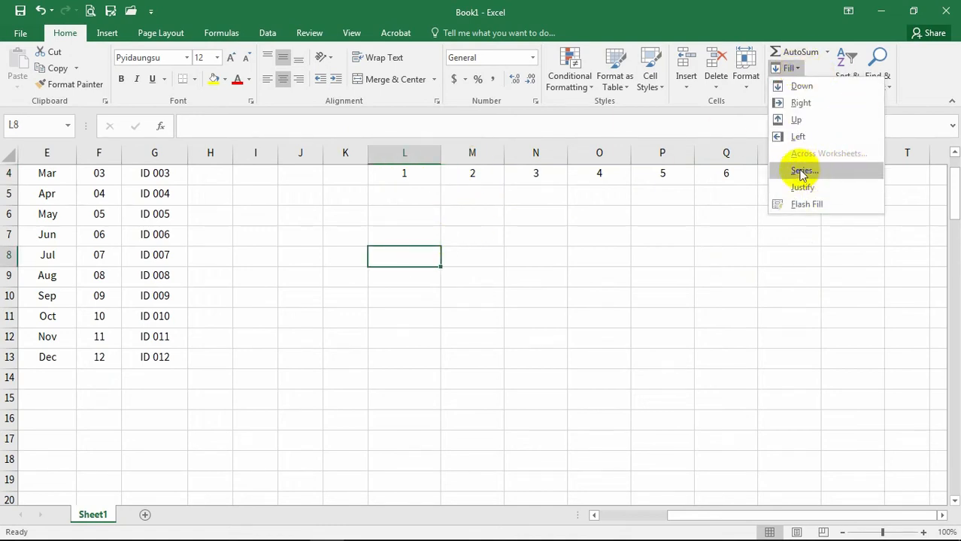
key("Escape")
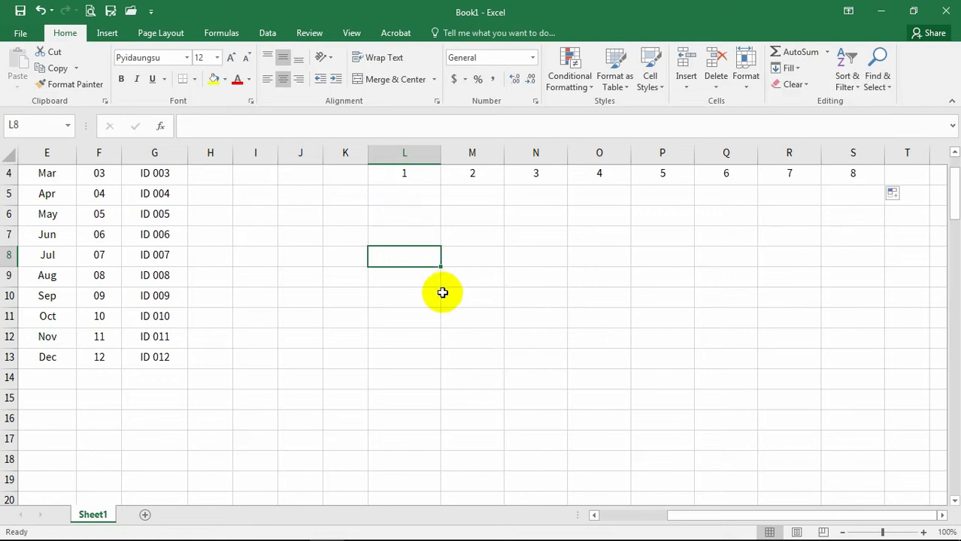
- Enter 1 in cell L17 as the starting value and keep that cell selected
scroll(441, 289, "down", 5)
scroll(405, 285, "up", 1)
left_click(400, 196)
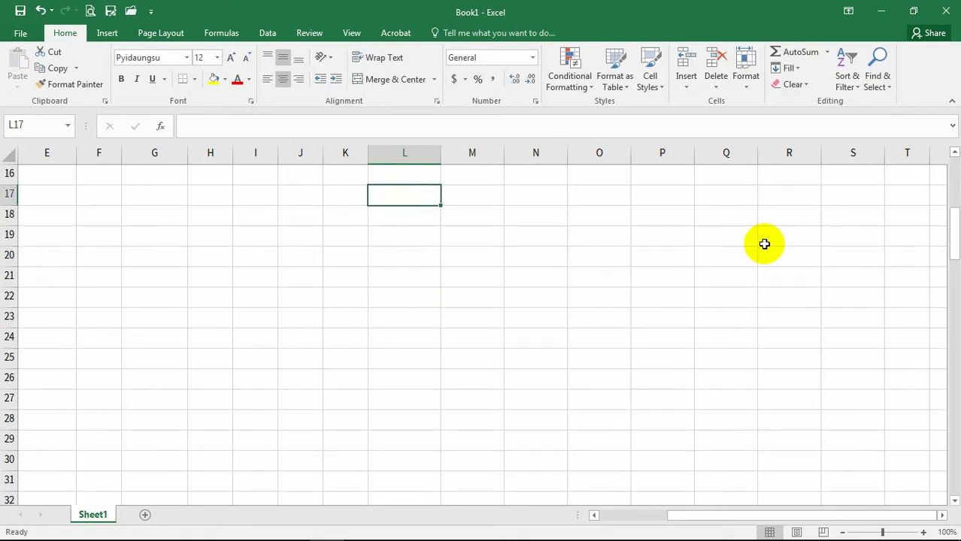
type("1")
key("Return")
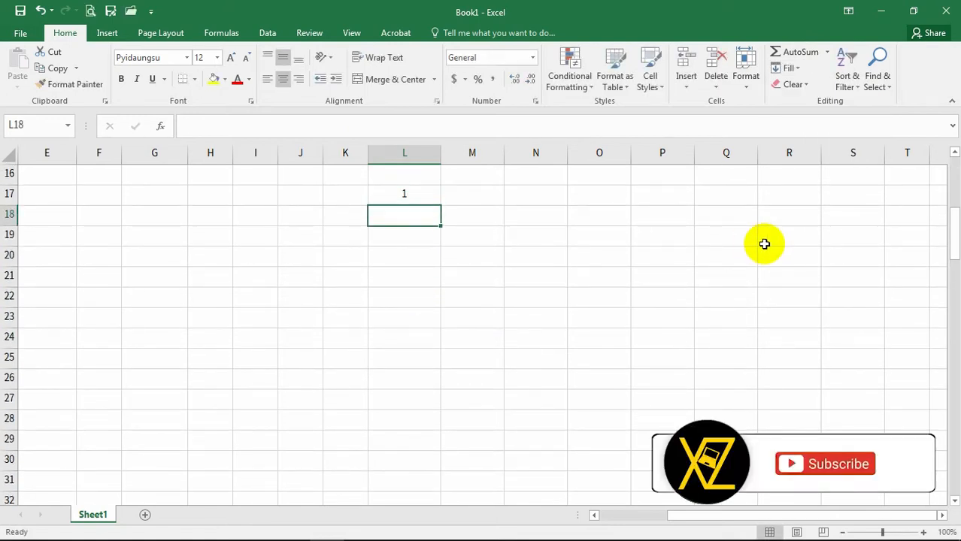
left_click(420, 192)
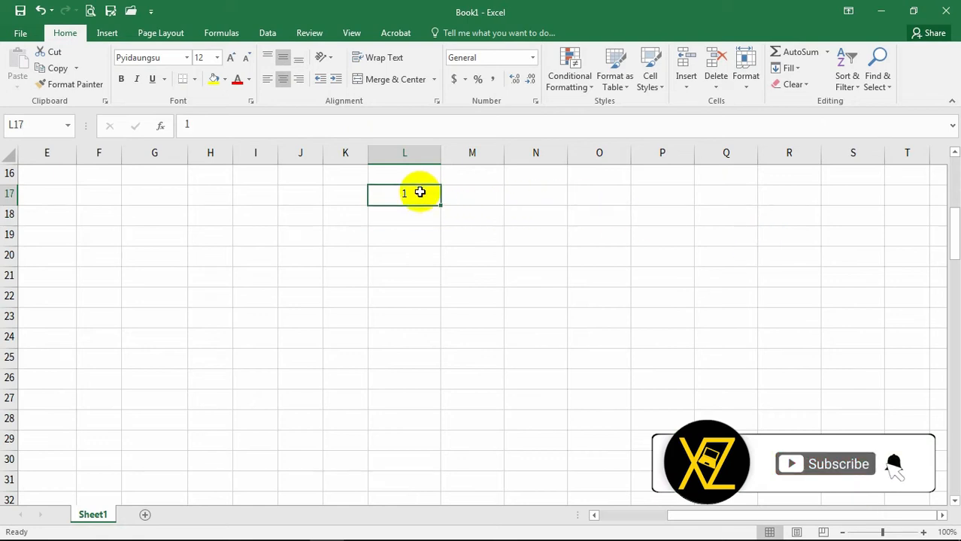
- Fill a linear series down the column from L17 with step value 1 and stop value 50
left_click(789, 68)
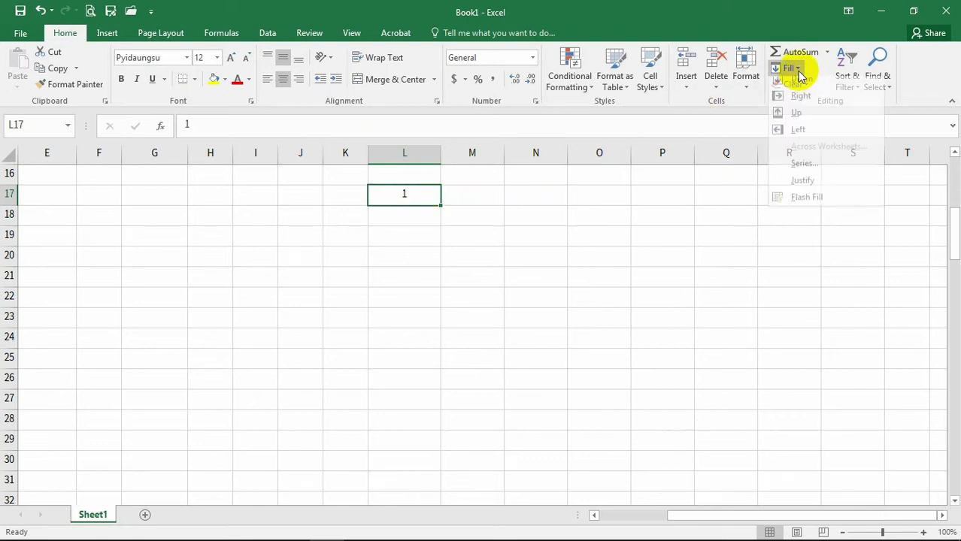
left_click(829, 174)
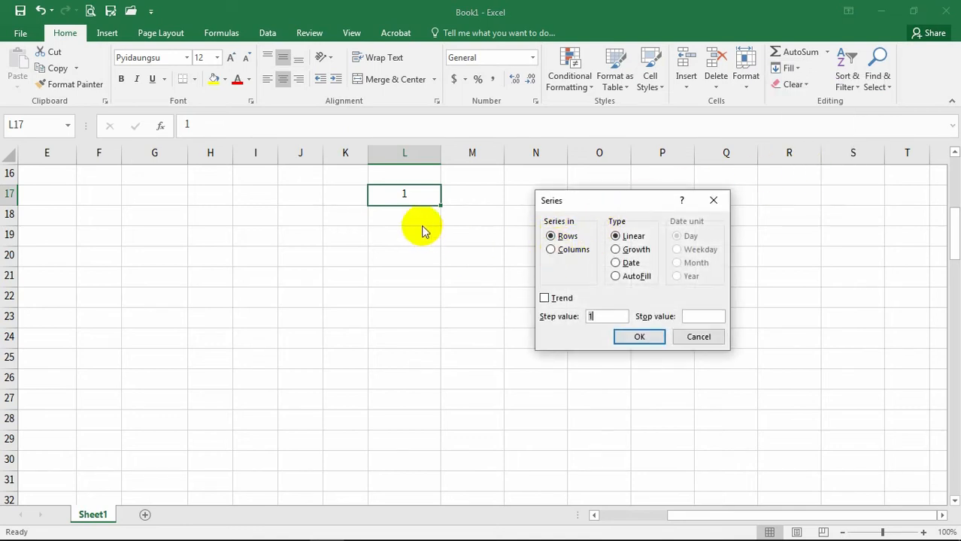
left_click(551, 252)
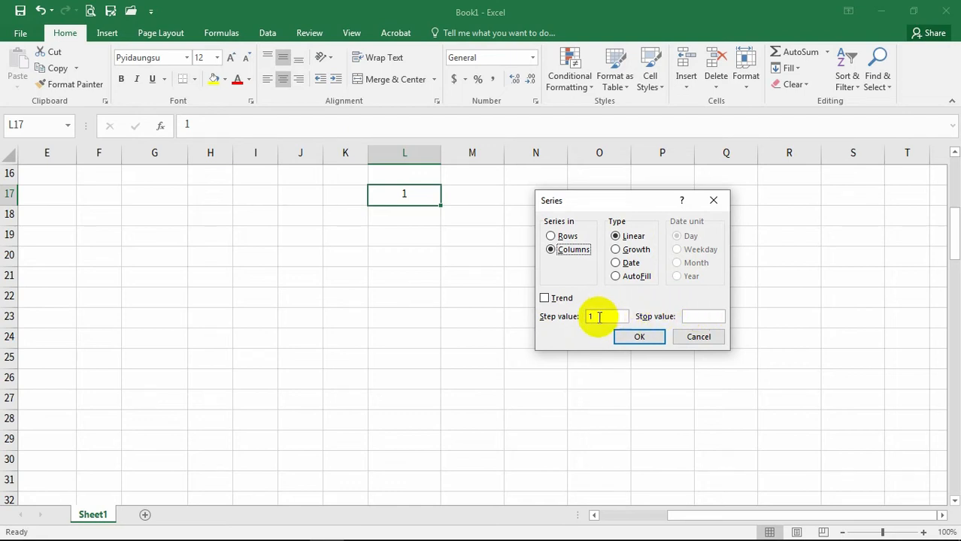
left_click(697, 317)
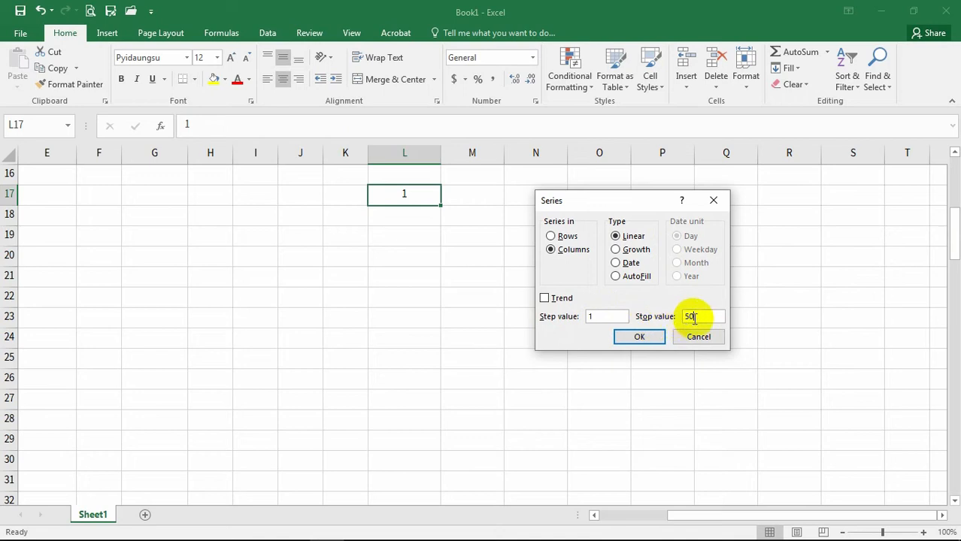
left_click(640, 337)
- Examine the filled number series in column L from L17 down to its last cell
scroll(448, 305, "down", 7)
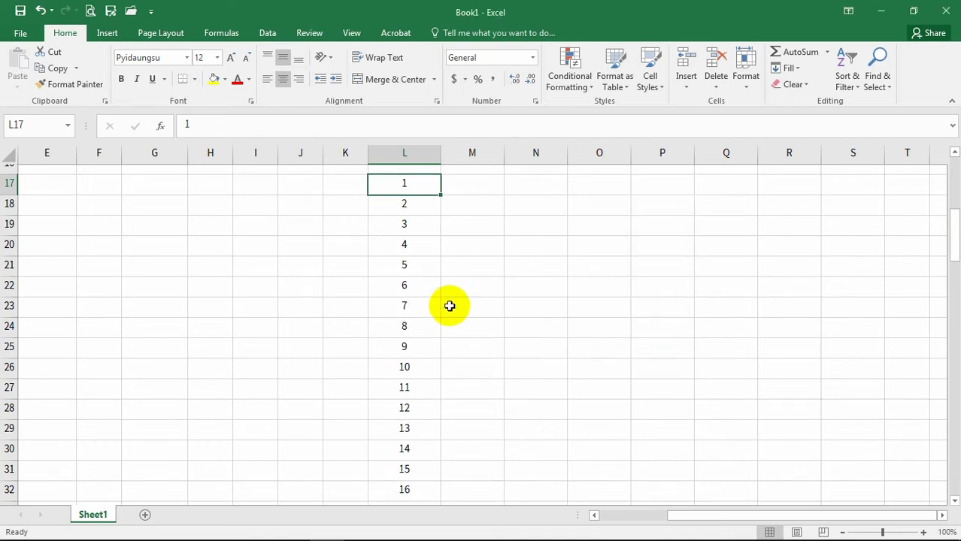
scroll(454, 316, "up", 5)
scroll(435, 278, "up", 5)
scroll(429, 345, "down", 18)
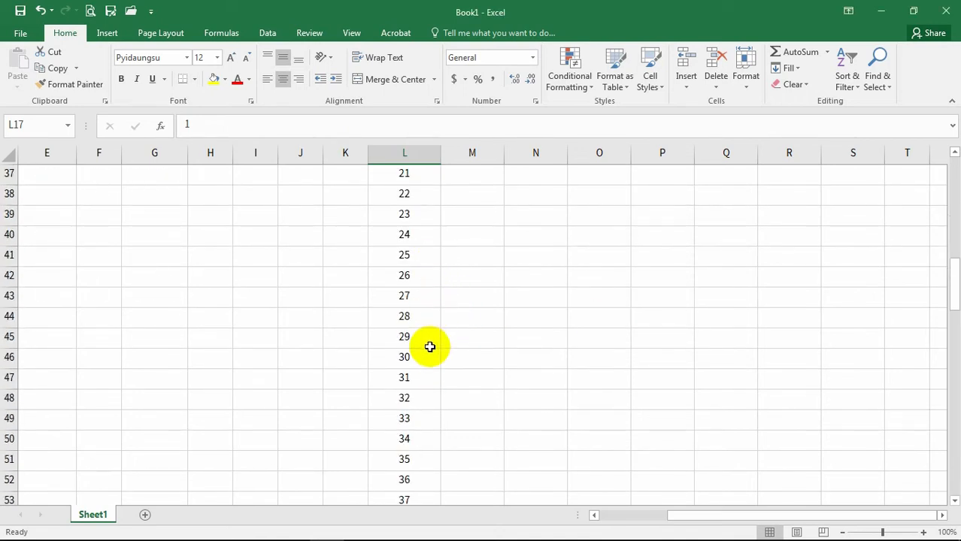
left_click(401, 255)
left_click(412, 275)
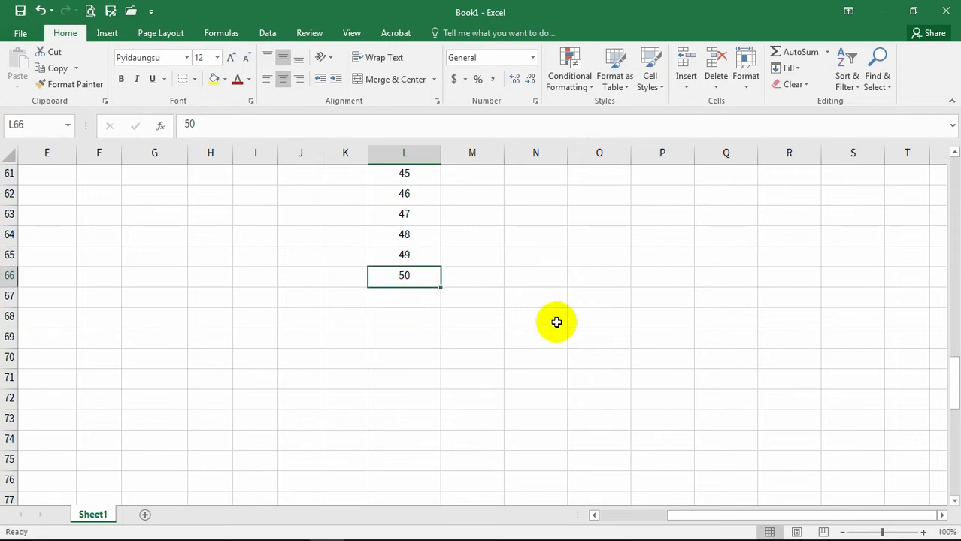
scroll(556, 322, "up", 17)
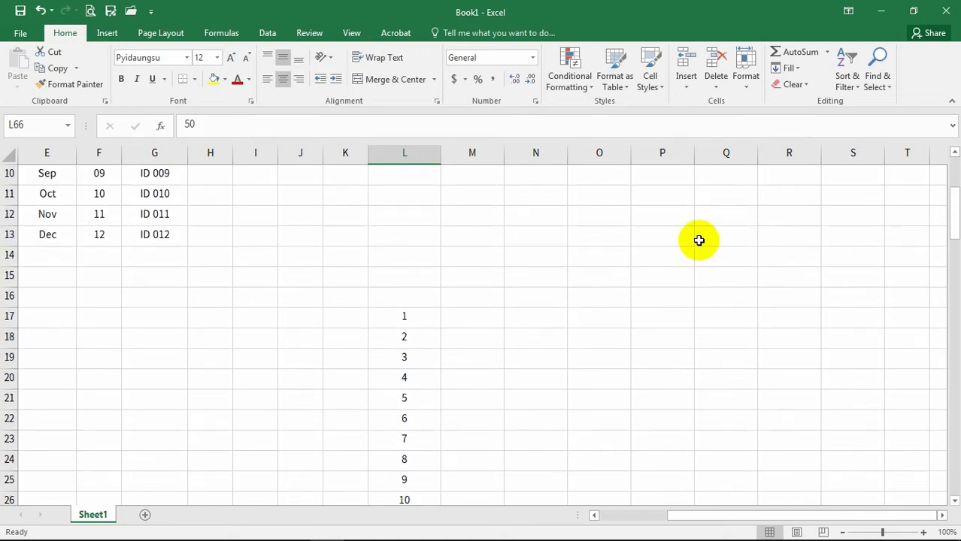
left_click(786, 68)
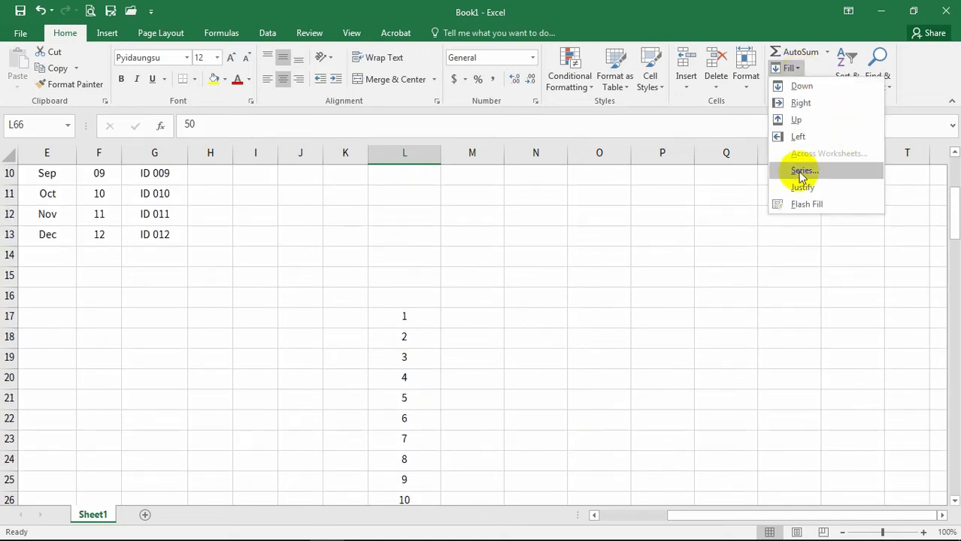
left_click(555, 336)
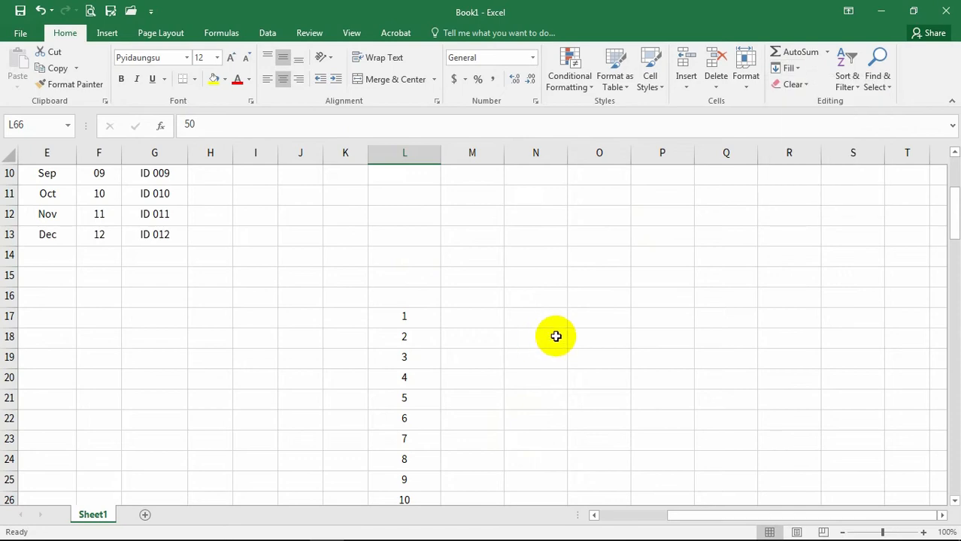
scroll(556, 336, "up", 3)
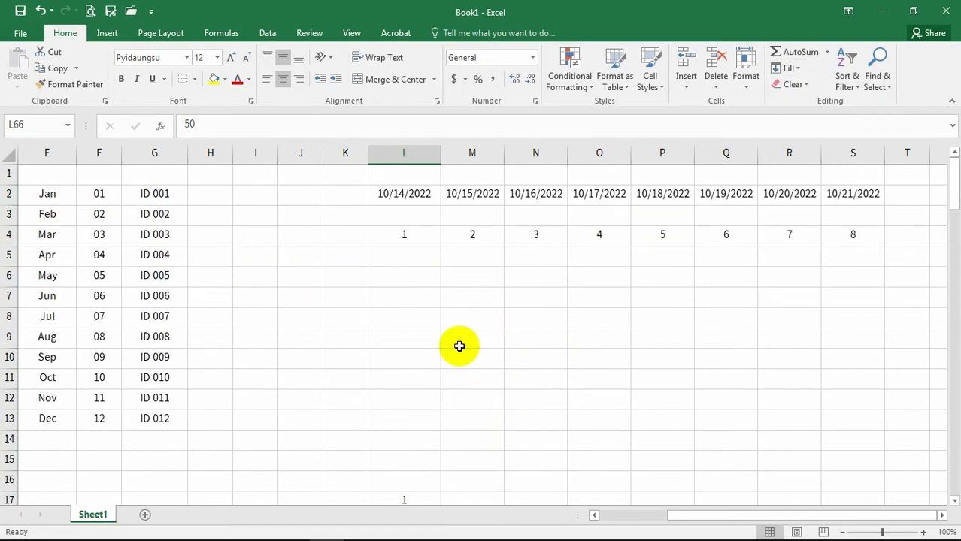
left_click(406, 336)
- Copy the date from cell B2 into M17, beside the start of the number series
left_click_drag(677, 521, 637, 518)
left_click(96, 194)
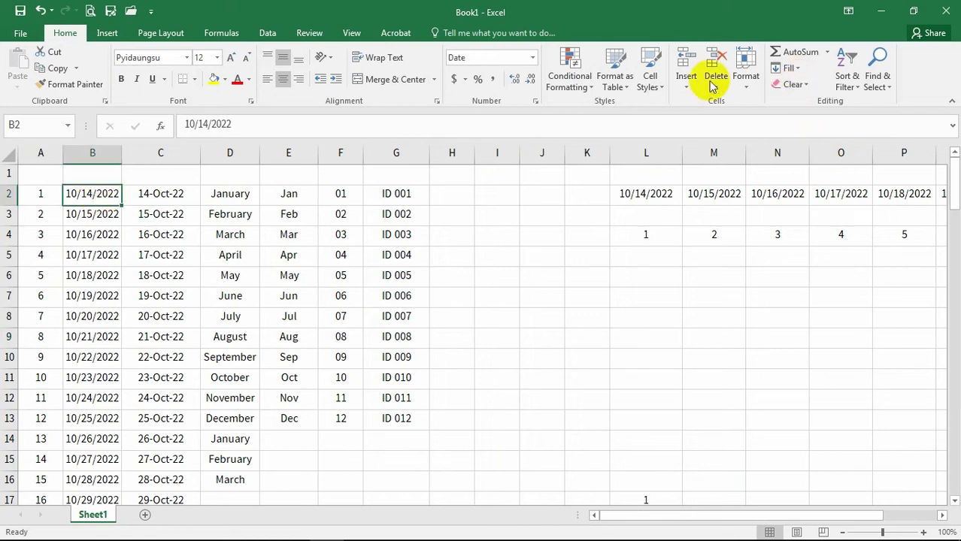
key("ctrl+c")
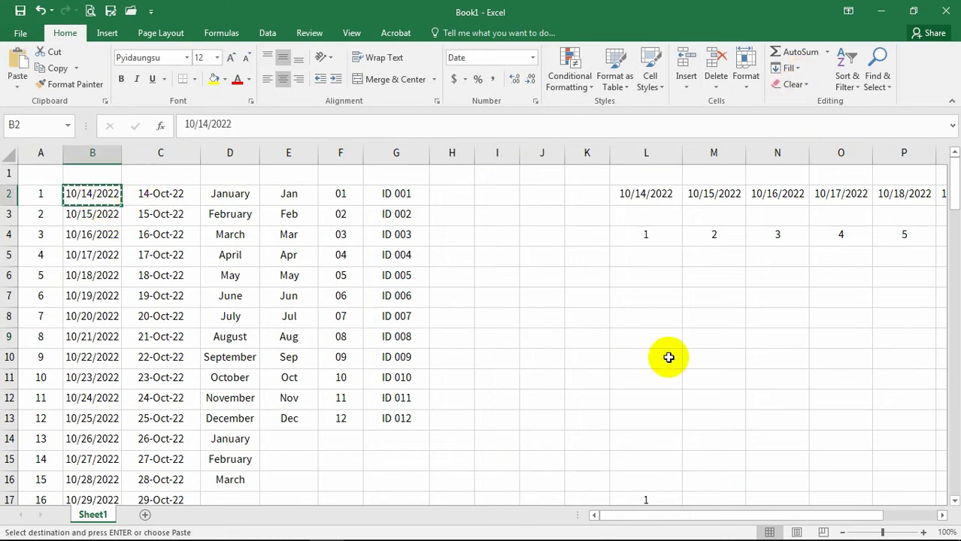
scroll(673, 368, "down", 12)
scroll(675, 403, "up", 7)
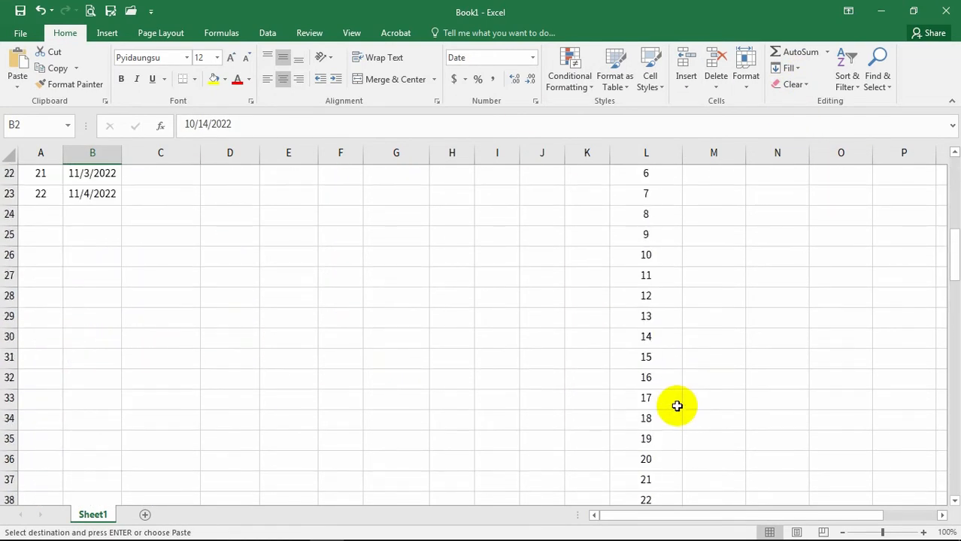
left_click_drag(654, 516, 714, 517)
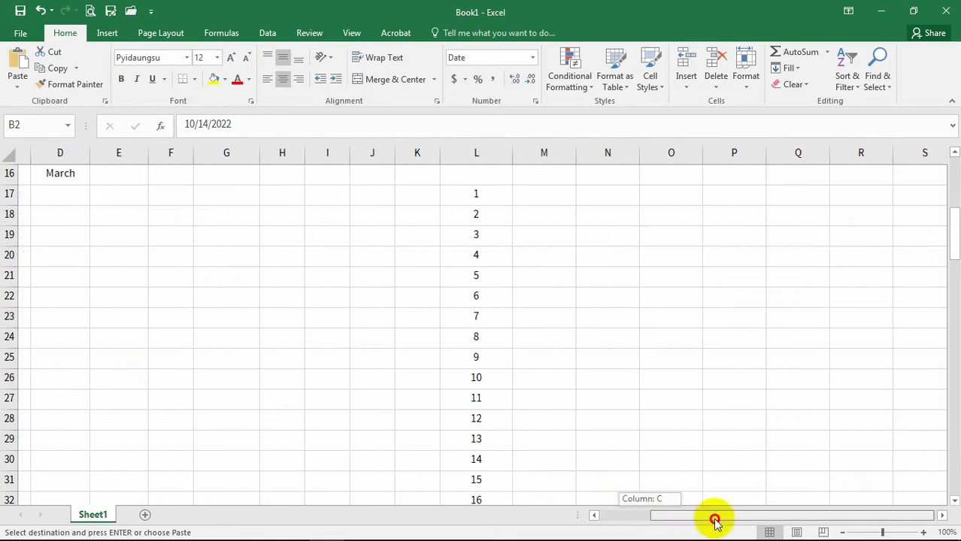
left_click(534, 194)
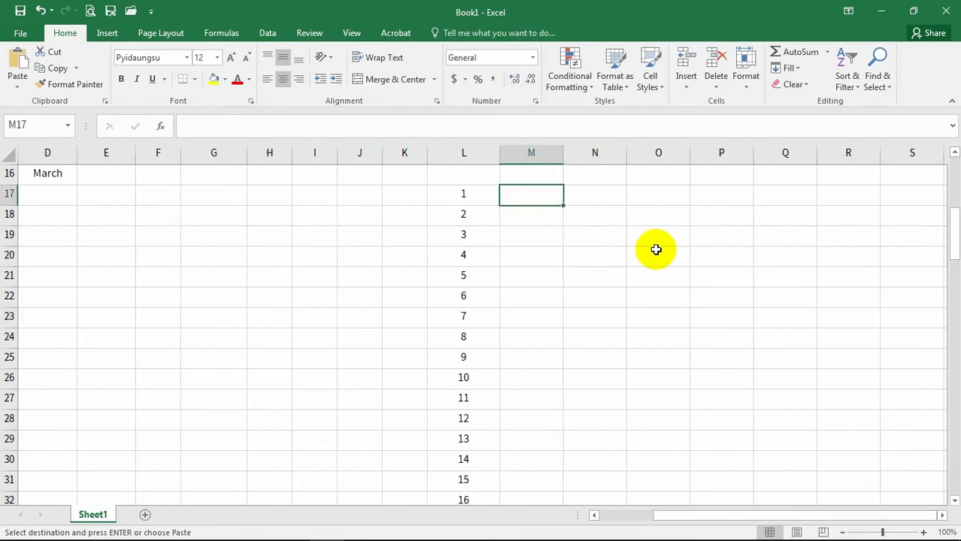
key("ctrl+v")
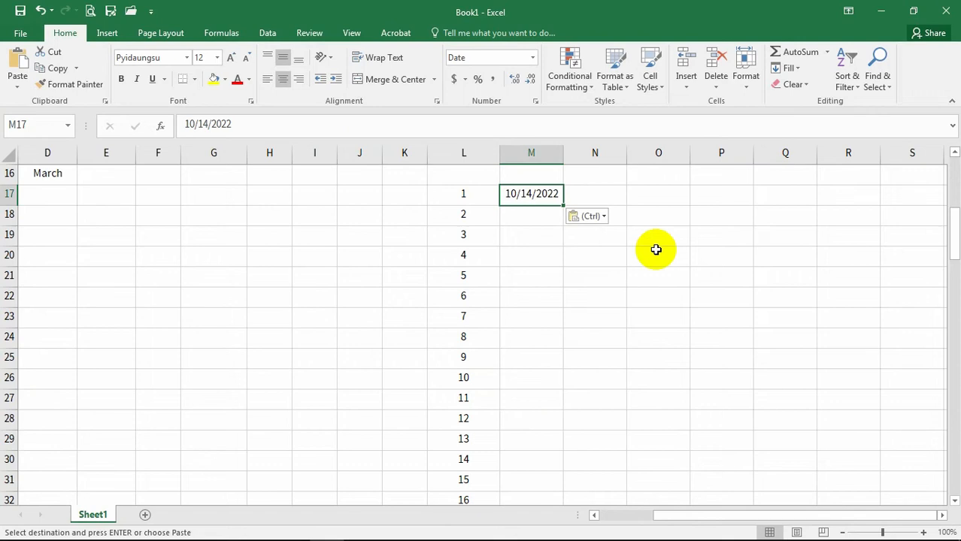
- Try to fill a daily date series down the column from M17 alone, with step value 1 and no stop value
left_click(795, 73)
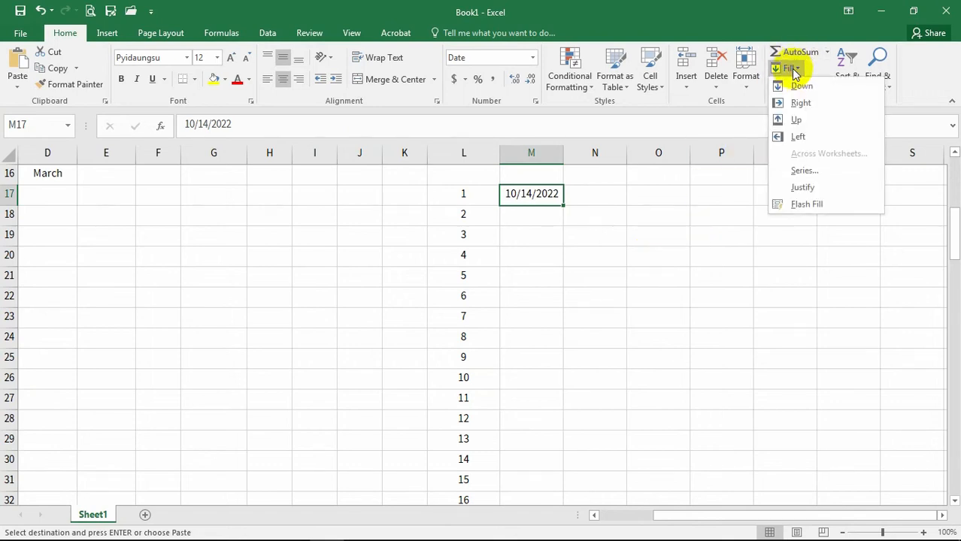
left_click(803, 170)
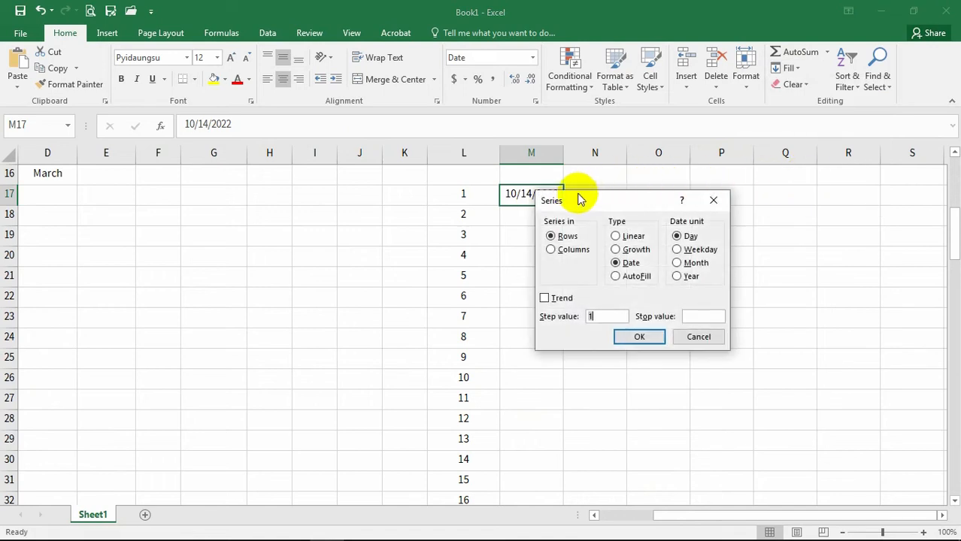
left_click_drag(579, 199, 706, 217)
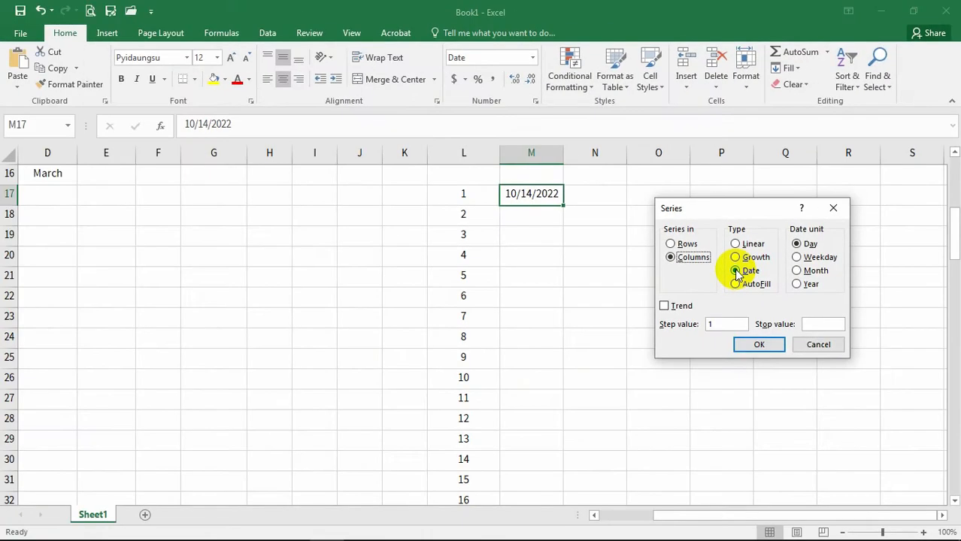
left_click(755, 343)
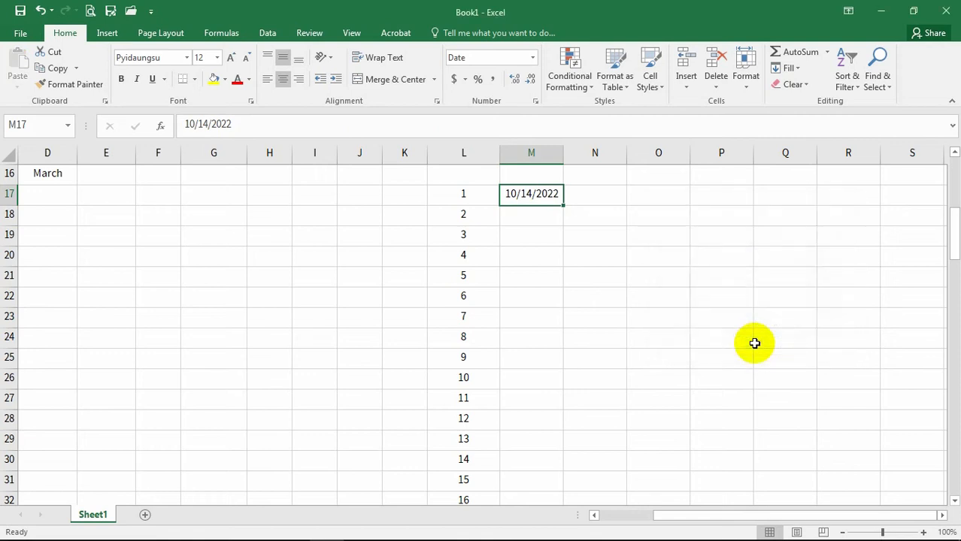
left_click(530, 212)
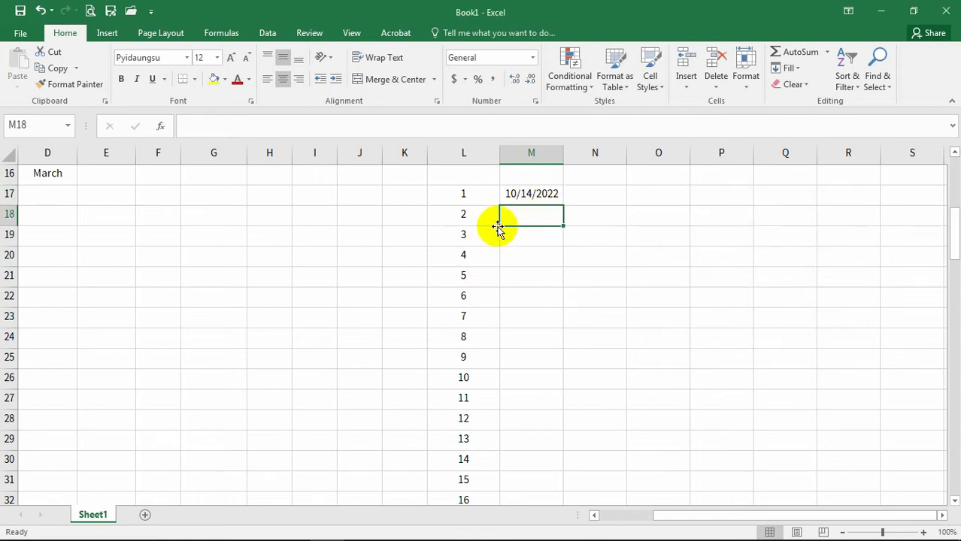
left_click(543, 193)
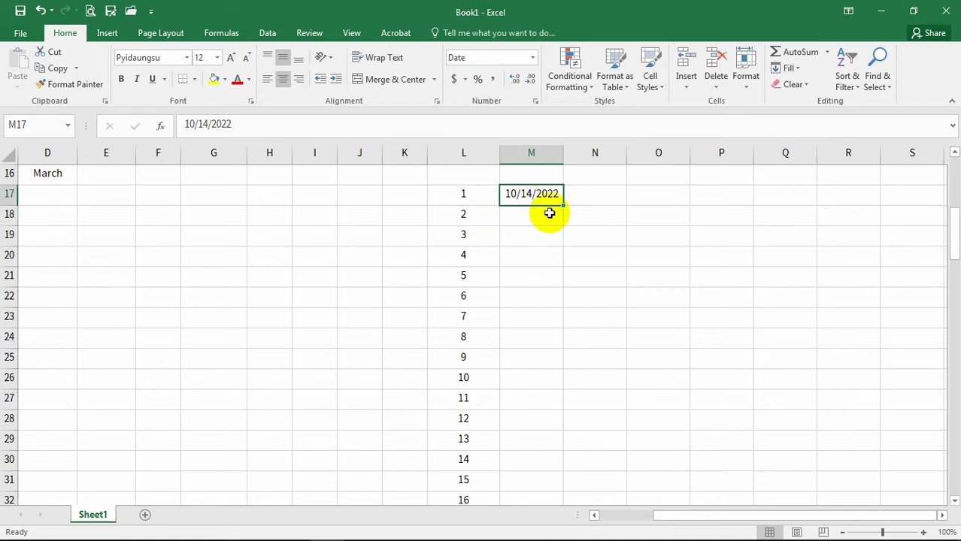
- Fill M17:M40 down the column with a date series using the Day unit and step value 1
scroll(557, 275, "down", 4)
scroll(564, 272, "up", 4)
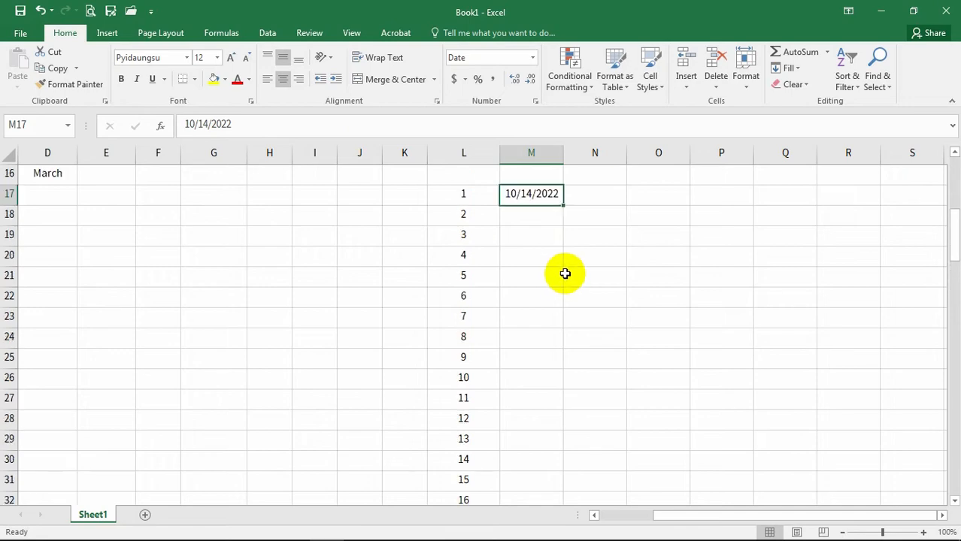
scroll(566, 281, "down", 8)
scroll(543, 404, "down", 8)
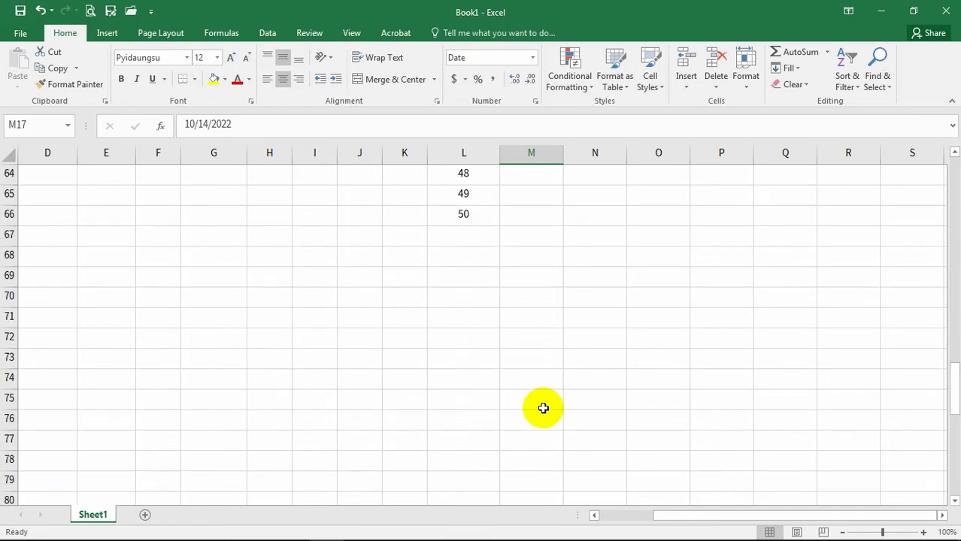
scroll(549, 300, "up", 10)
left_click(512, 292, "shift")
scroll(525, 301, "up", 11)
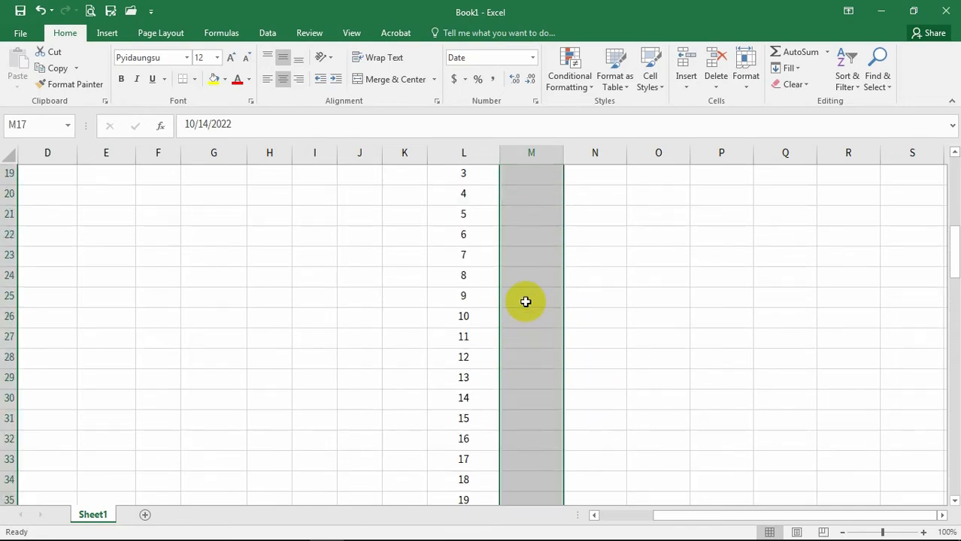
scroll(525, 300, "down", 4)
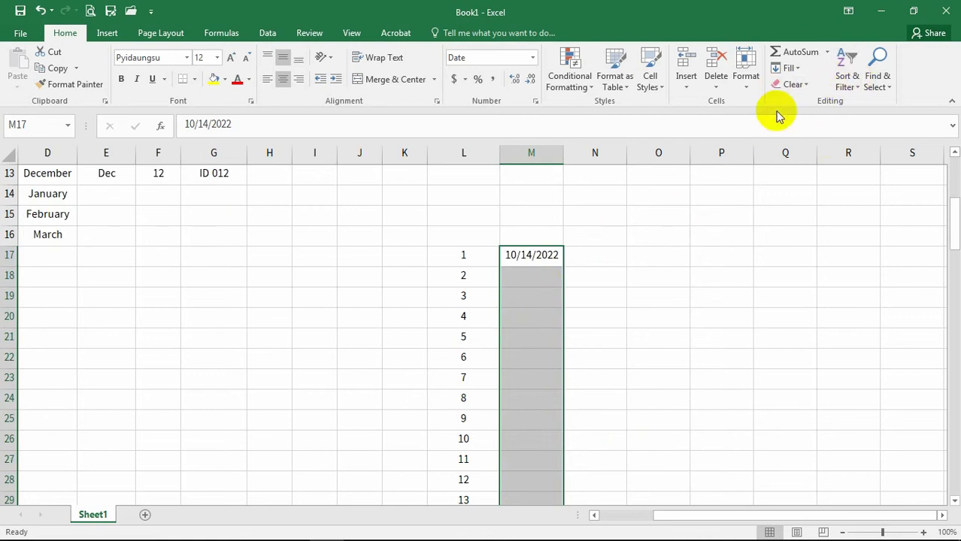
left_click(795, 54)
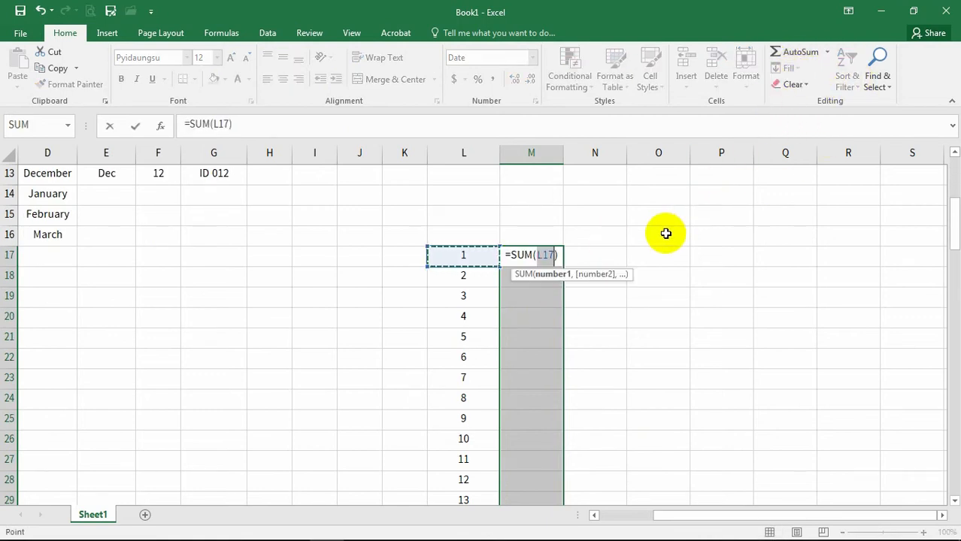
key("Escape")
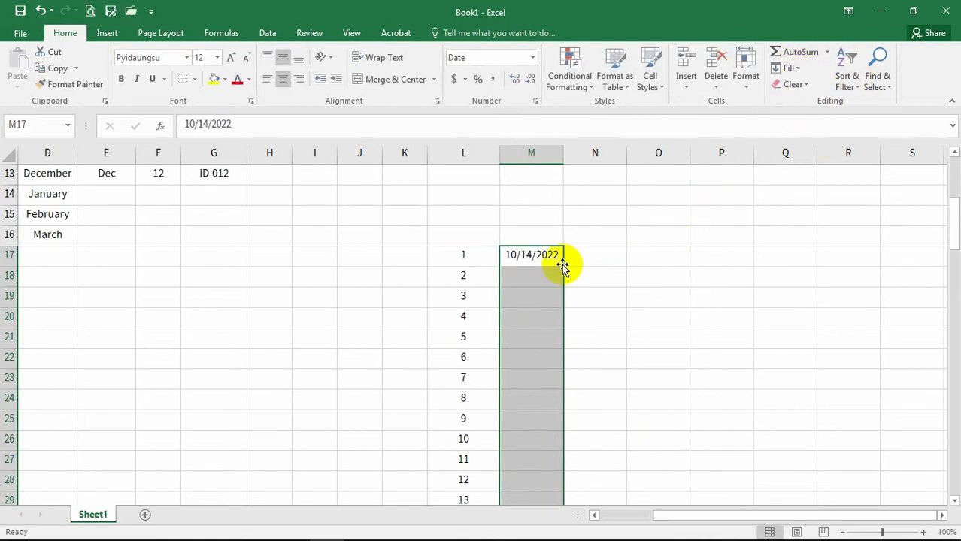
left_click(788, 67)
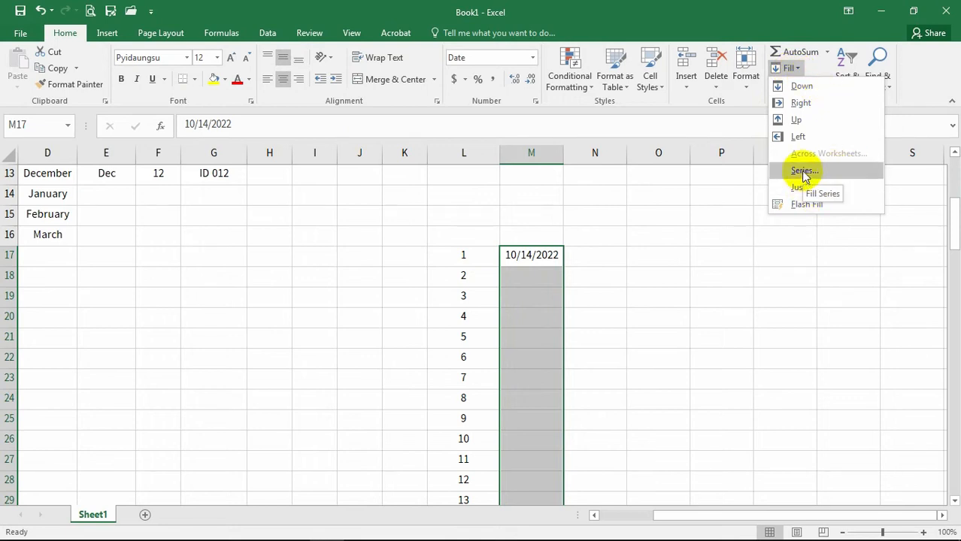
left_click(805, 172)
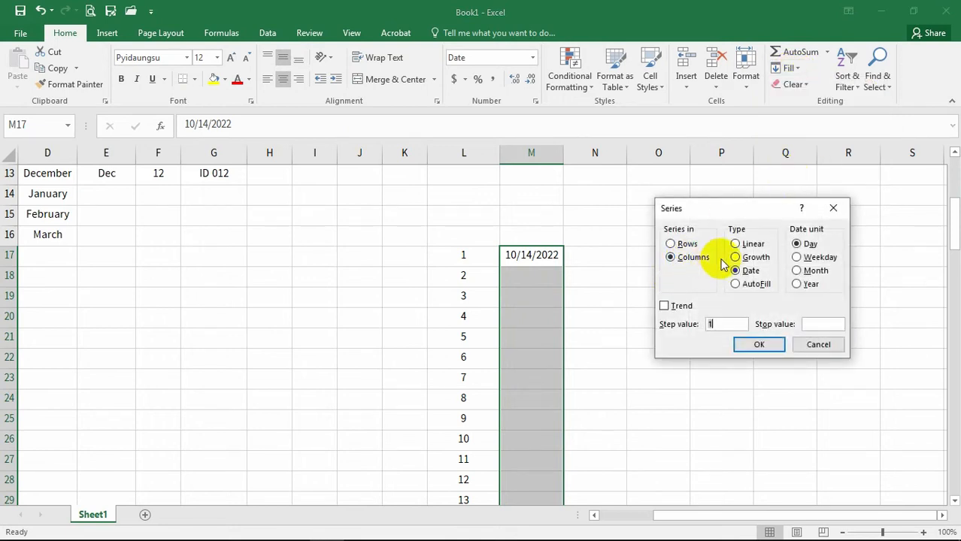
left_click(760, 345)
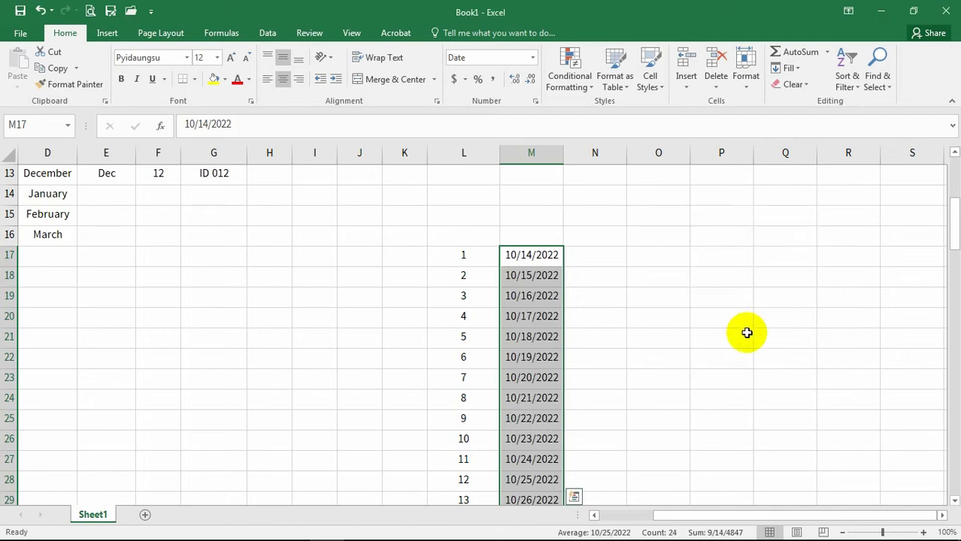
- Examine the filled daily dates in column M from row 17 to row 40 alongside the numbers in column L
scroll(746, 333, "down", 8)
scroll(615, 307, "up", 4)
scroll(571, 418, "down", 1)
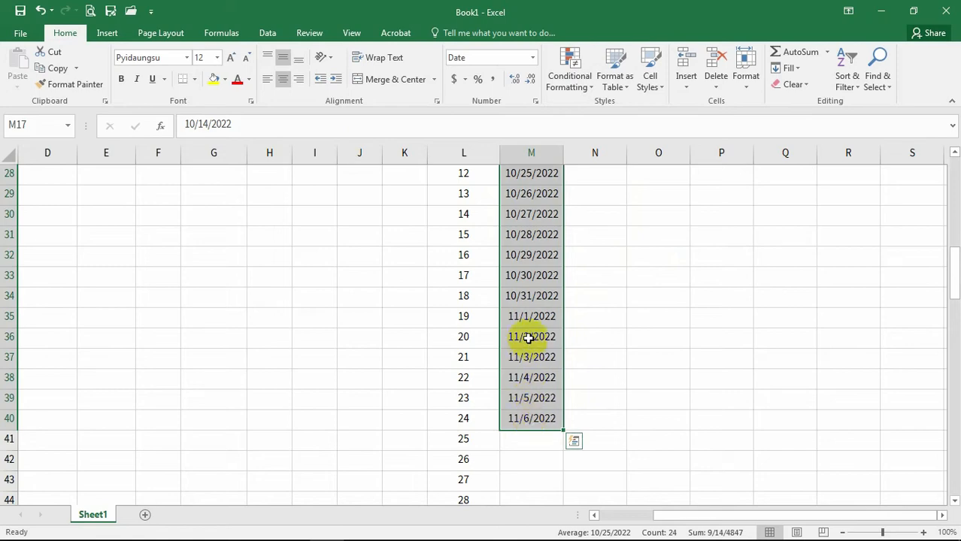
scroll(530, 256, "up", 7)
scroll(554, 398, "down", 3)
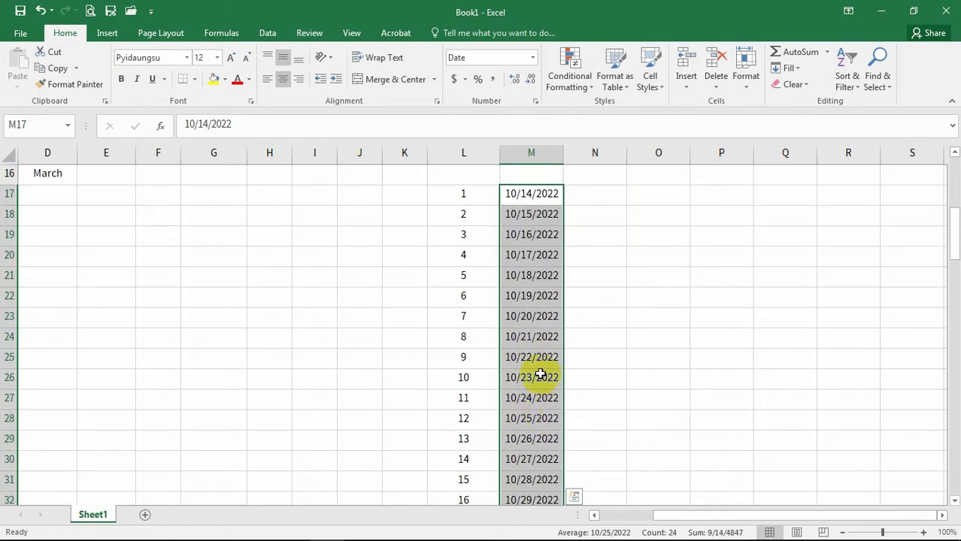
scroll(540, 375, "down", 3)
scroll(545, 243, "up", 3)
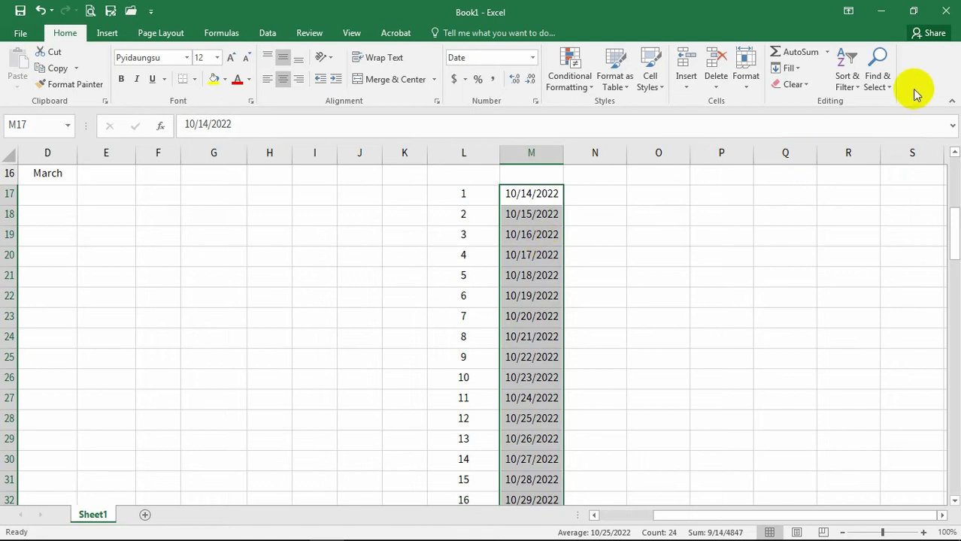
left_click(799, 69)
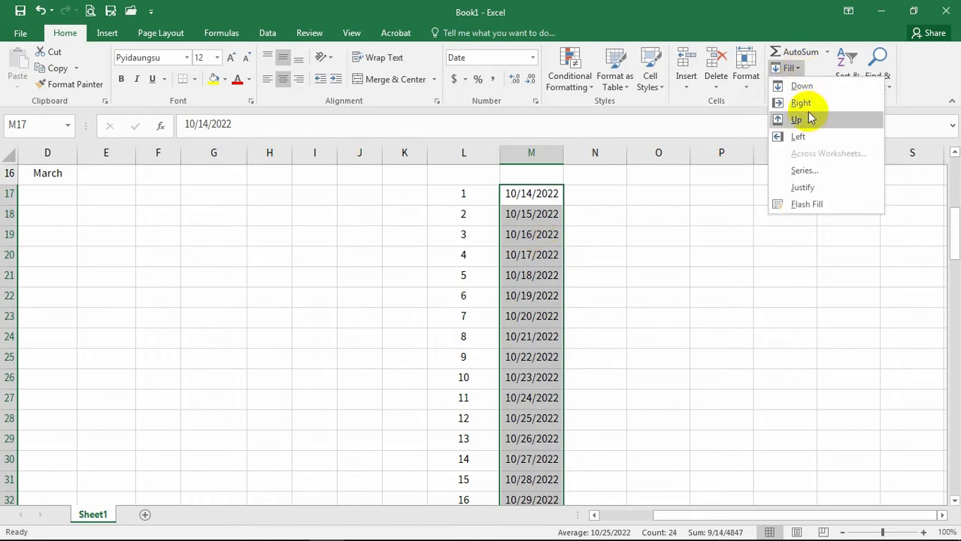
left_click(804, 171)
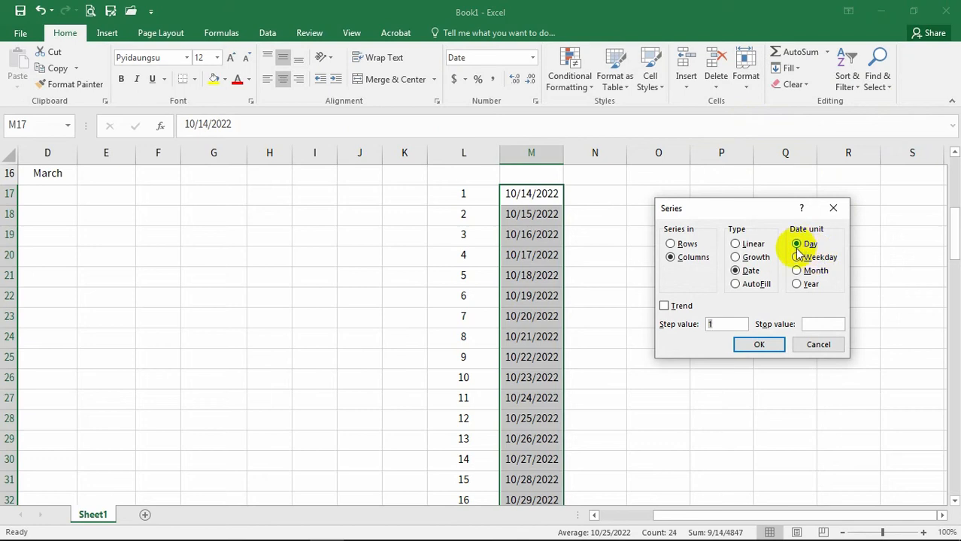
left_click(817, 344)
left_click(682, 352)
- Clear the filled dates from M18:M40, keeping only the starting date in M17
left_click(519, 216)
scroll(545, 234, "down", 8)
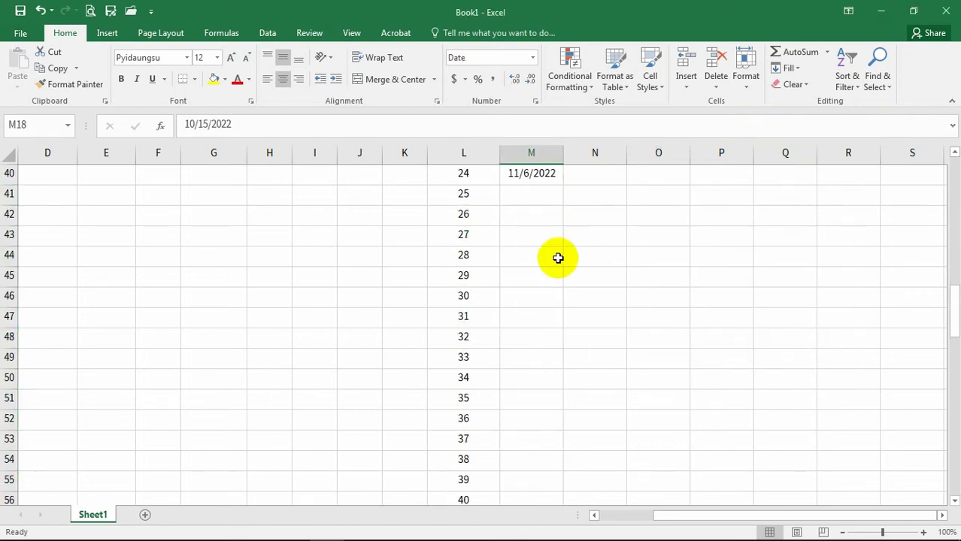
scroll(558, 255, "up", 3)
left_click(534, 358, "shift")
key("Delete")
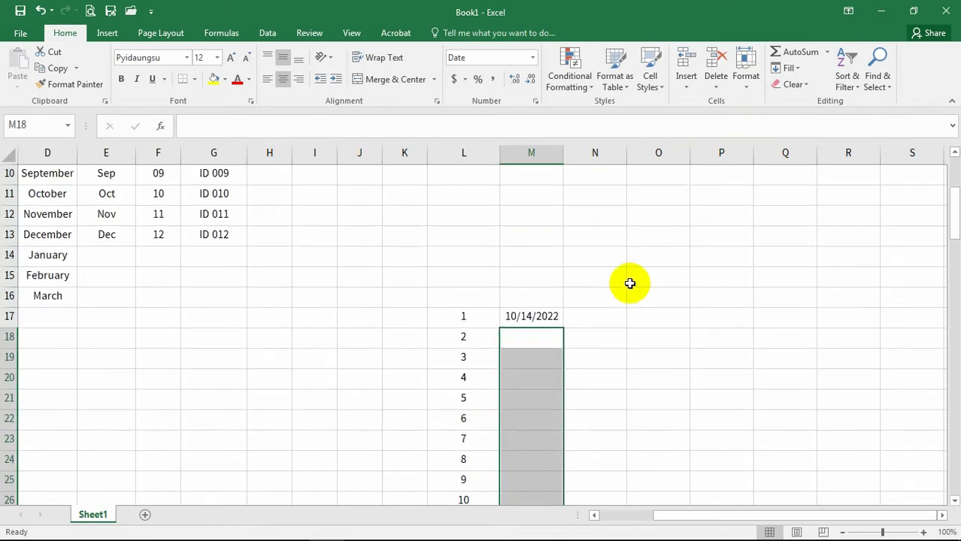
left_click(594, 373)
left_click(545, 317)
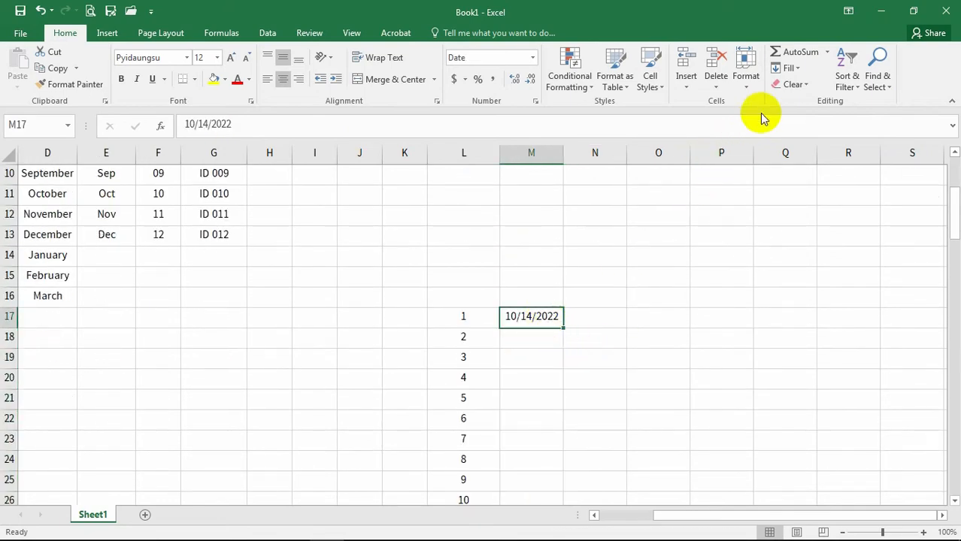
scroll(772, 94, "down", 2)
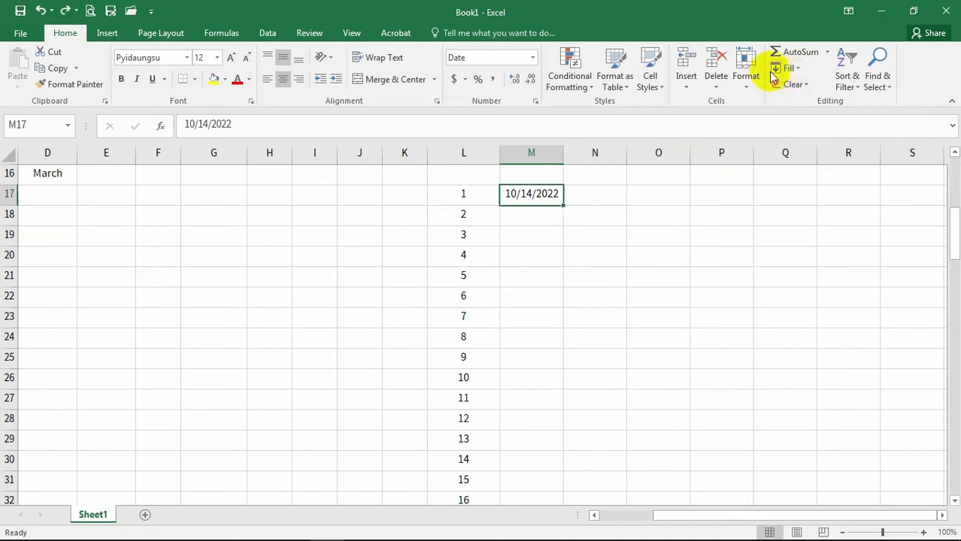
left_click(788, 68)
left_click(803, 171)
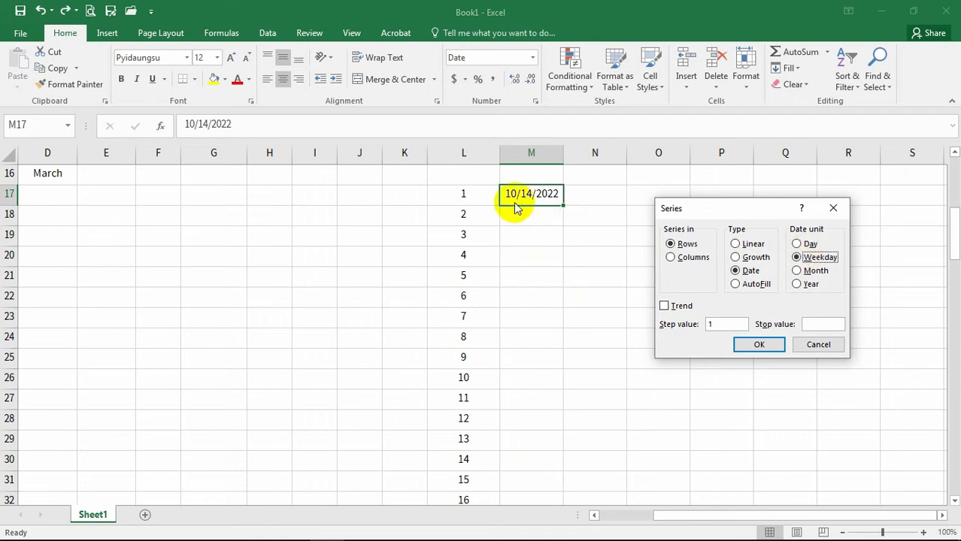
left_click(818, 344)
- Fill a selected range starting at M17 down column M with a date series using the Weekday unit and step value 1
left_click_drag(526, 193, 519, 473)
scroll(528, 418, "down", 2)
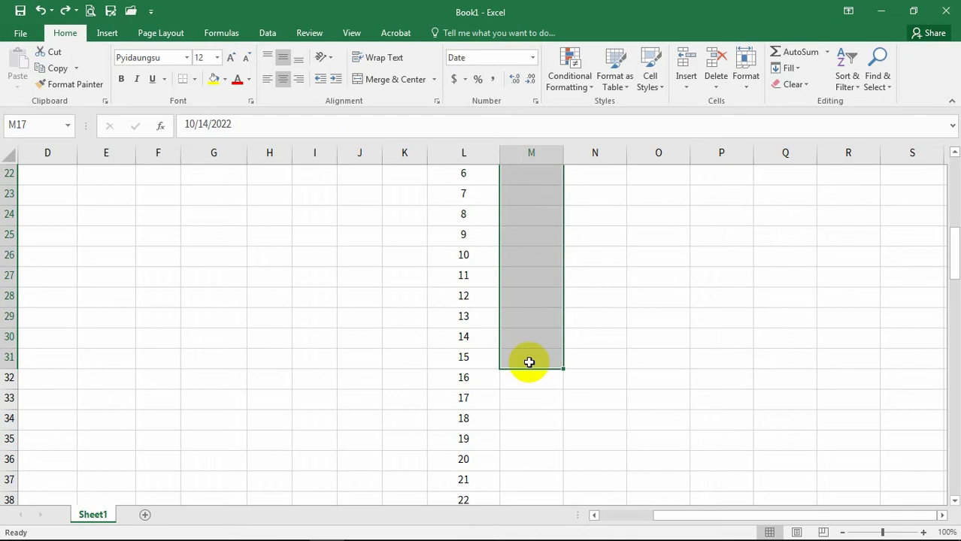
scroll(557, 360, "up", 4)
scroll(556, 350, "down", 6)
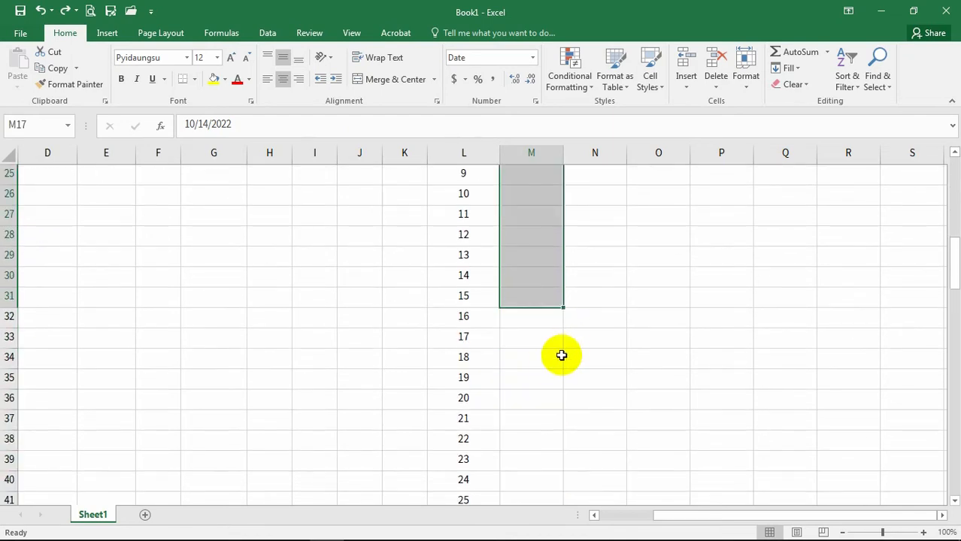
left_click(534, 371, "shift")
scroll(538, 345, "up", 6)
scroll(543, 318, "down", 1)
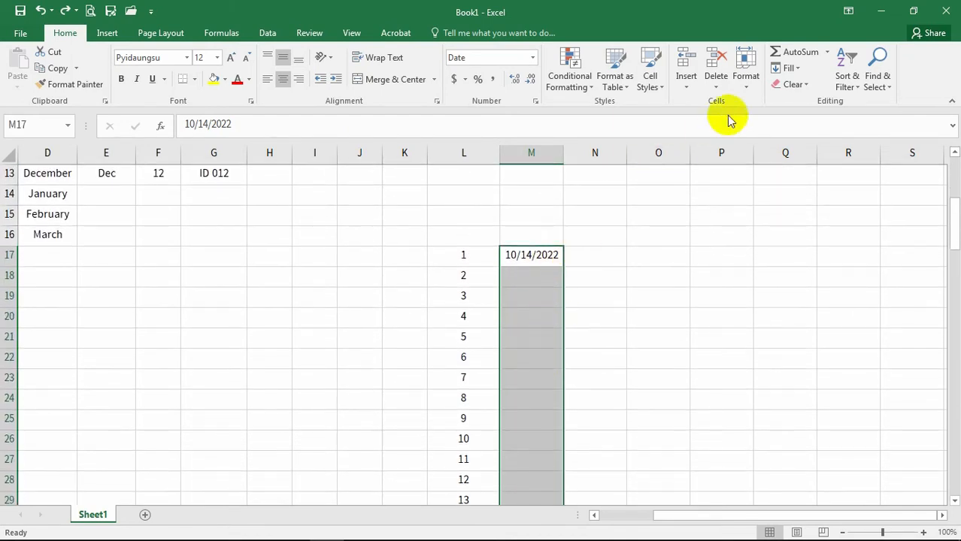
left_click(791, 69)
left_click(802, 178)
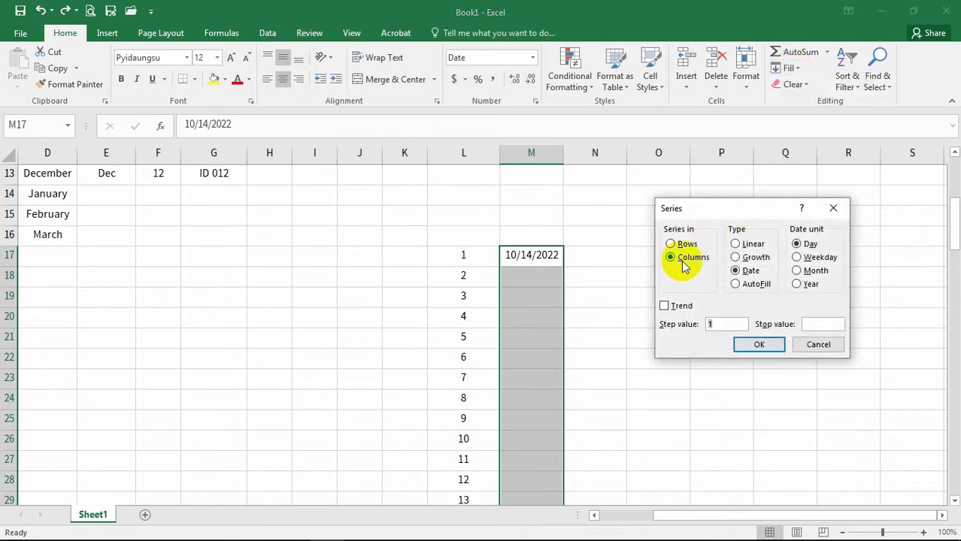
left_click(808, 259)
left_click(760, 344)
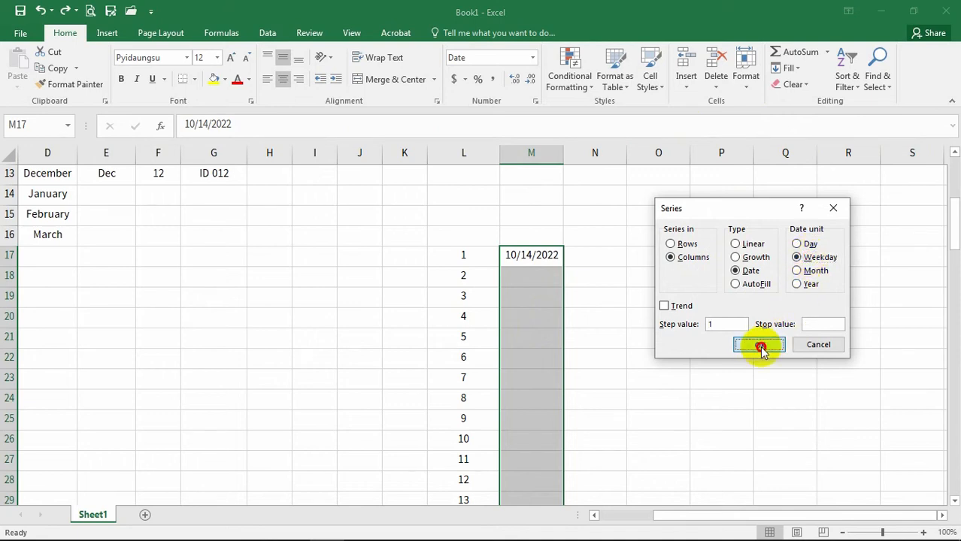
- Examine the first weekday dates in M17, M18 and M19 to compare how the series advances
left_click(526, 259)
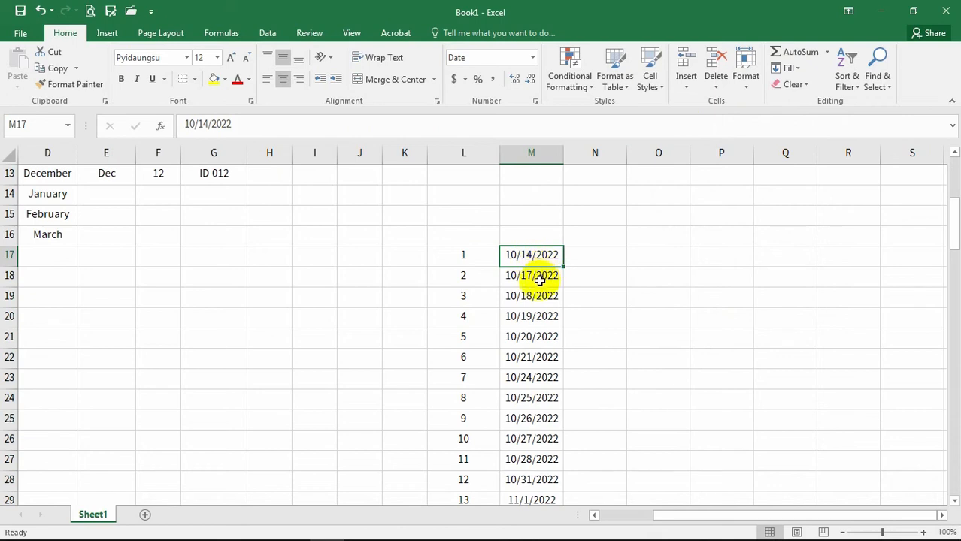
left_click(524, 277)
left_click(526, 257)
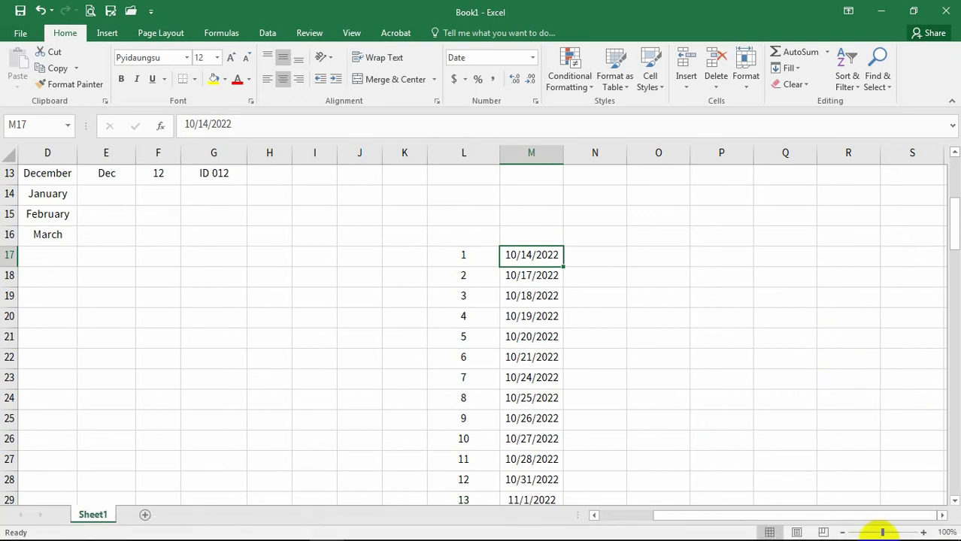
left_click(556, 292)
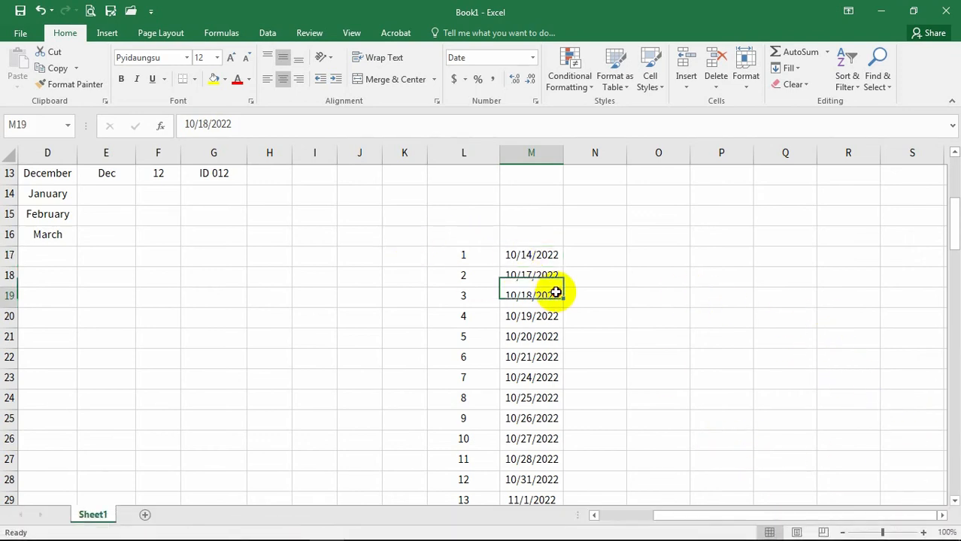
left_click(533, 255)
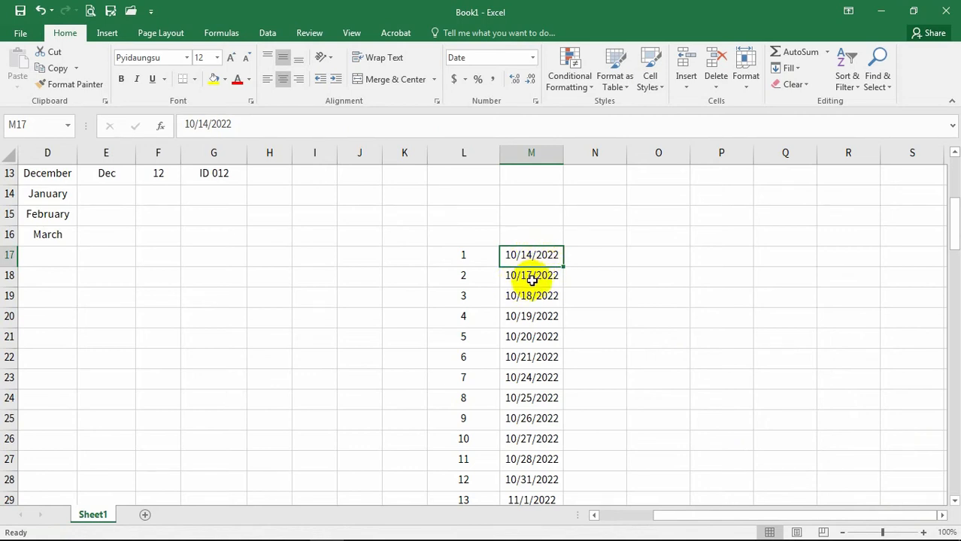
left_click(526, 282)
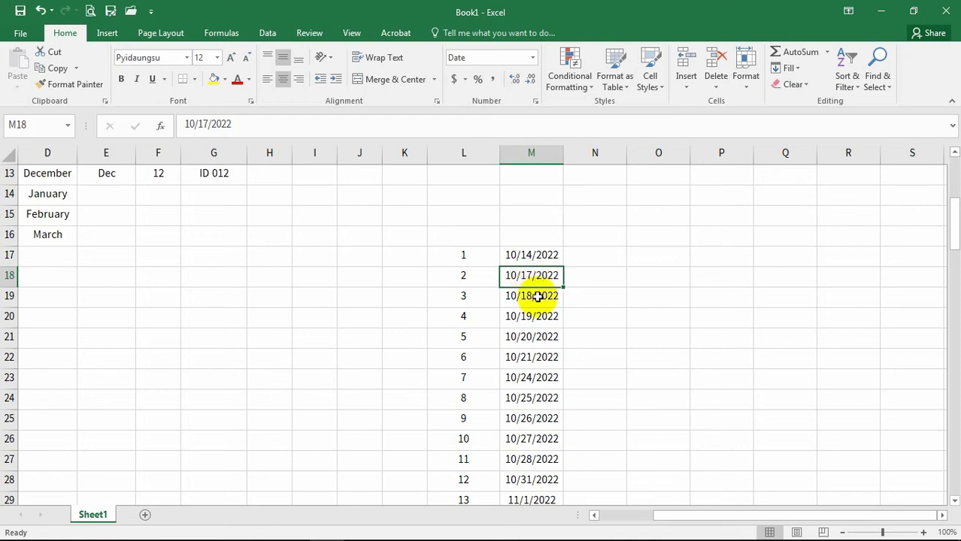
- Examine the weekday dates in M19 through M23 to see how the series skips from one week to the next
left_click(536, 298)
left_click(542, 321)
left_click(544, 338)
left_click(549, 358)
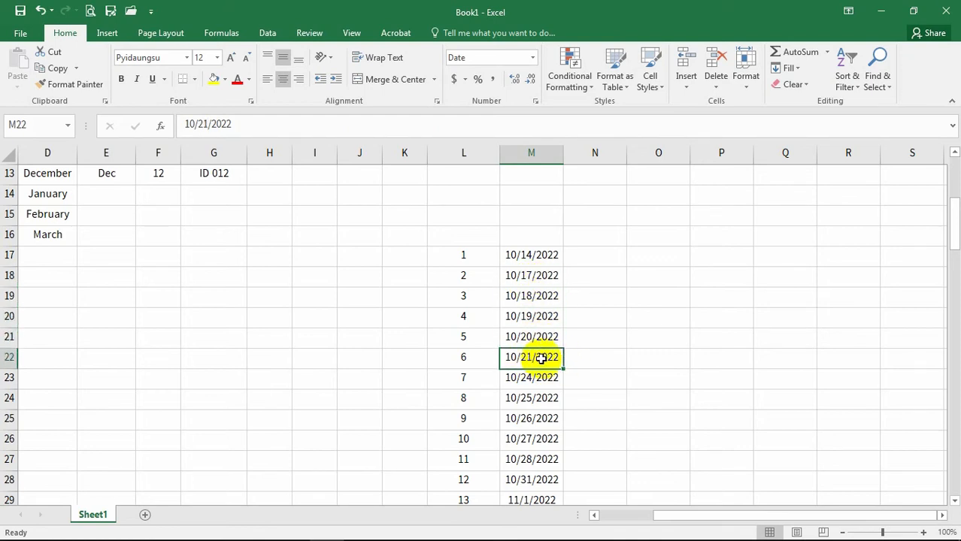
left_click(527, 383)
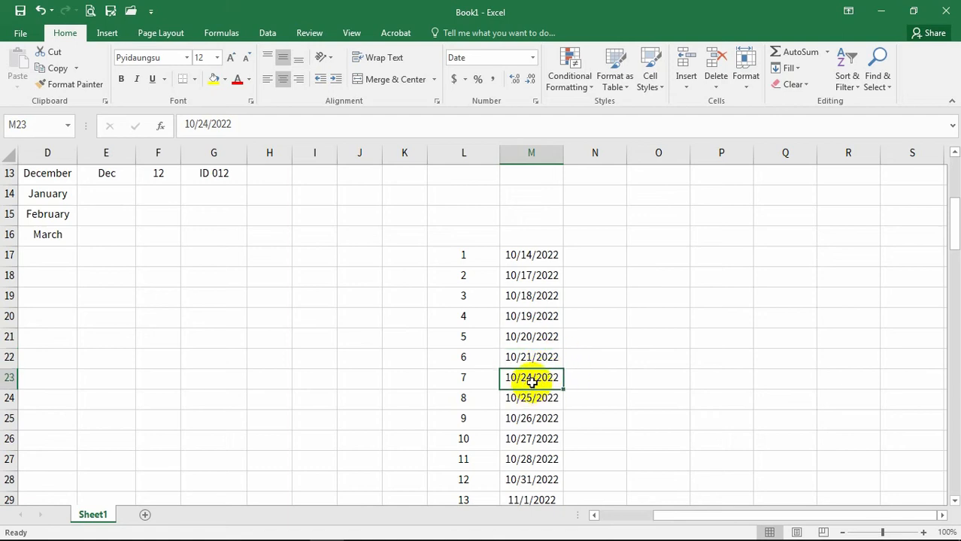
scroll(531, 382, "down", 3)
scroll(539, 328, "up", 4)
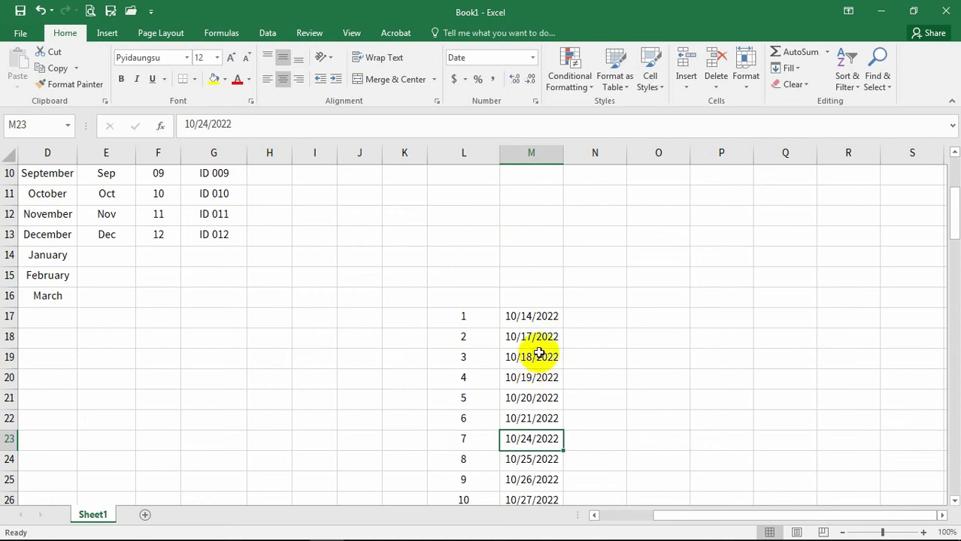
left_click(516, 316)
left_click(788, 68)
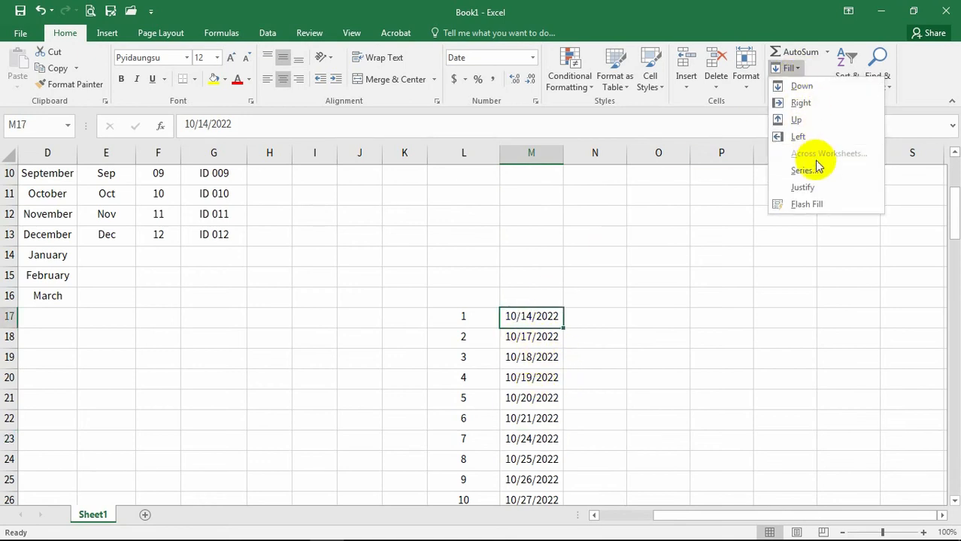
left_click(813, 169)
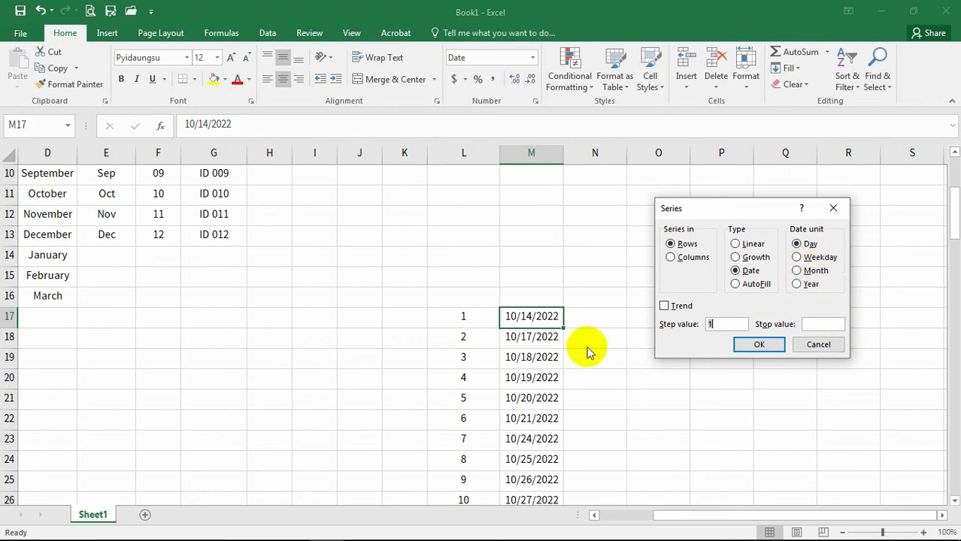
left_click(831, 345)
left_click(642, 380)
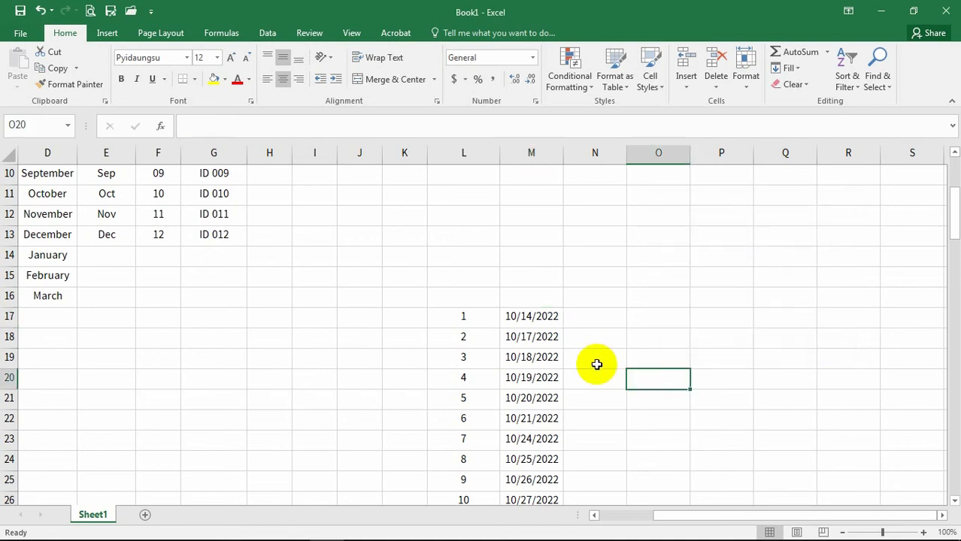
left_click(516, 338)
scroll(573, 344, "down", 6)
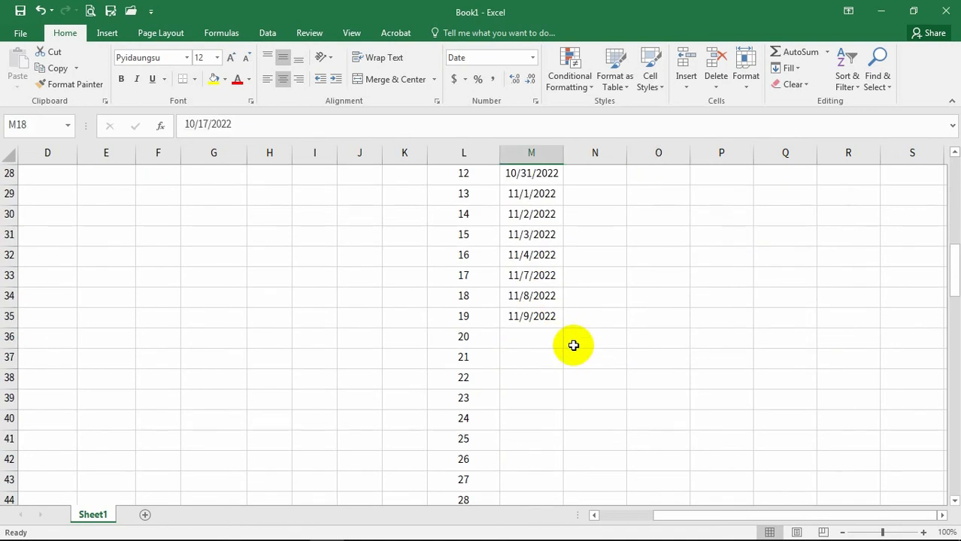
left_click(534, 320, "shift")
- Fill M17:M35 down the column with a date series using the Month unit and step value 1
scroll(578, 344, "up", 4)
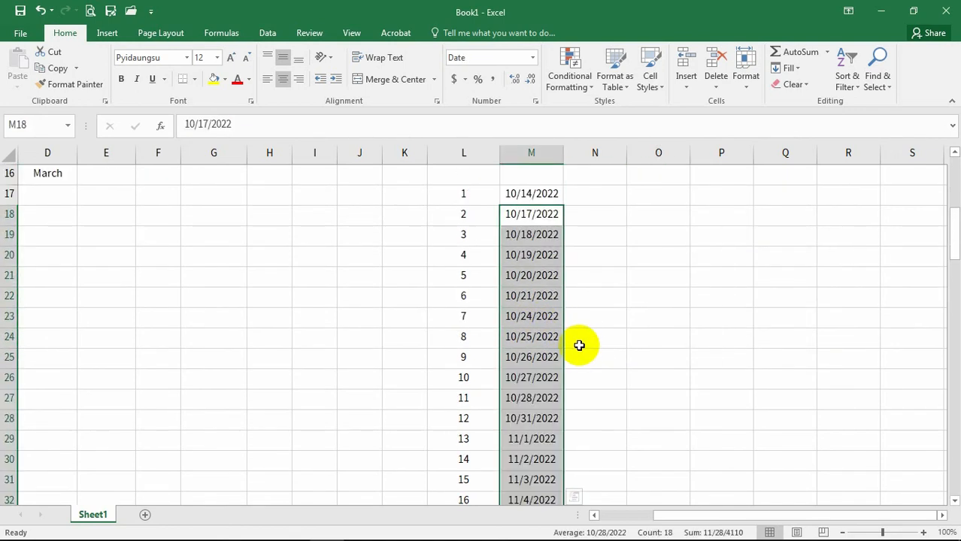
left_click_drag(542, 197, 547, 383)
scroll(569, 301, "down", 3)
scroll(556, 338, "up", 4)
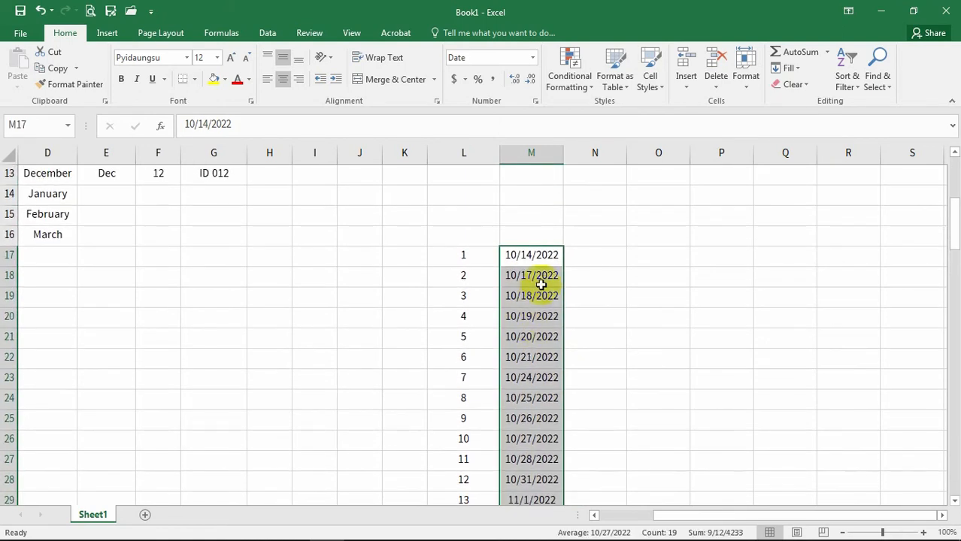
left_click(793, 68)
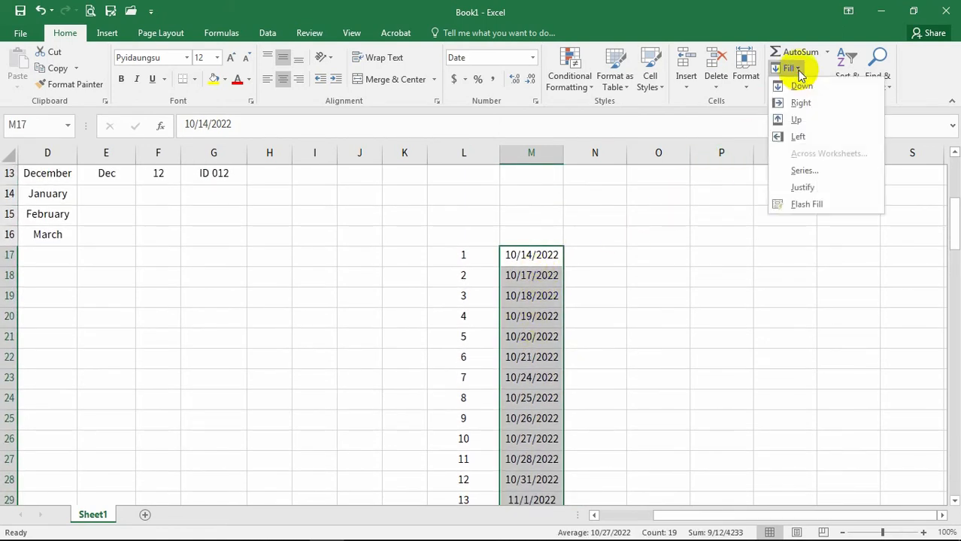
left_click(813, 170)
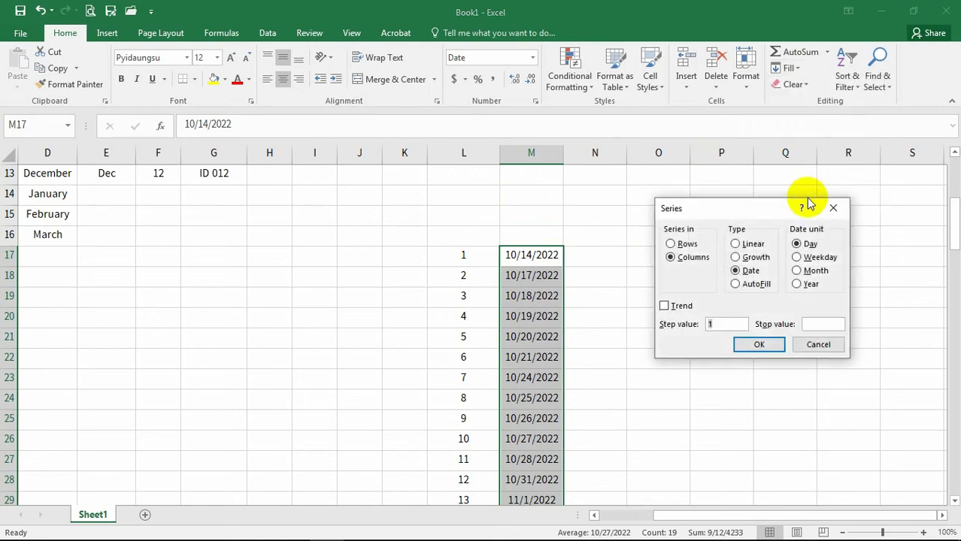
left_click(797, 271)
left_click(758, 344)
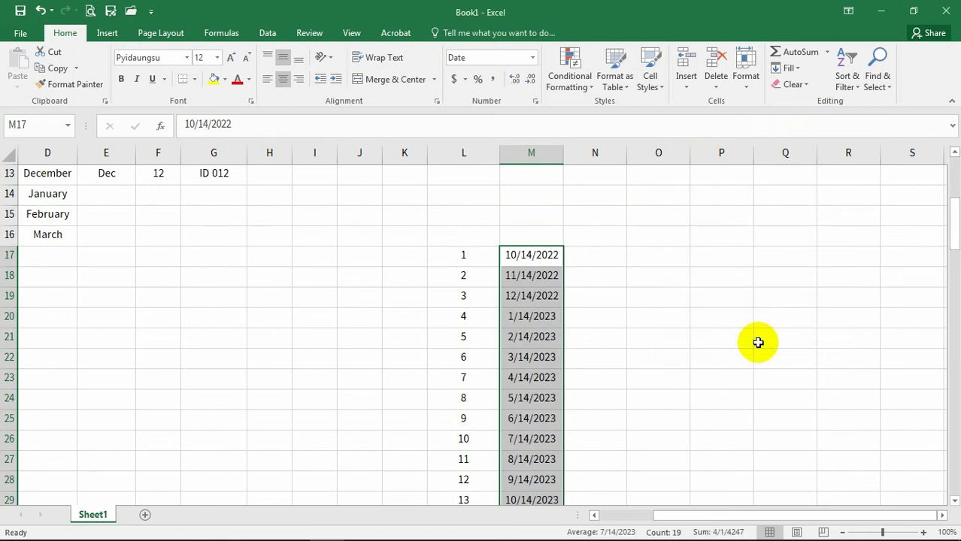
- Examine the monthly dates in column M from row 17 to row 35 to see how the month and year advance
left_click(526, 259)
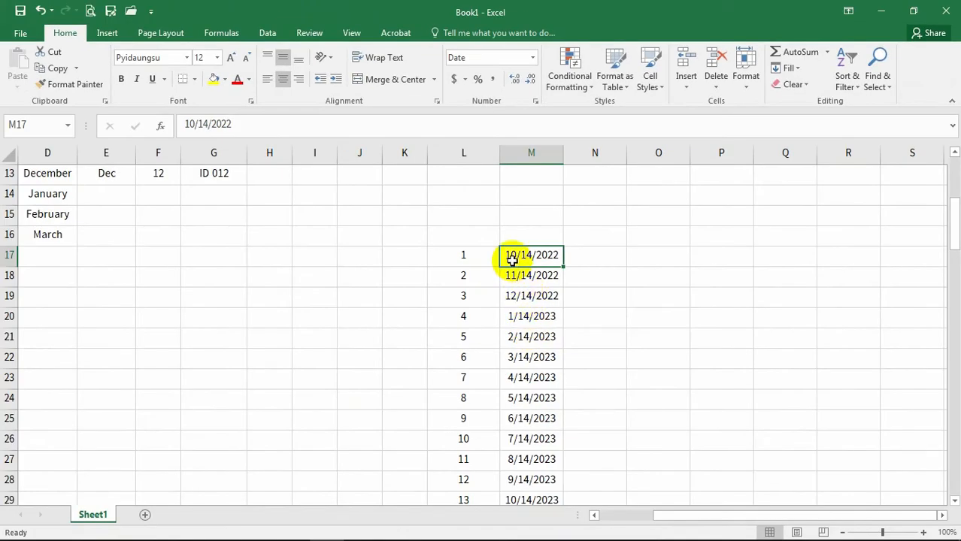
left_click(515, 276)
left_click(518, 296)
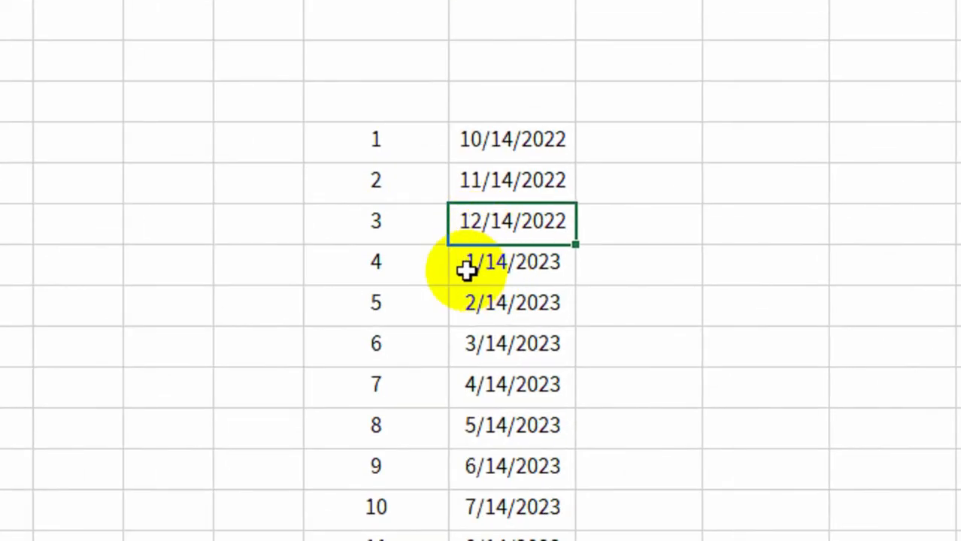
left_click(520, 321)
left_click(476, 312)
left_click(475, 359)
left_click(470, 400)
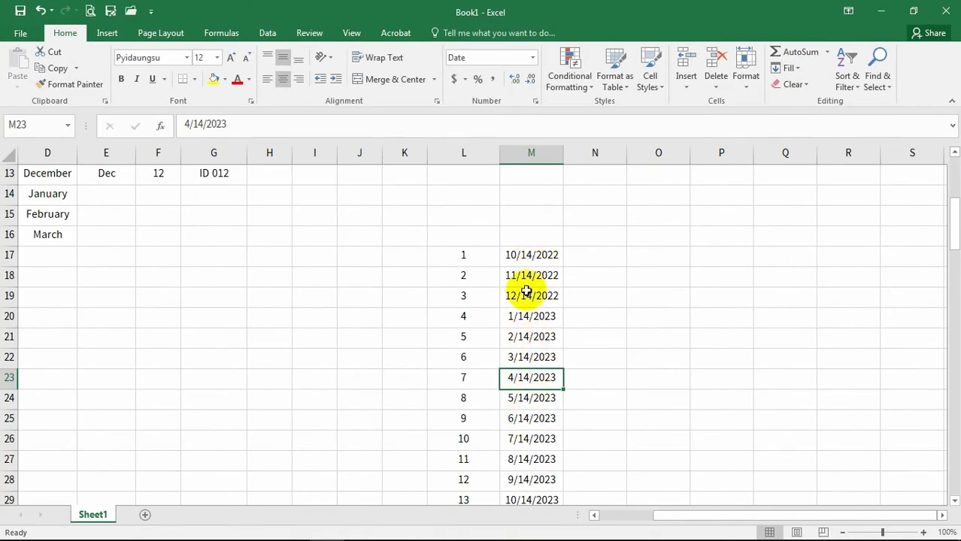
scroll(526, 292, "down", 6)
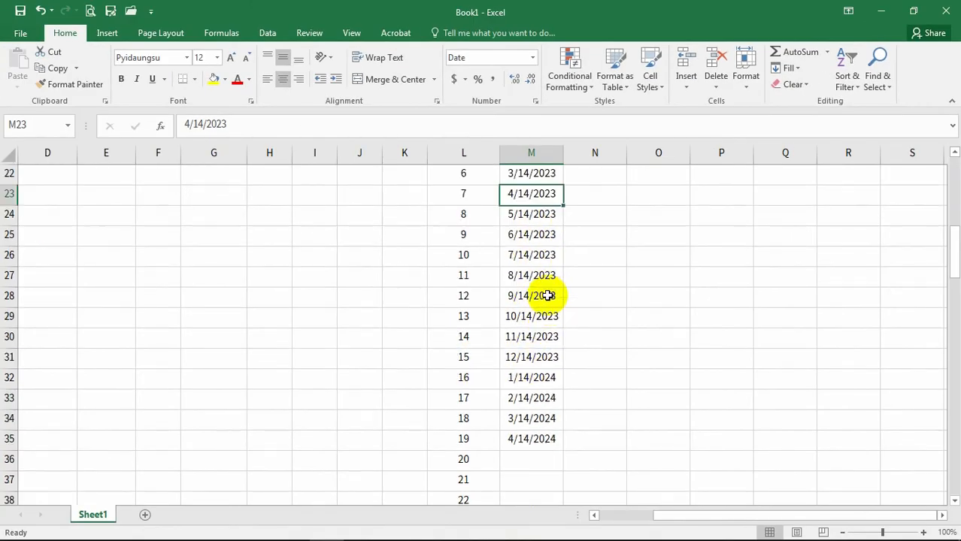
scroll(553, 305, "up", 9)
scroll(543, 327, "down", 3)
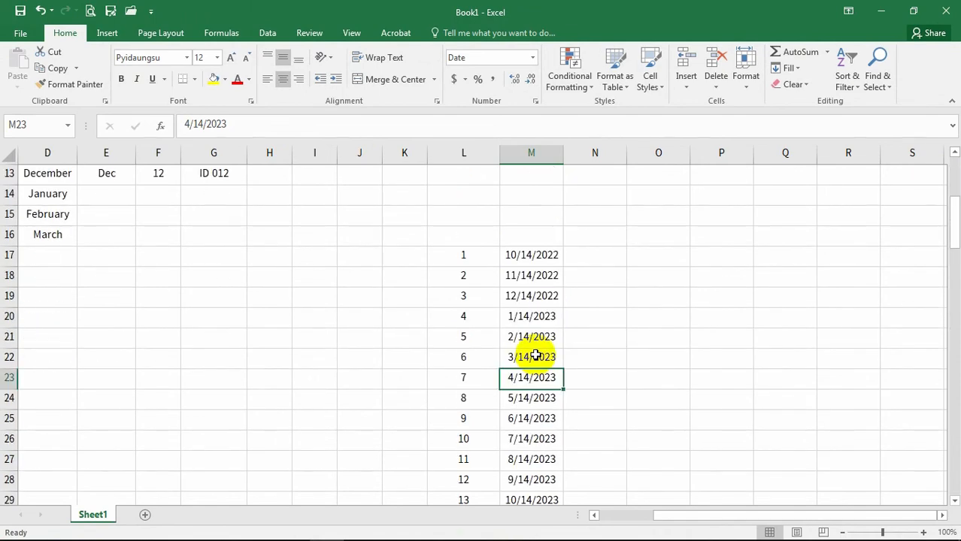
- Fill M17:M35 down the column with a date series using the Year unit and step value 1
left_click(543, 254)
scroll(556, 293, "down", 3)
left_click(533, 440, "shift")
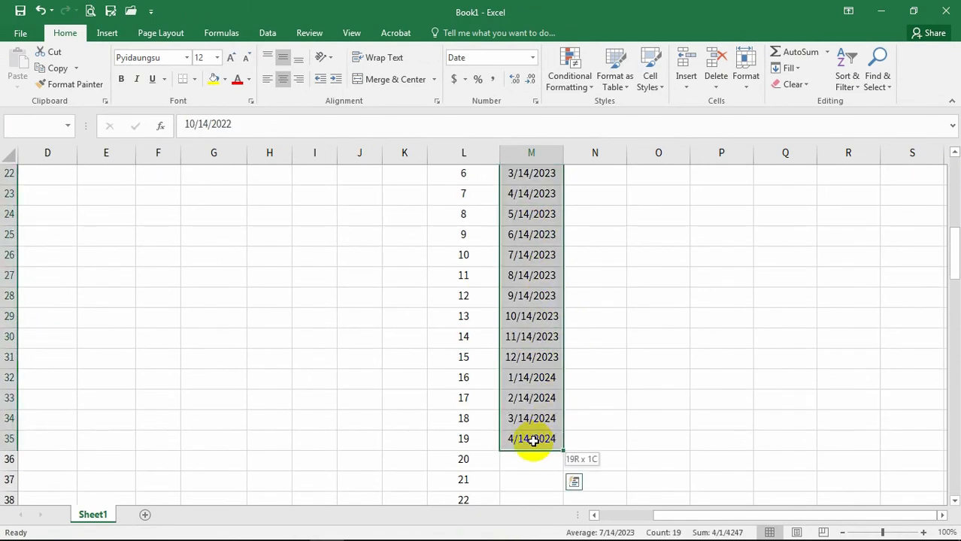
scroll(575, 316, "up", 1)
left_click(798, 70)
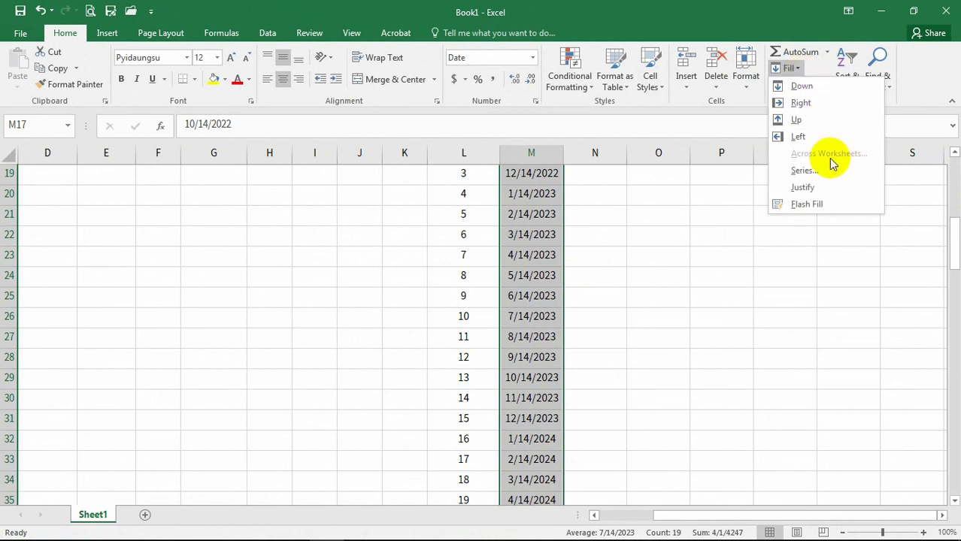
left_click(805, 170)
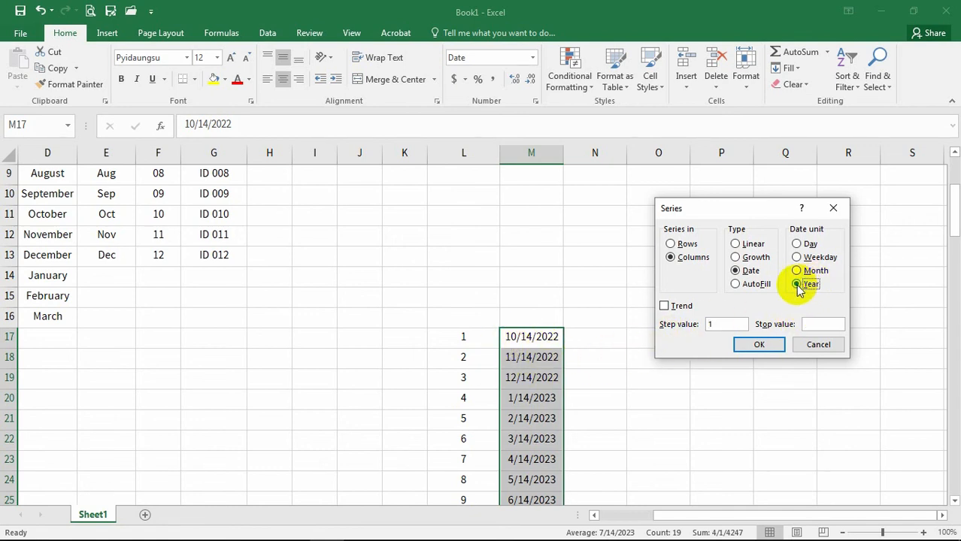
left_click(759, 345)
- Review the yearly dates in column M and the month, ID, date and number fills in the sheet's first rows
scroll(587, 346, "down", 1)
left_click(511, 279)
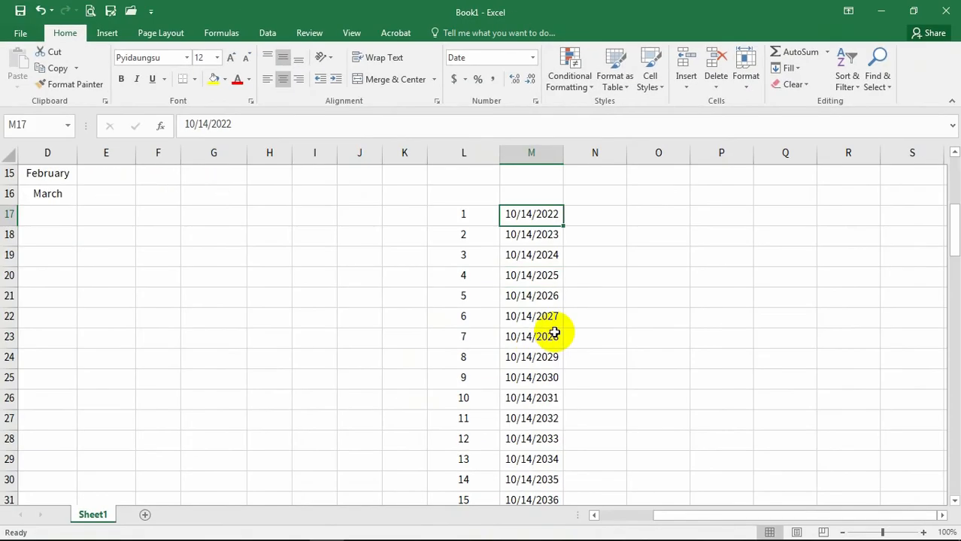
scroll(554, 332, "up", 5)
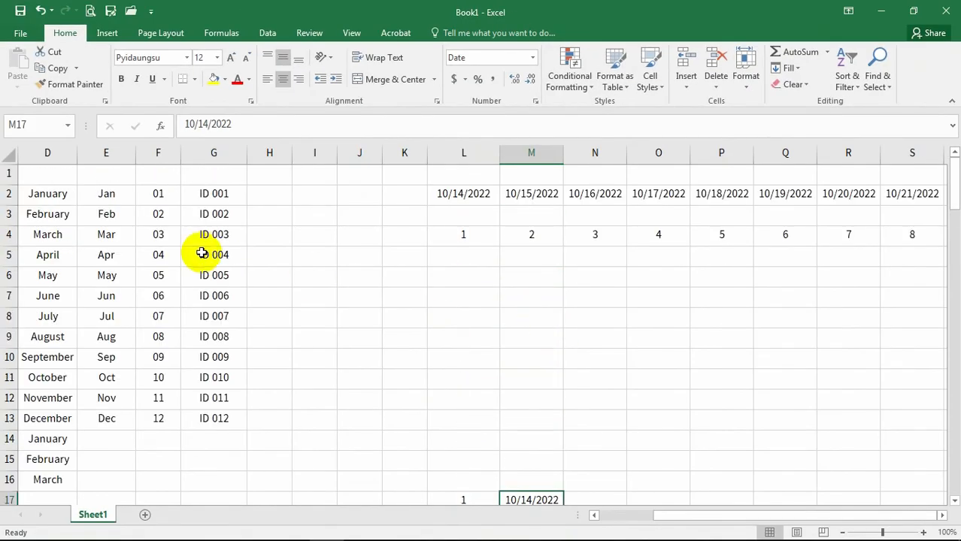
left_click(256, 262)
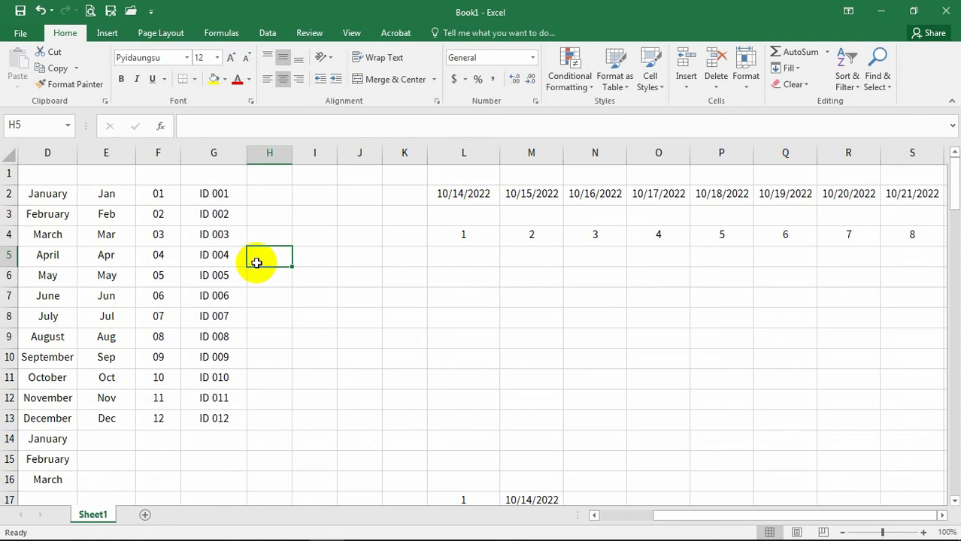
left_click(832, 211)
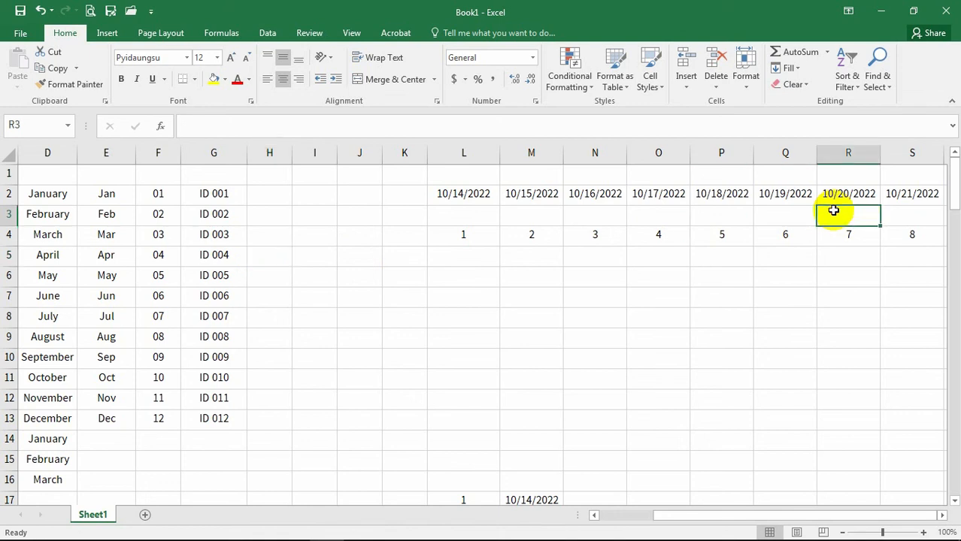